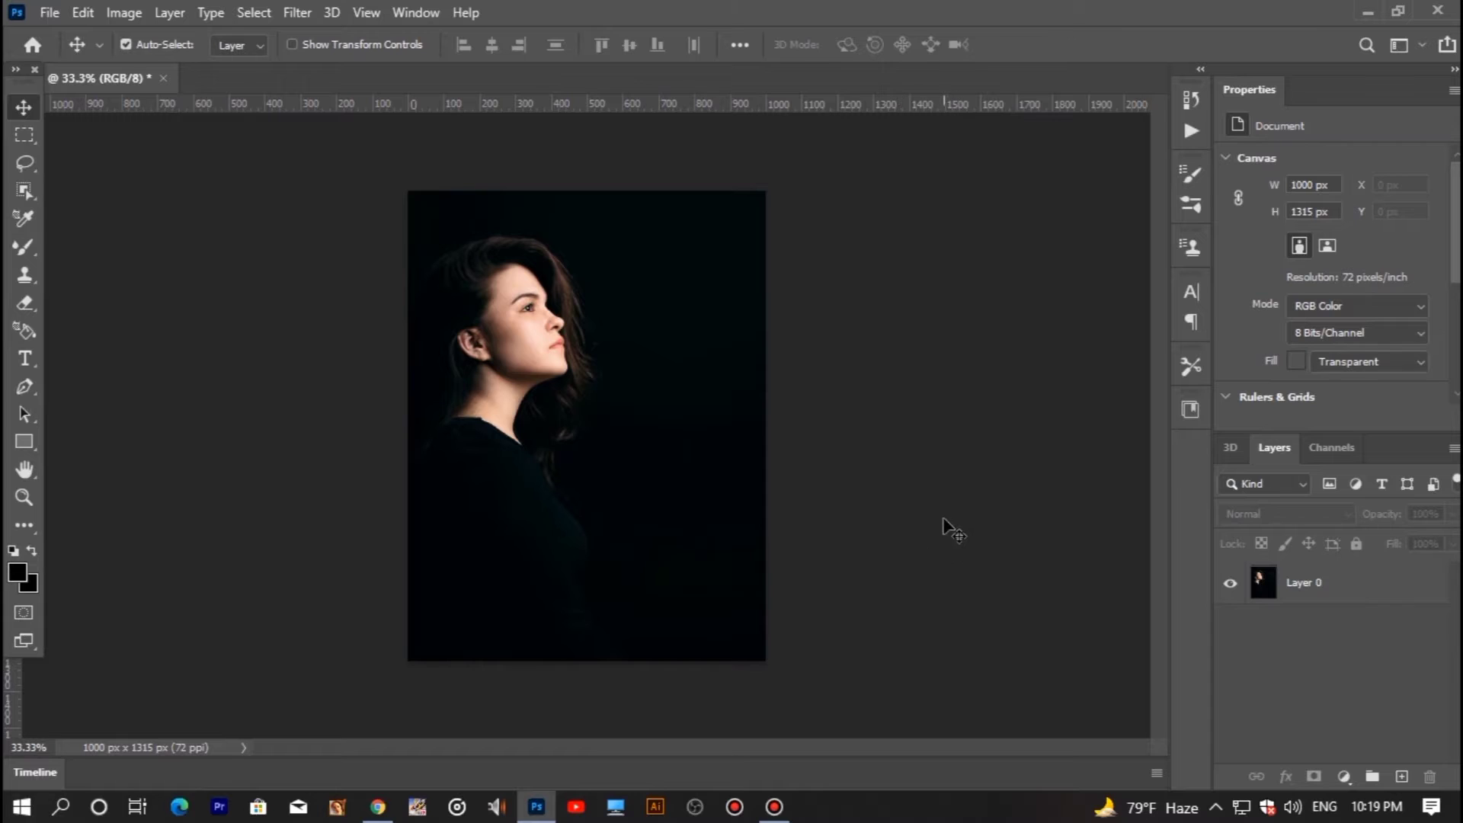
- Add a magenta (ff00f6) Solid Color fill layer and set it to Color blend mode
click(1346, 779)
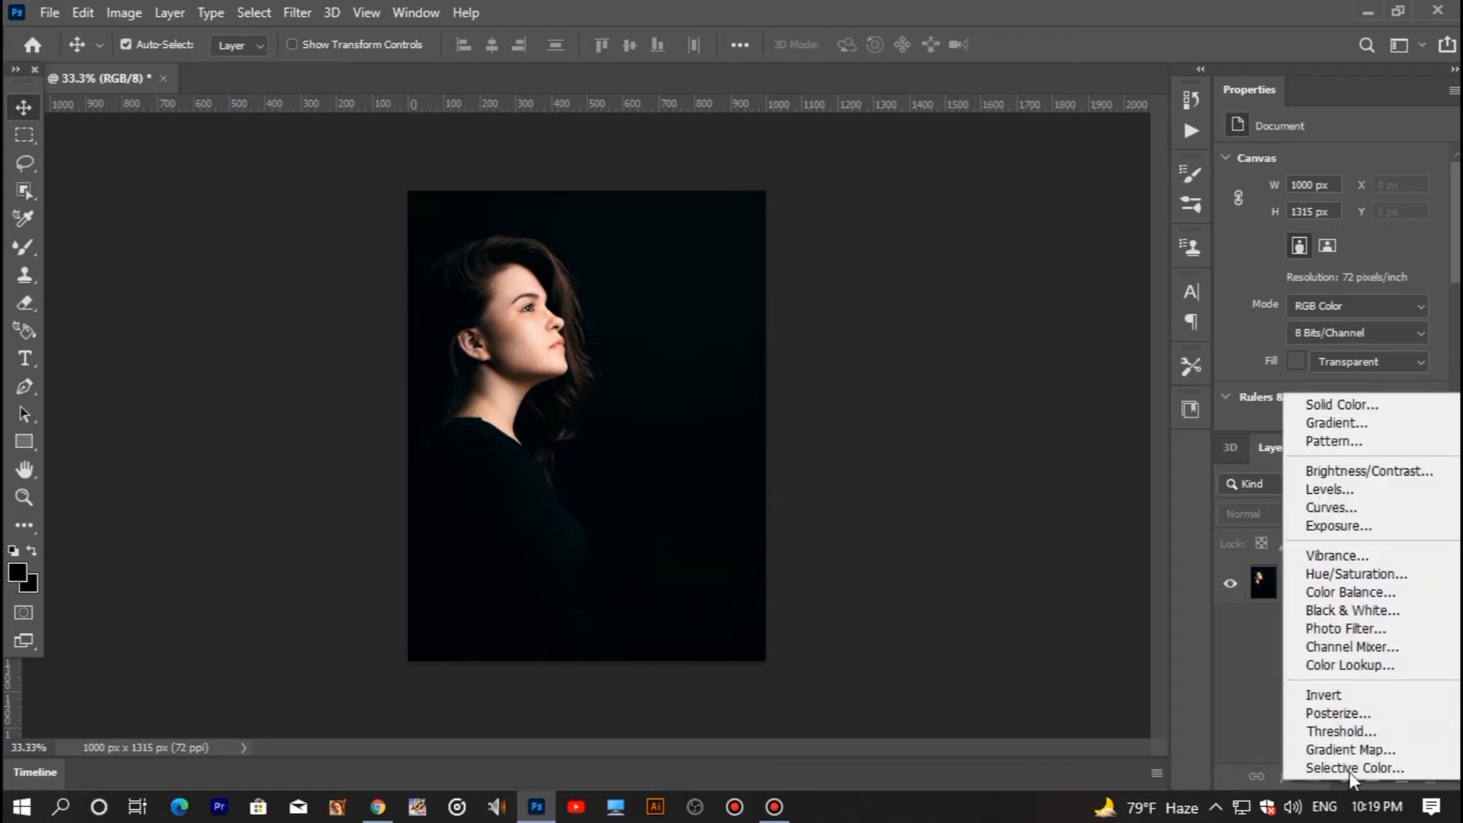
click(1361, 405)
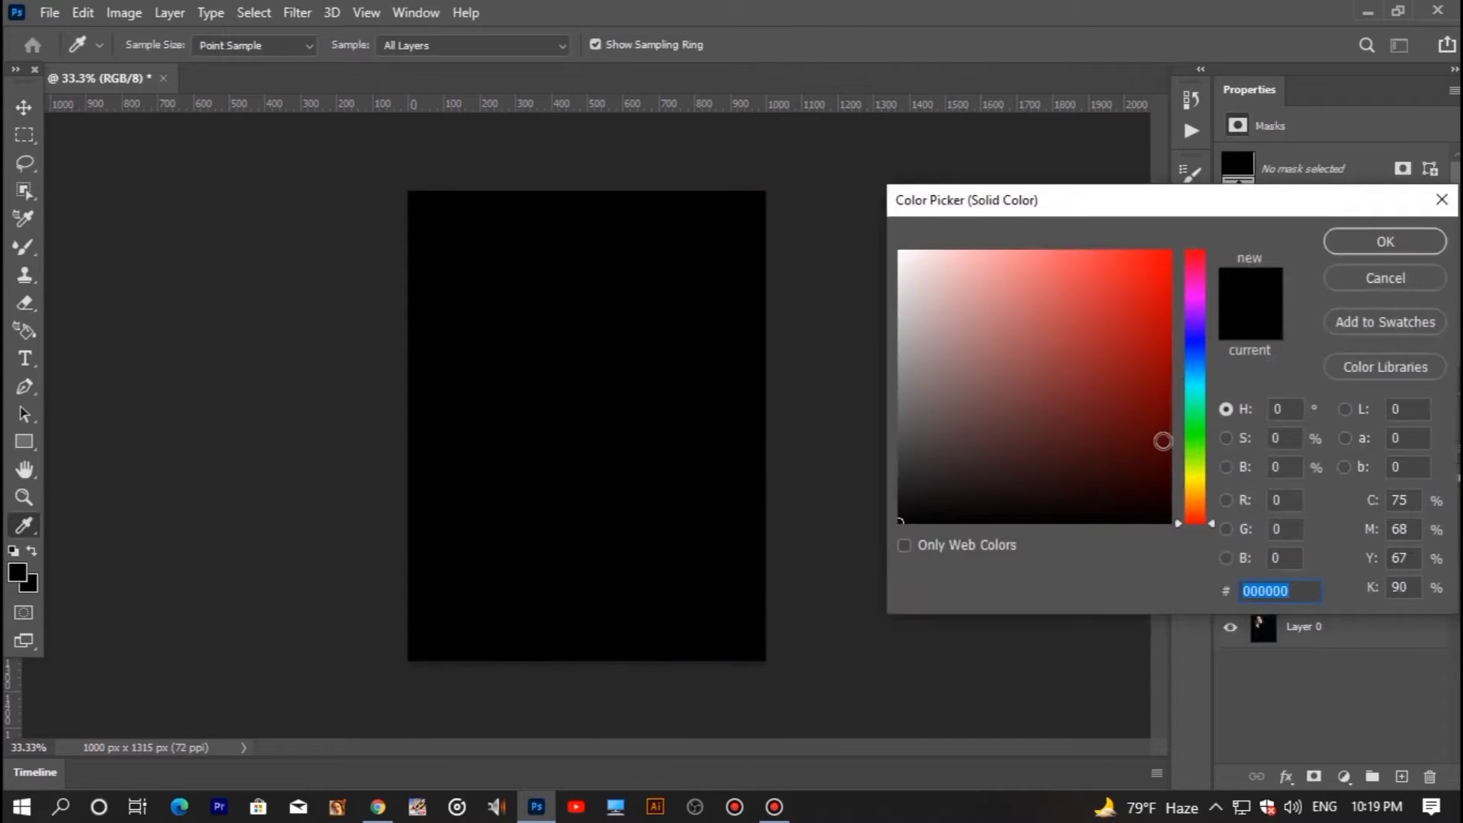
mouse_move(1043, 444)
mouse_down()
mouse_move(1127, 277)
mouse_move(1170, 251)
mouse_up()
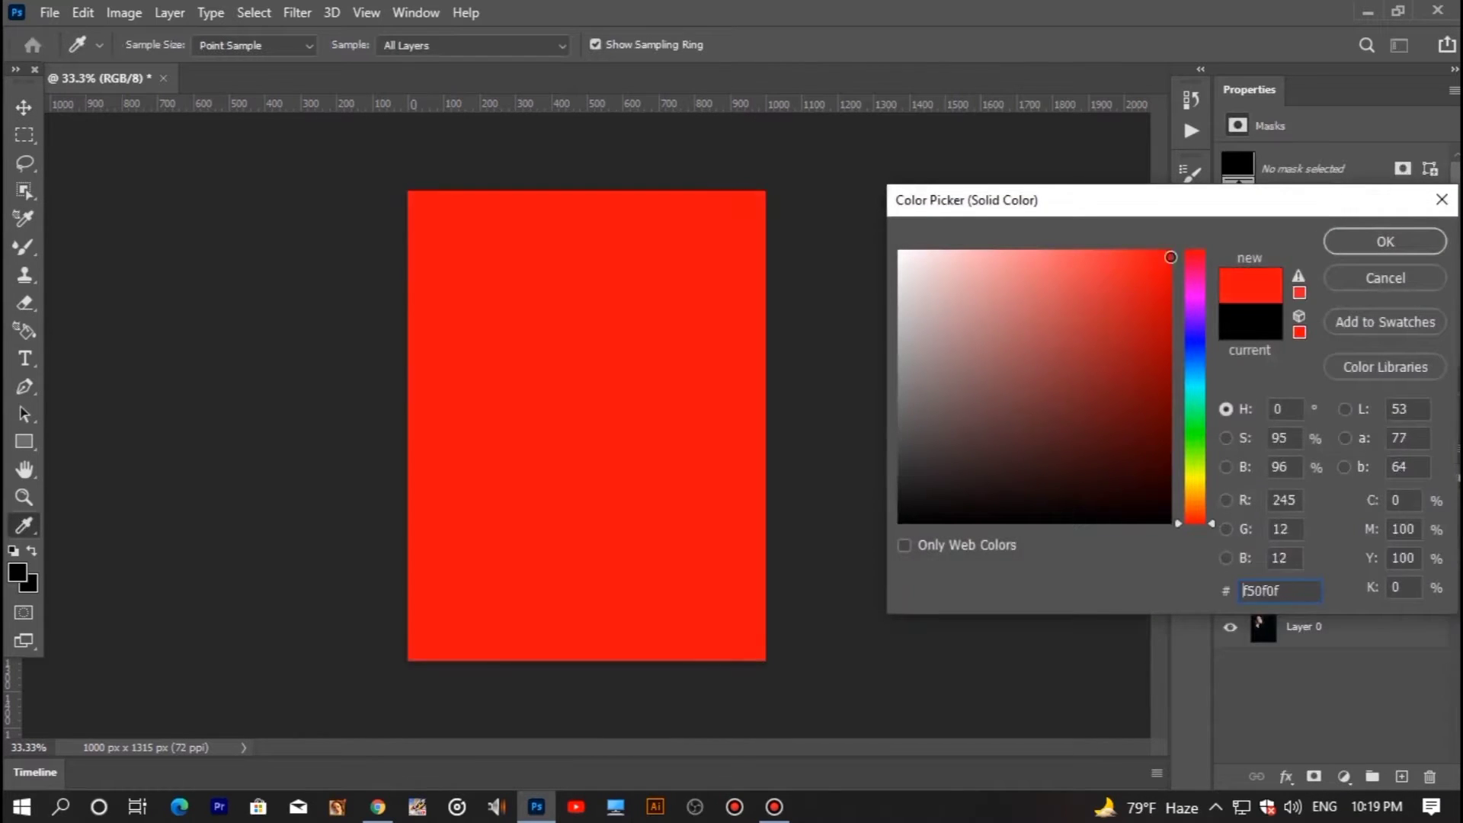
drag(1195, 364, 1210, 294)
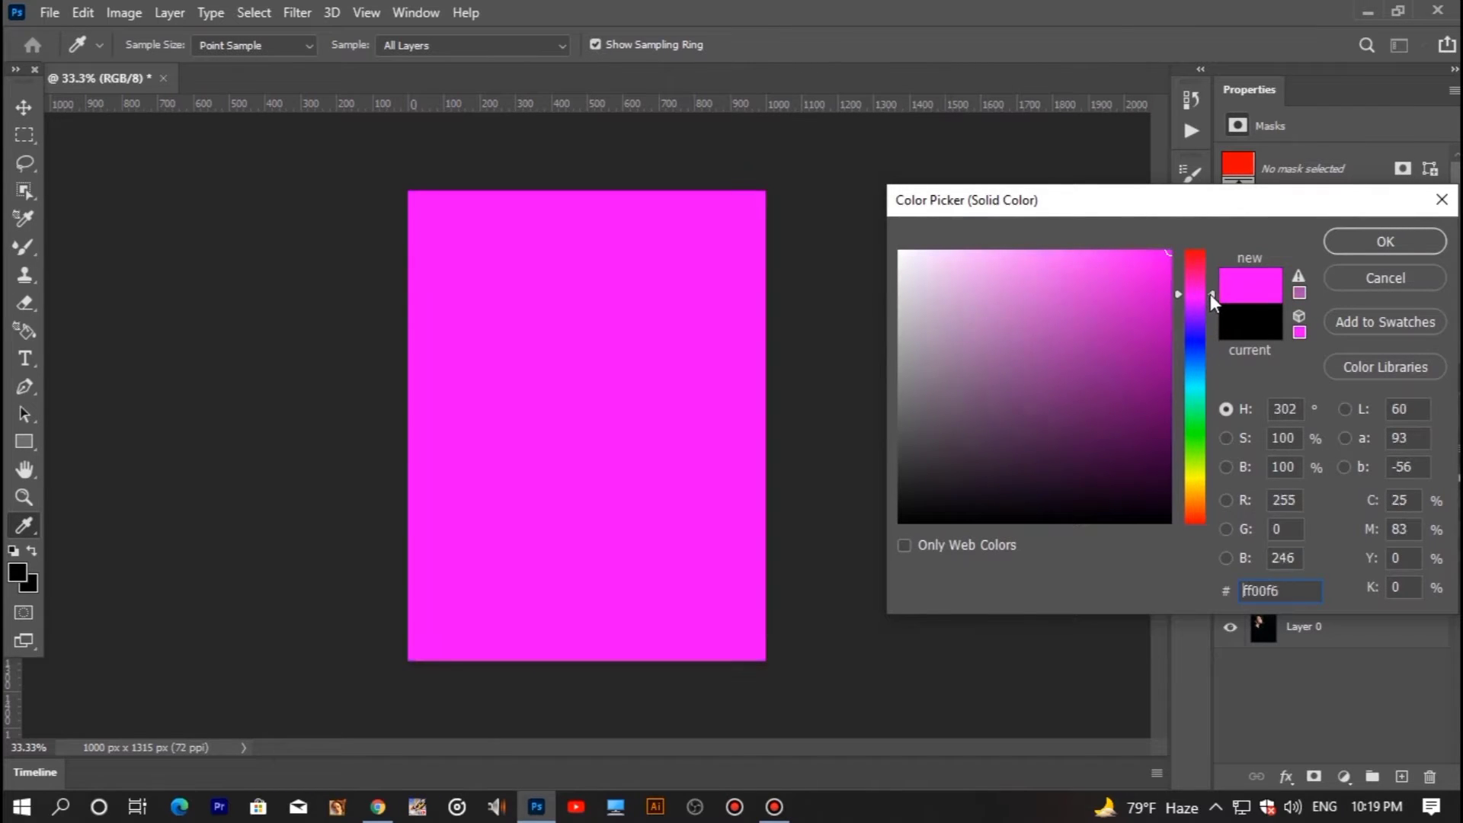
click(1334, 244)
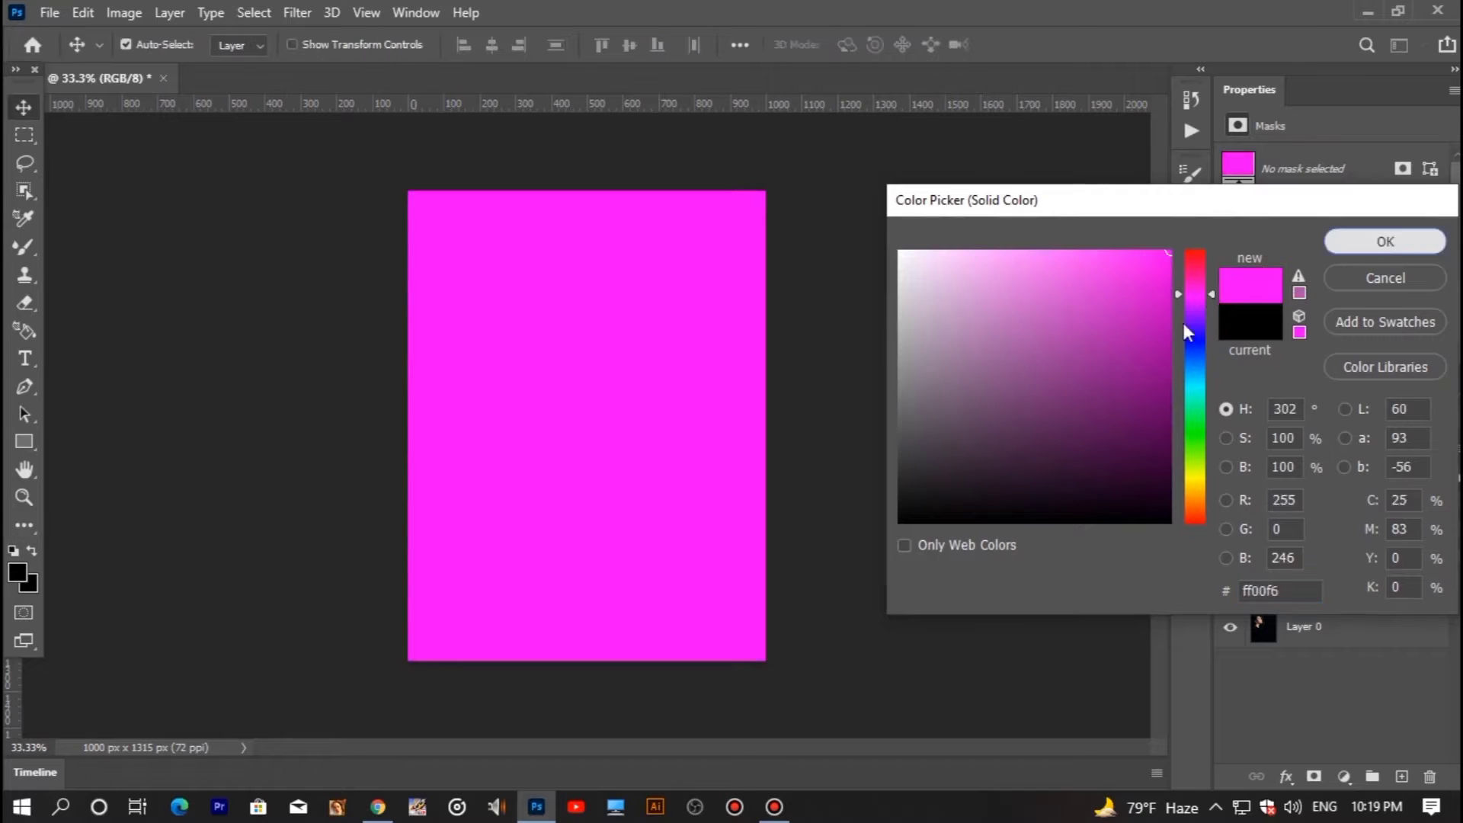
click(1311, 515)
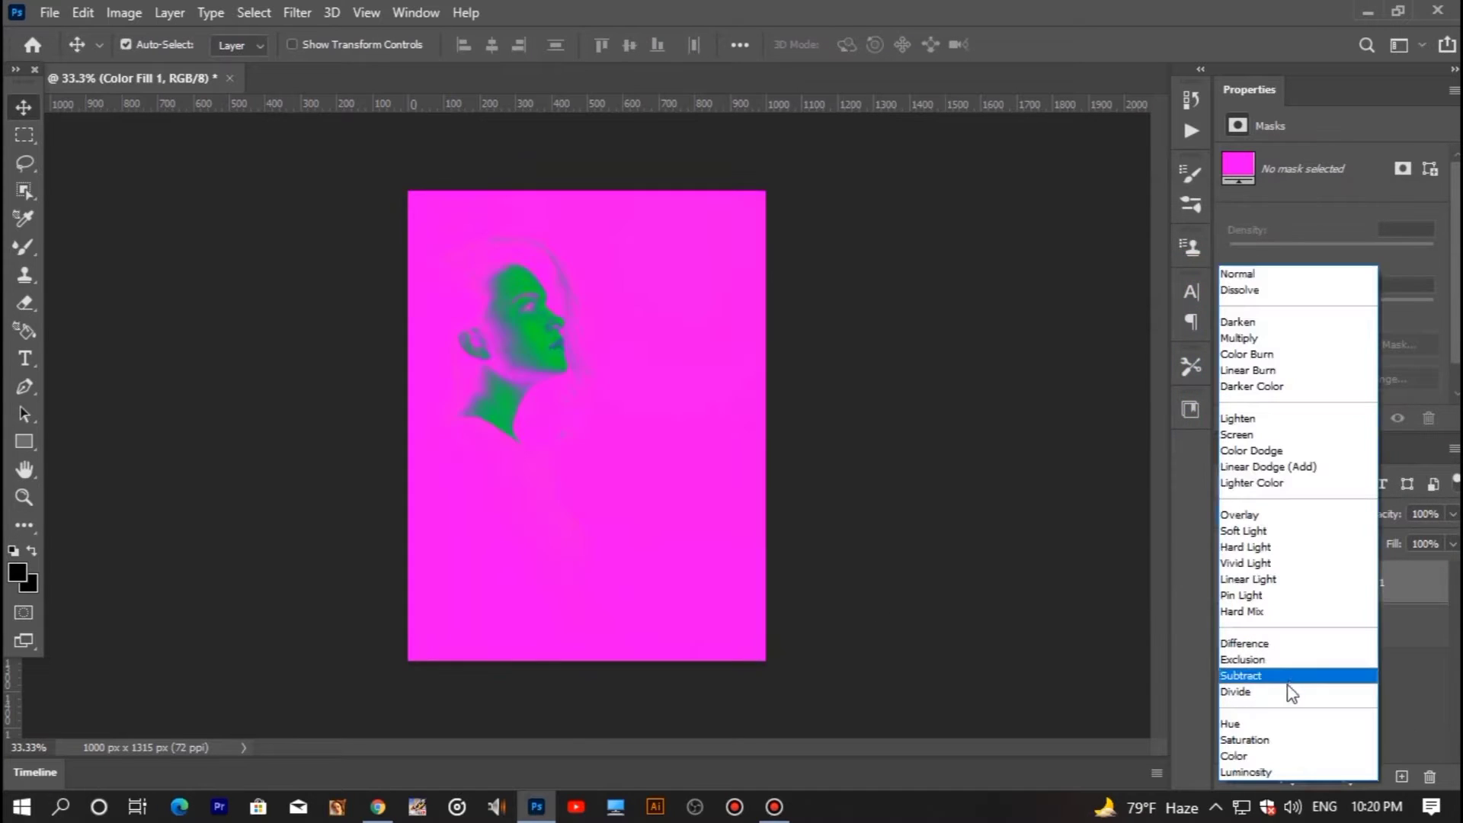
click(1256, 752)
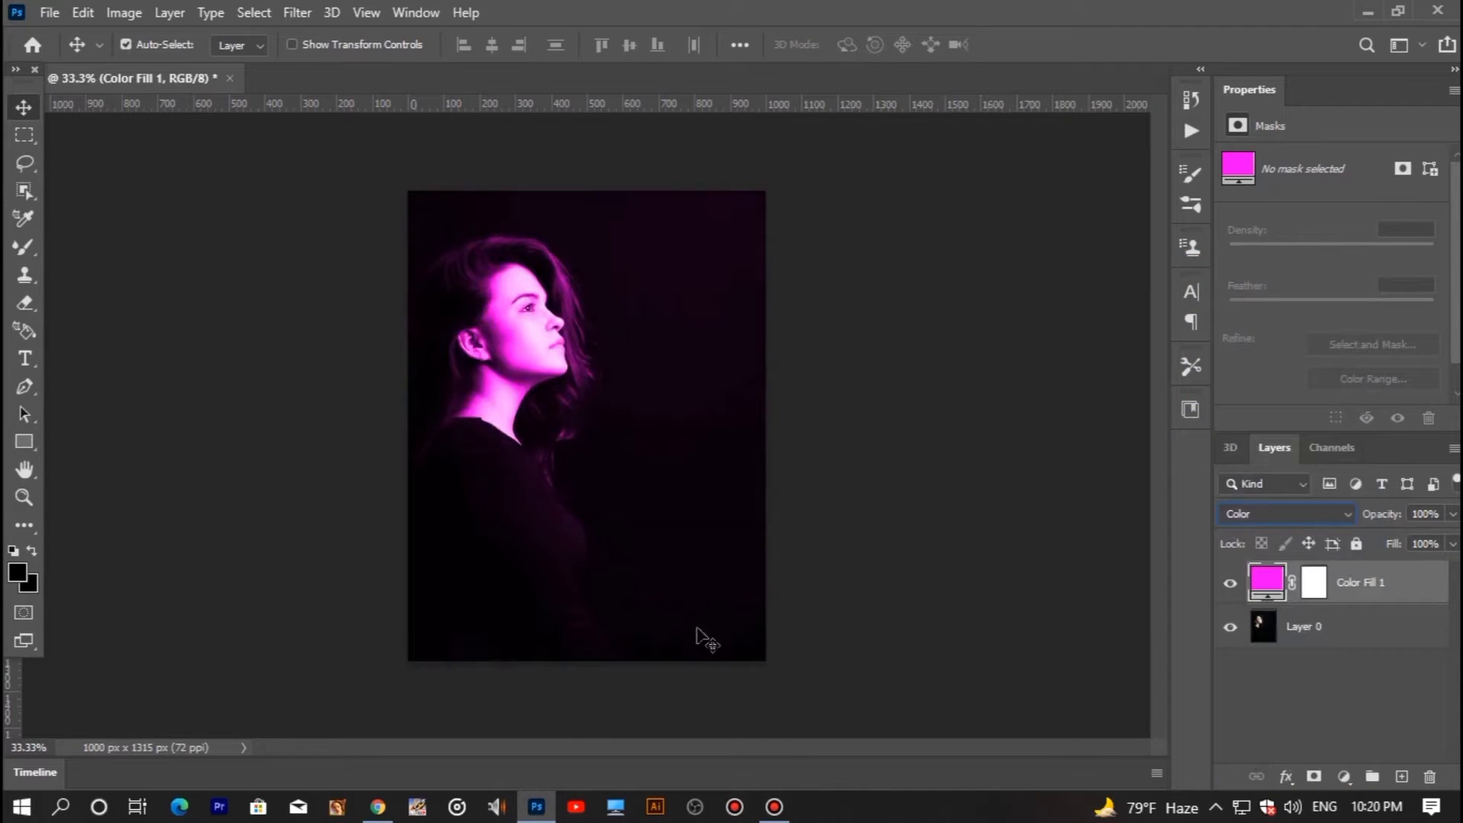
- Rasterize the fill and erase the cheek with a softer Eraser at 24% opacity
key(e)
click(409, 45)
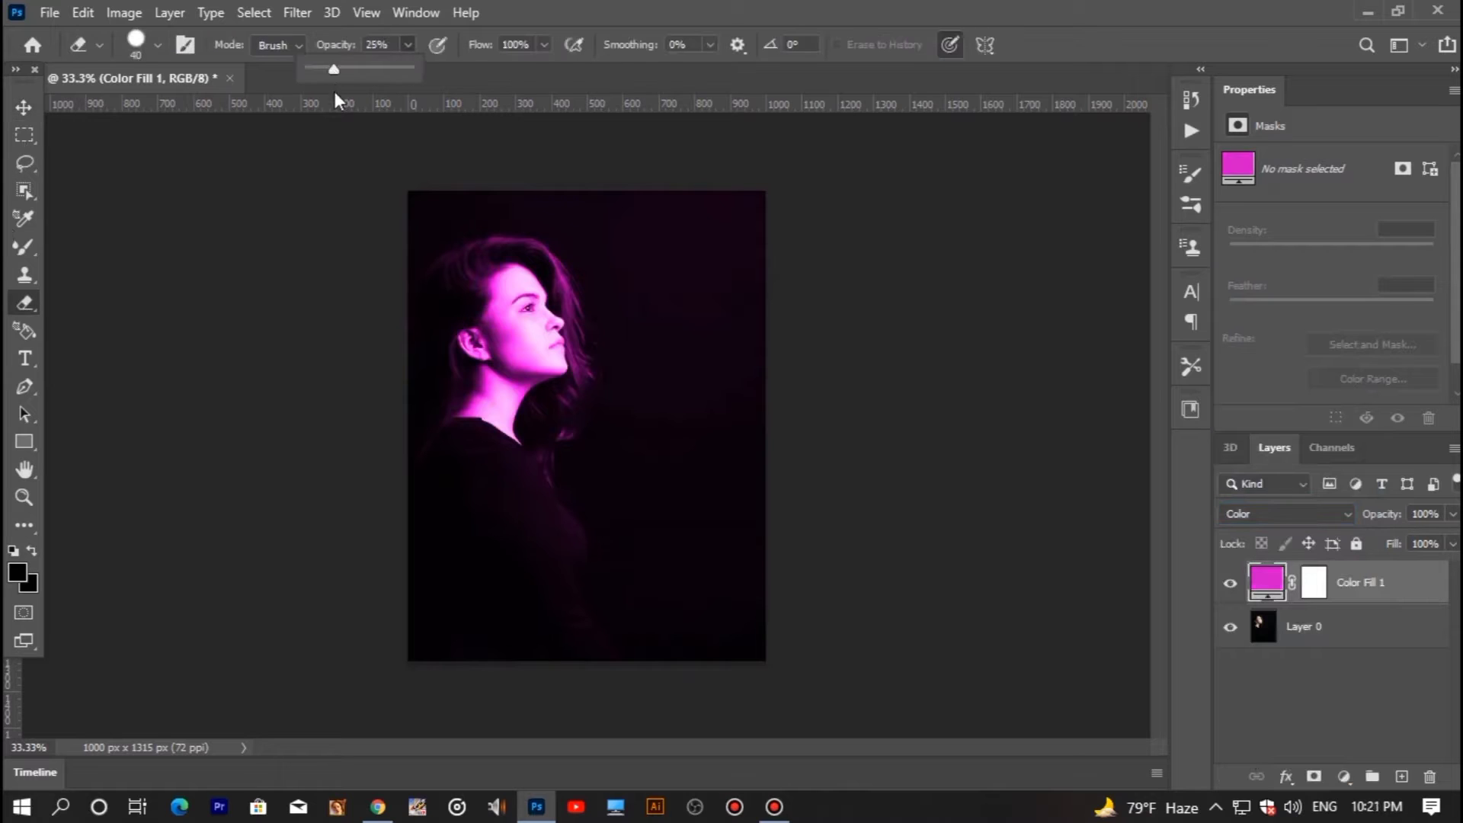
key(ctrl+plus)
key(ctrl+plus)
key(ctrl+plus)
click(502, 311)
key(Return)
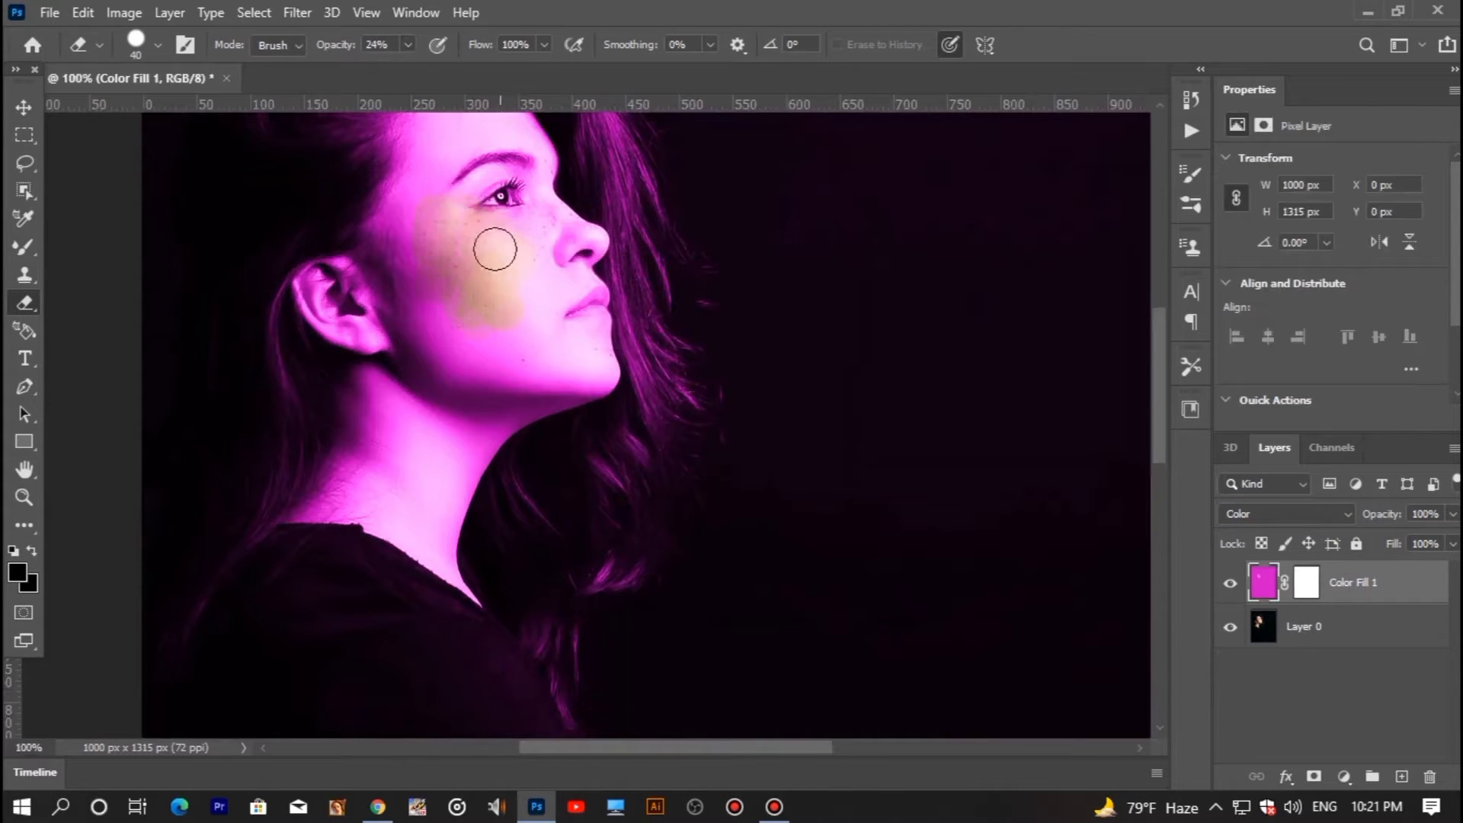
click(157, 45)
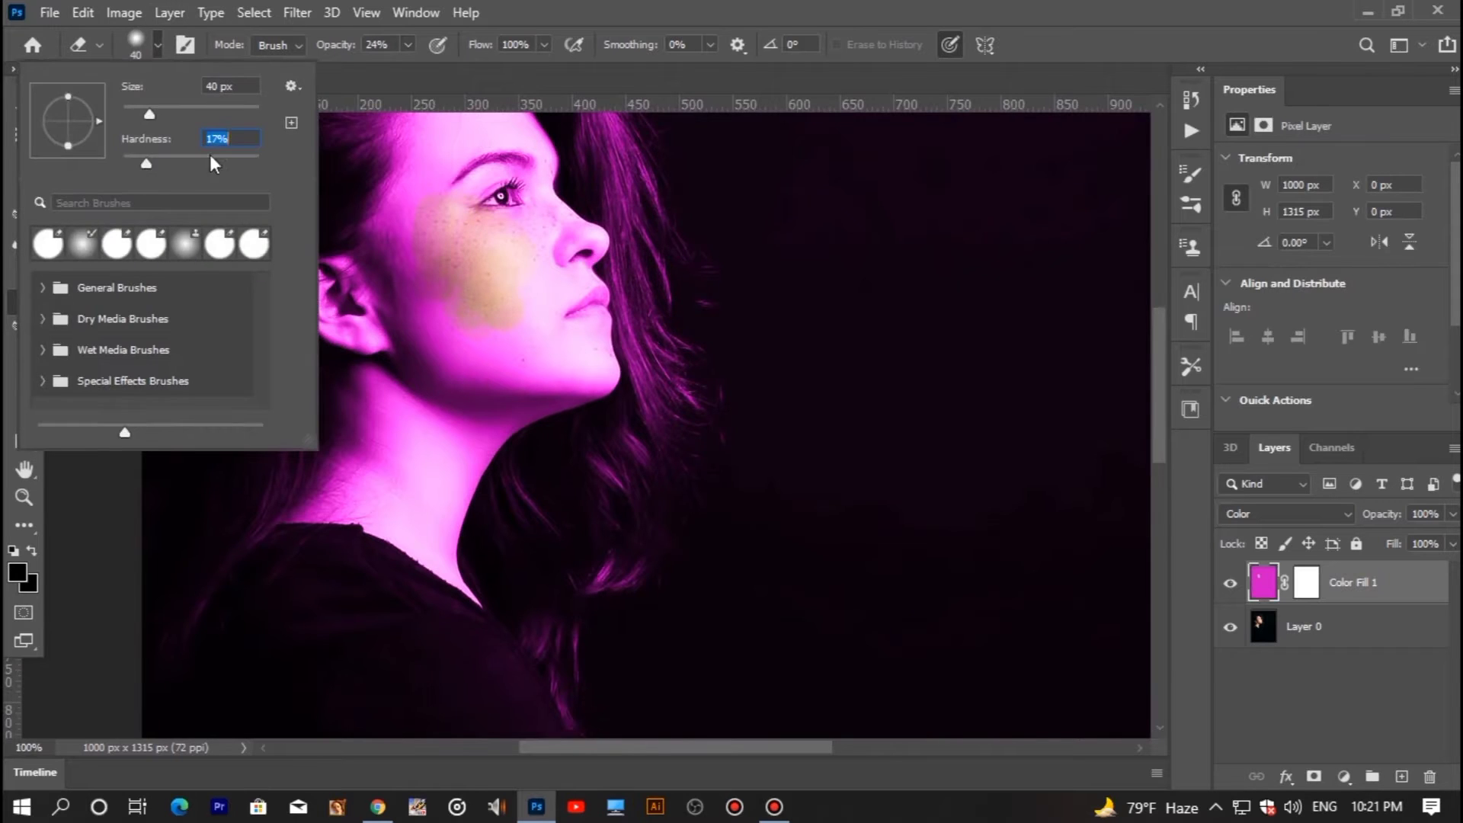
click(464, 239)
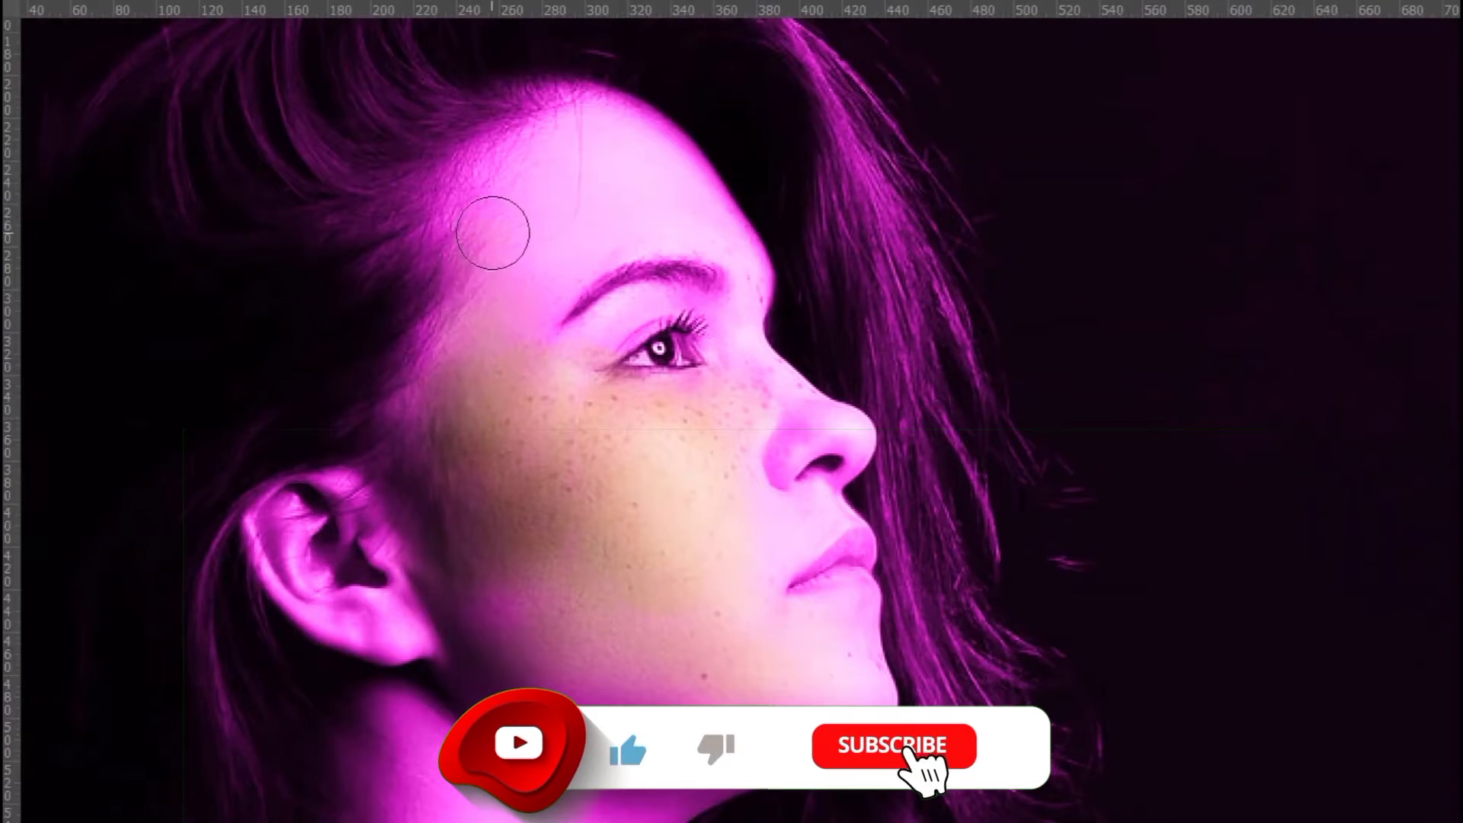
- Erase the magenta tint from the forehead, lower cheek and jaw
mouse_move(450, 221)
mouse_down()
mouse_move(569, 199)
mouse_move(536, 141)
mouse_move(567, 108)
mouse_up()
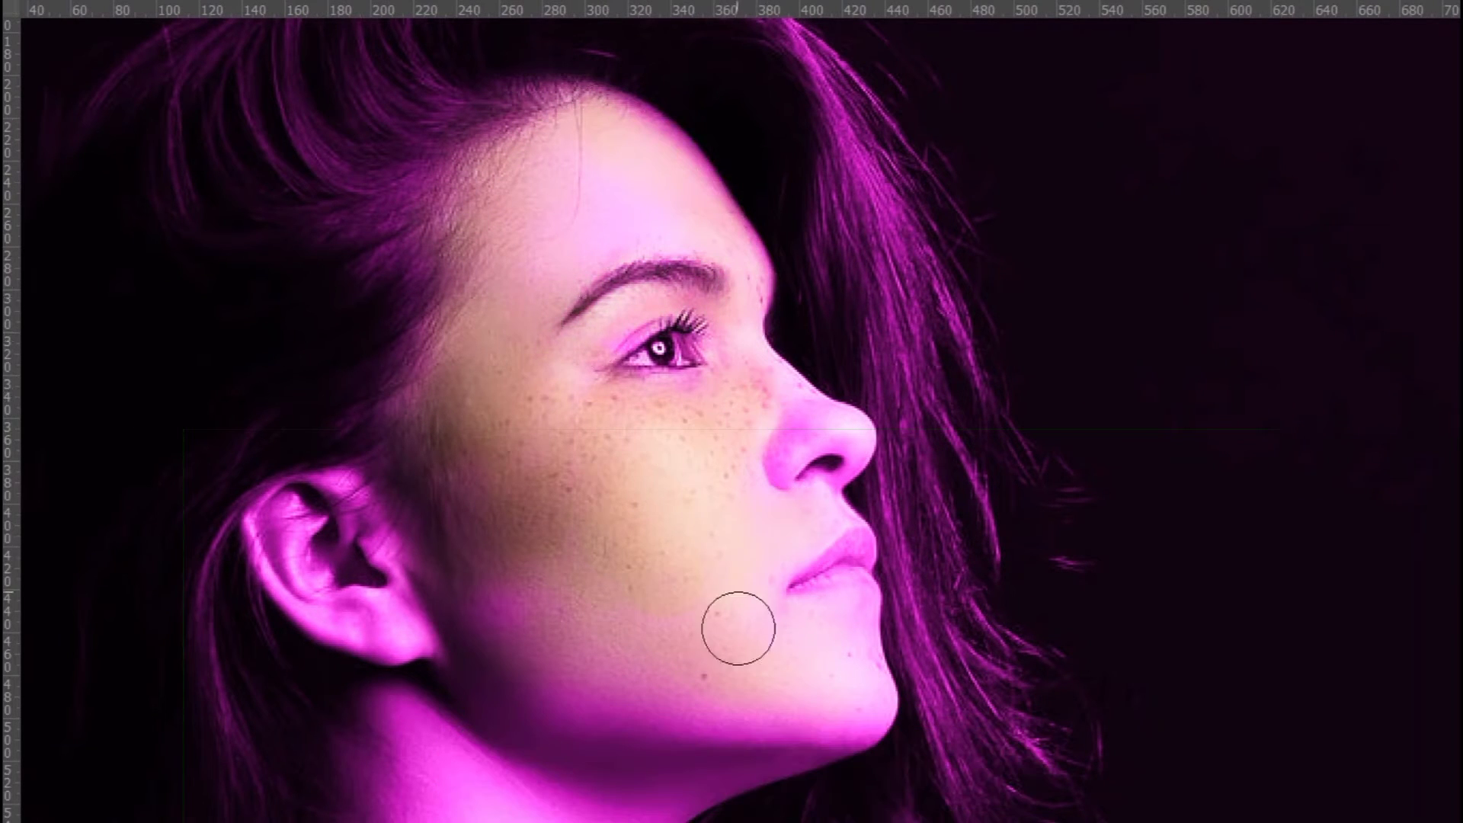
drag(465, 554, 553, 614)
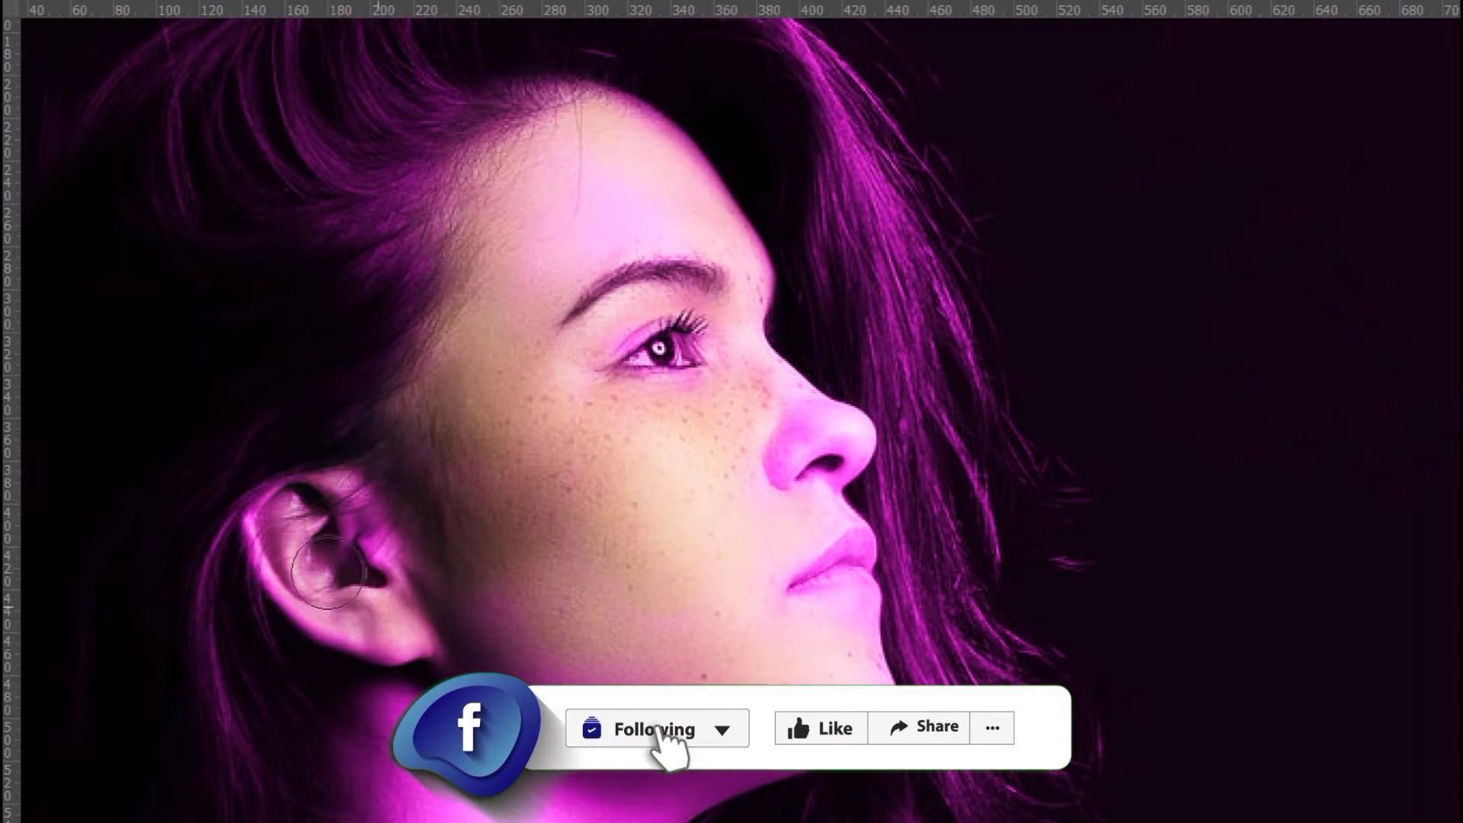
drag(577, 493, 515, 326)
mouse_move(467, 496)
mouse_down()
mouse_move(409, 391)
mouse_move(366, 507)
mouse_move(517, 370)
mouse_move(576, 435)
mouse_move(651, 395)
mouse_up()
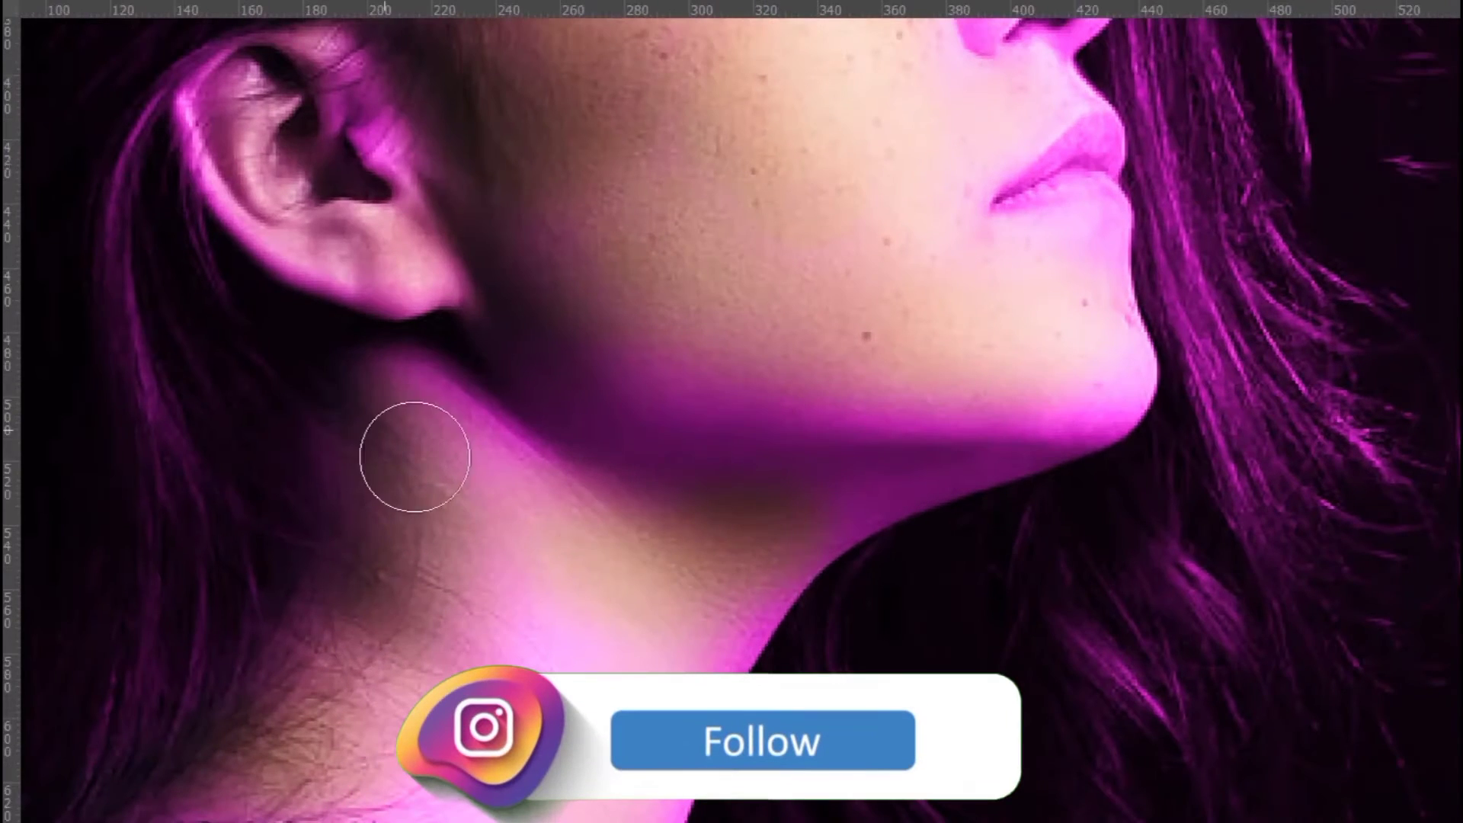
- Erase the magenta tint from the neck, zooming in and out to review
mouse_move(415, 456)
mouse_down()
mouse_move(409, 421)
mouse_move(611, 546)
mouse_up()
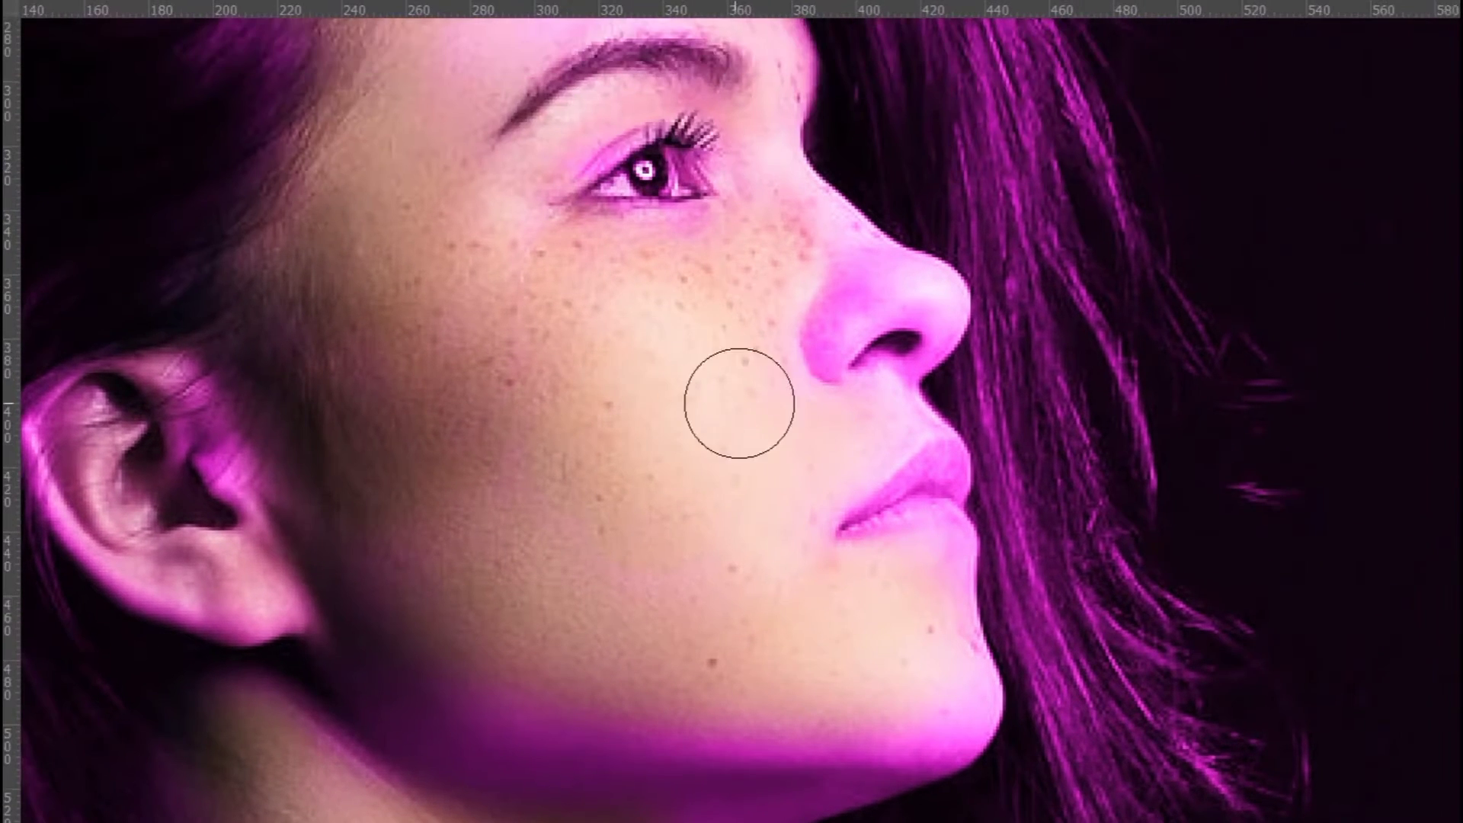
scroll(458, 244, up, 5)
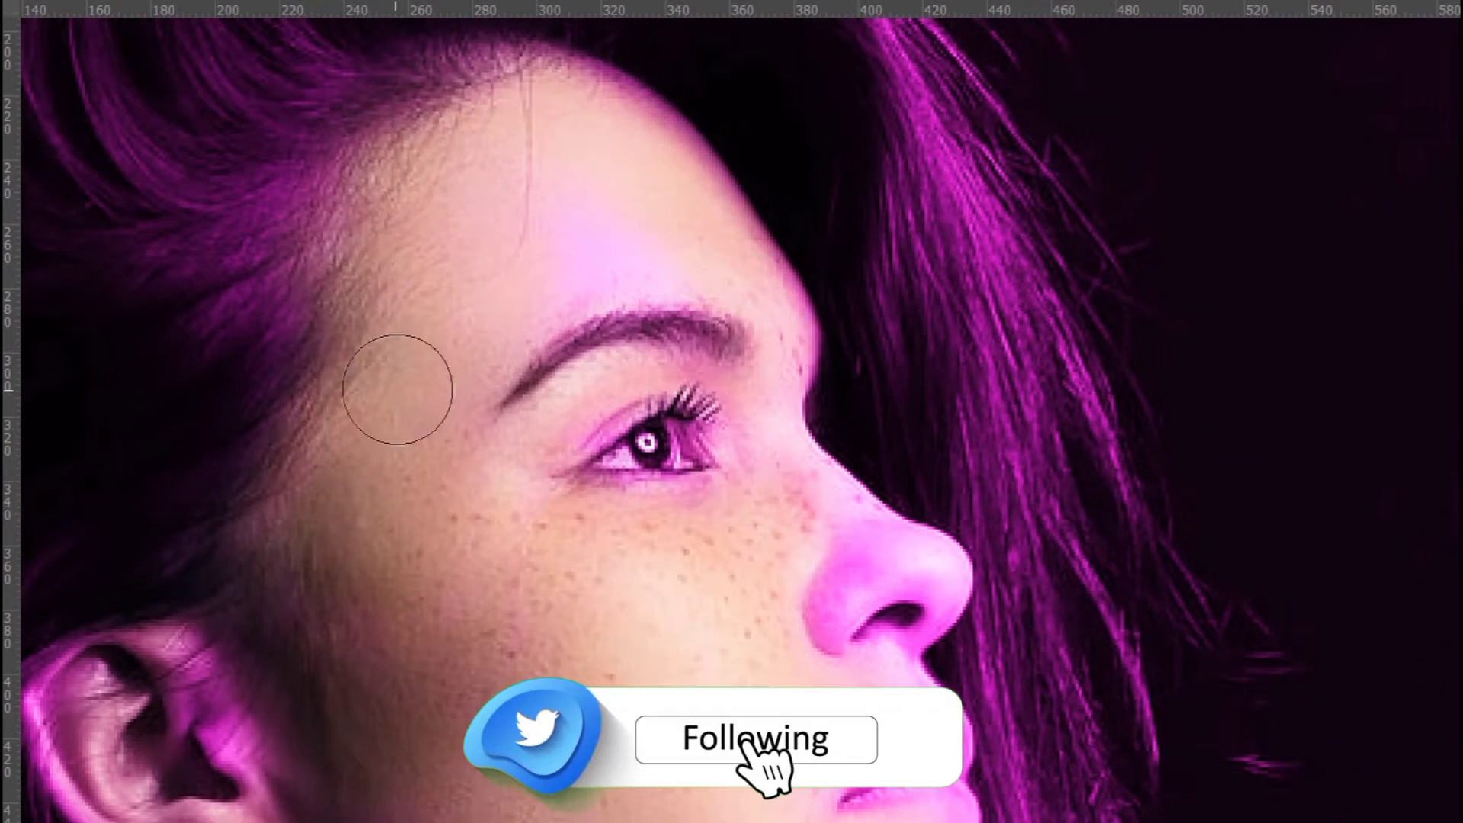
scroll(435, 453, down, 5)
scroll(434, 452, down, 2)
scroll(585, 581, up, 2)
scroll(555, 582, down, 2)
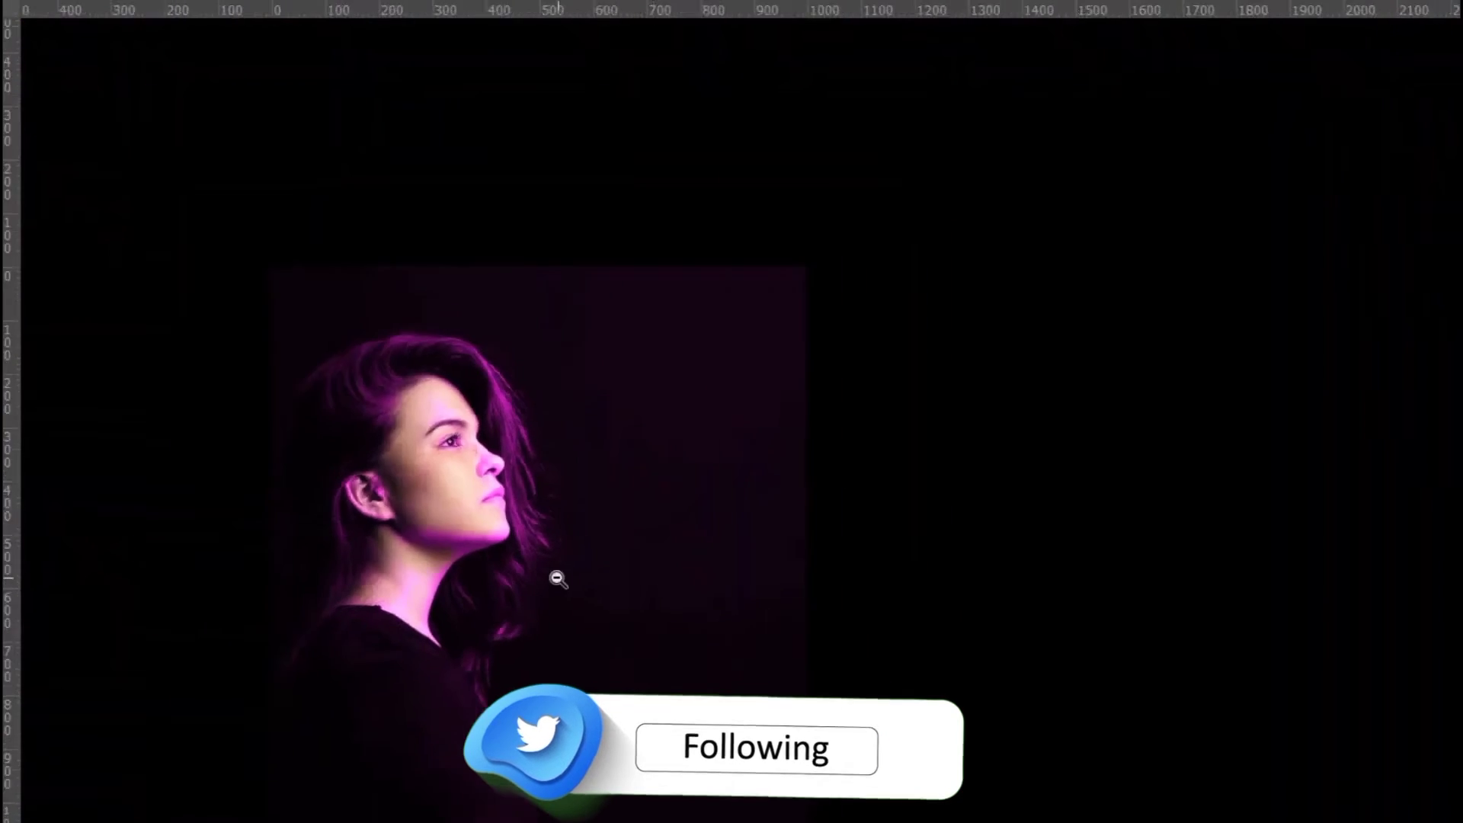
scroll(551, 567, down, 2)
scroll(536, 566, up, 2)
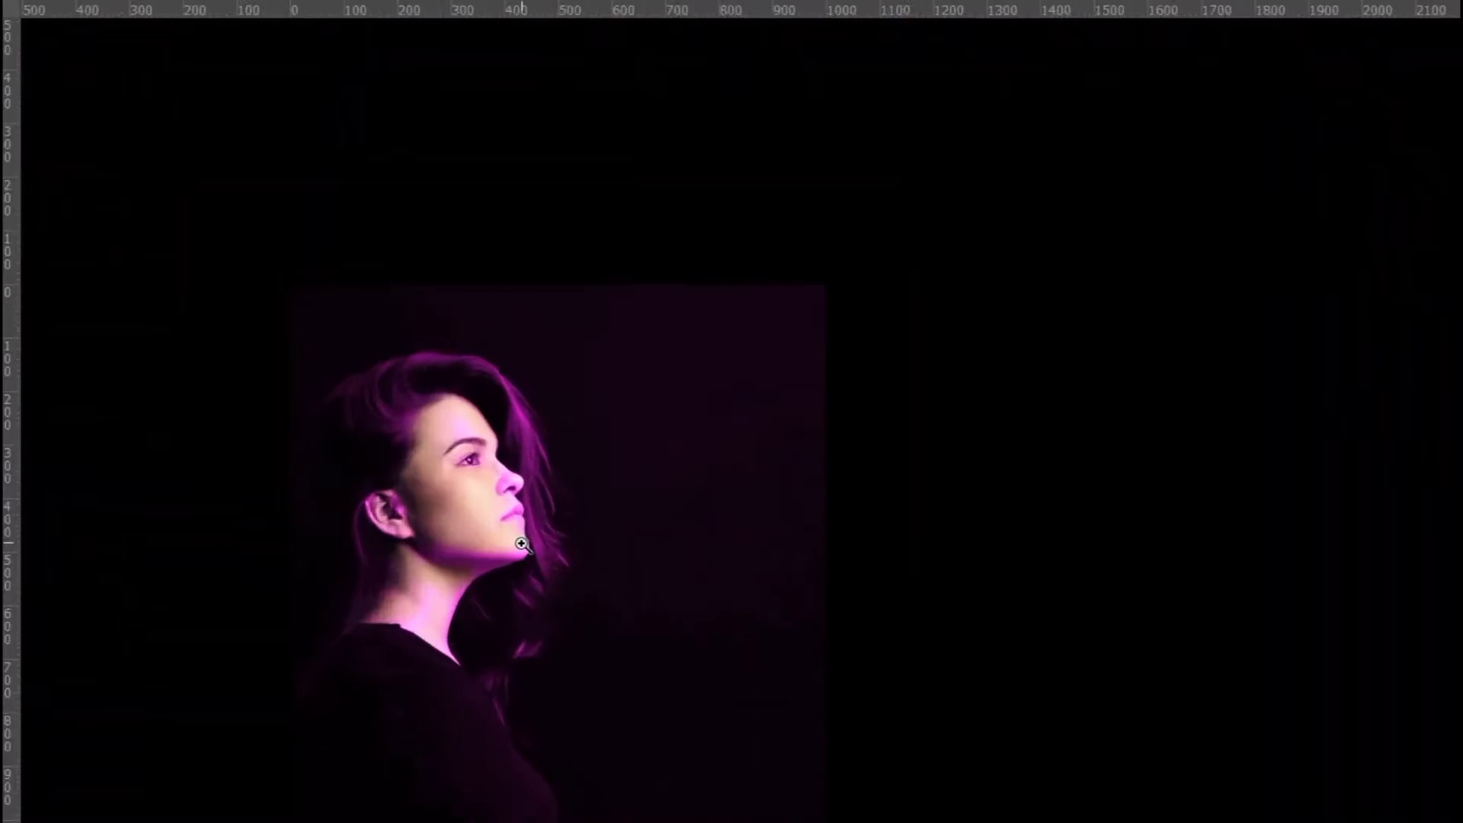
scroll(536, 566, up, 1)
- Blend a pale patch on the cheek under the eye with a small Mixer Brush
scroll(534, 579, up, 1)
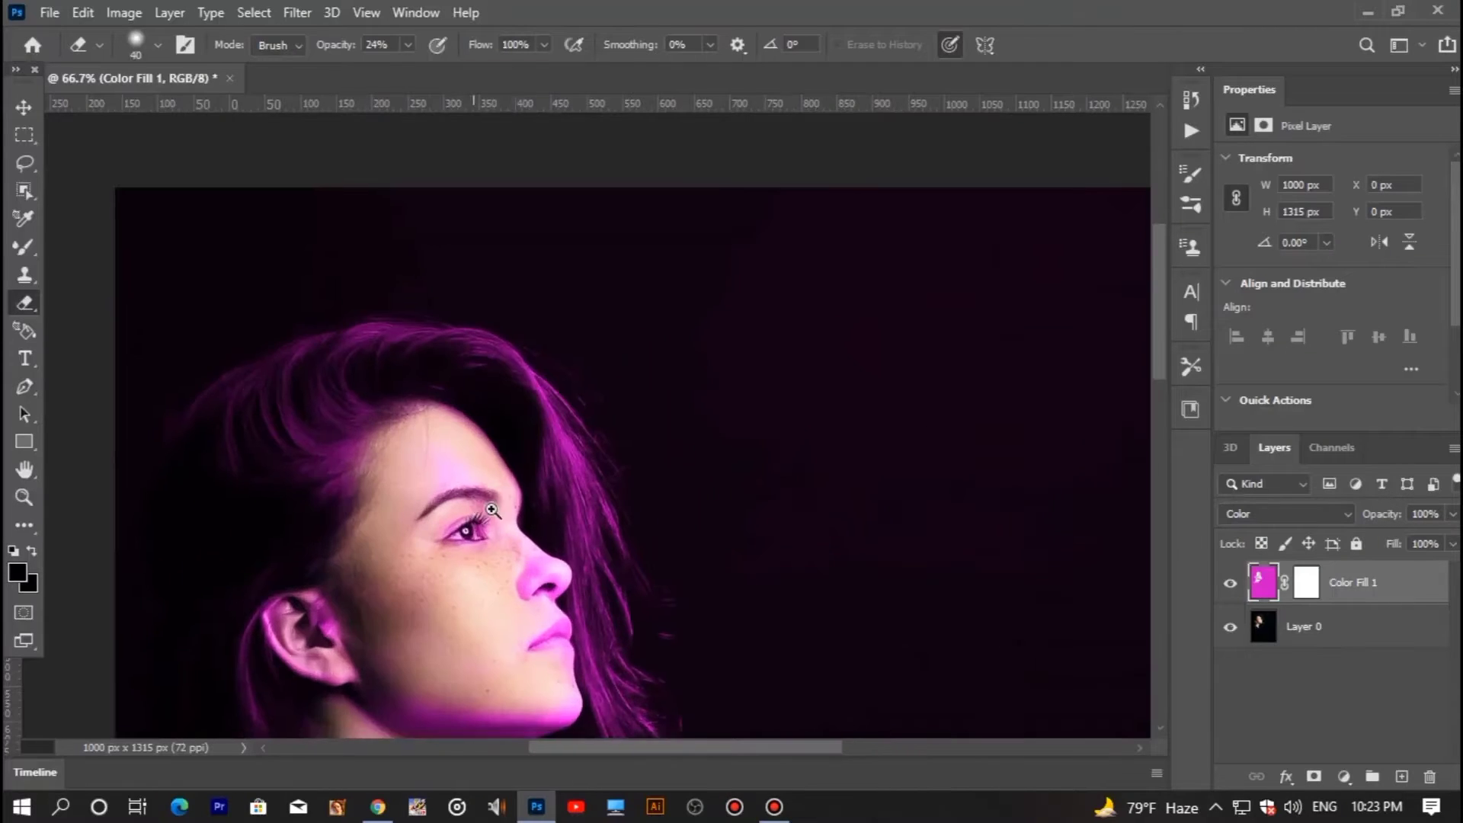
key(b)
scroll(405, 425, up, 1)
scroll(466, 515, down, 1)
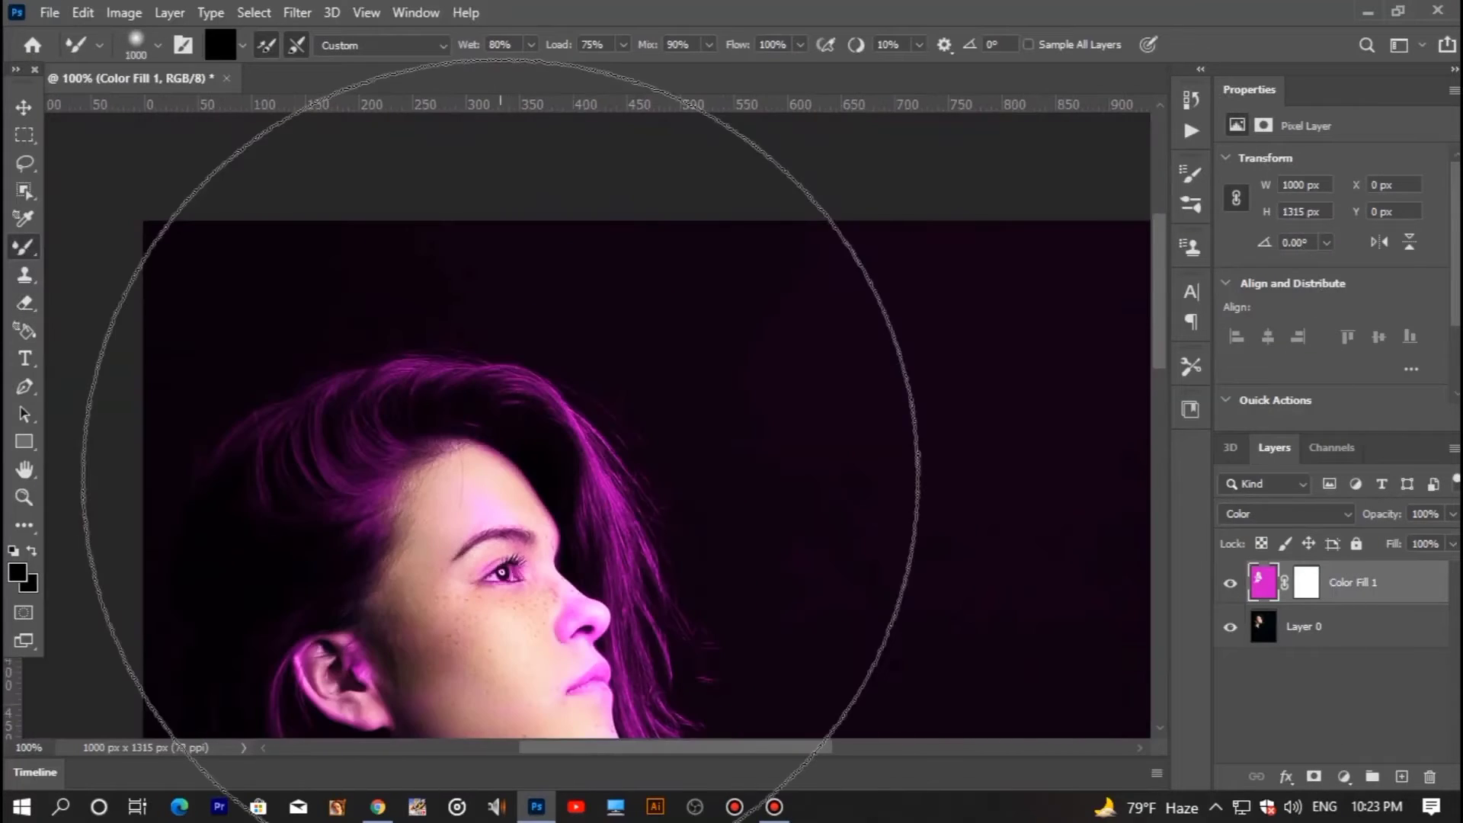
key(bracketleft)
key(bracketleft)
key(bracketleft)
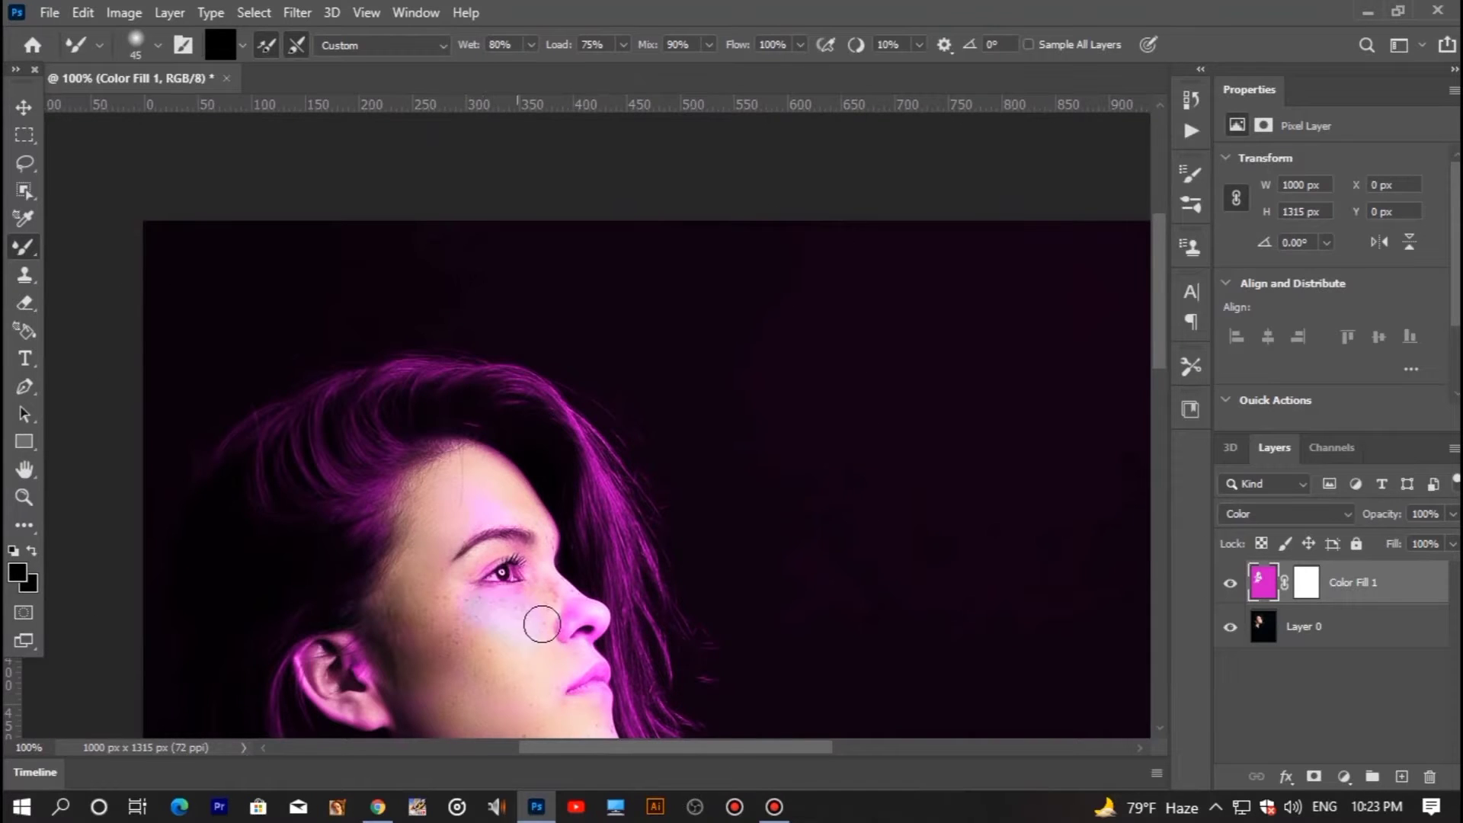
scroll(495, 588, up, 1)
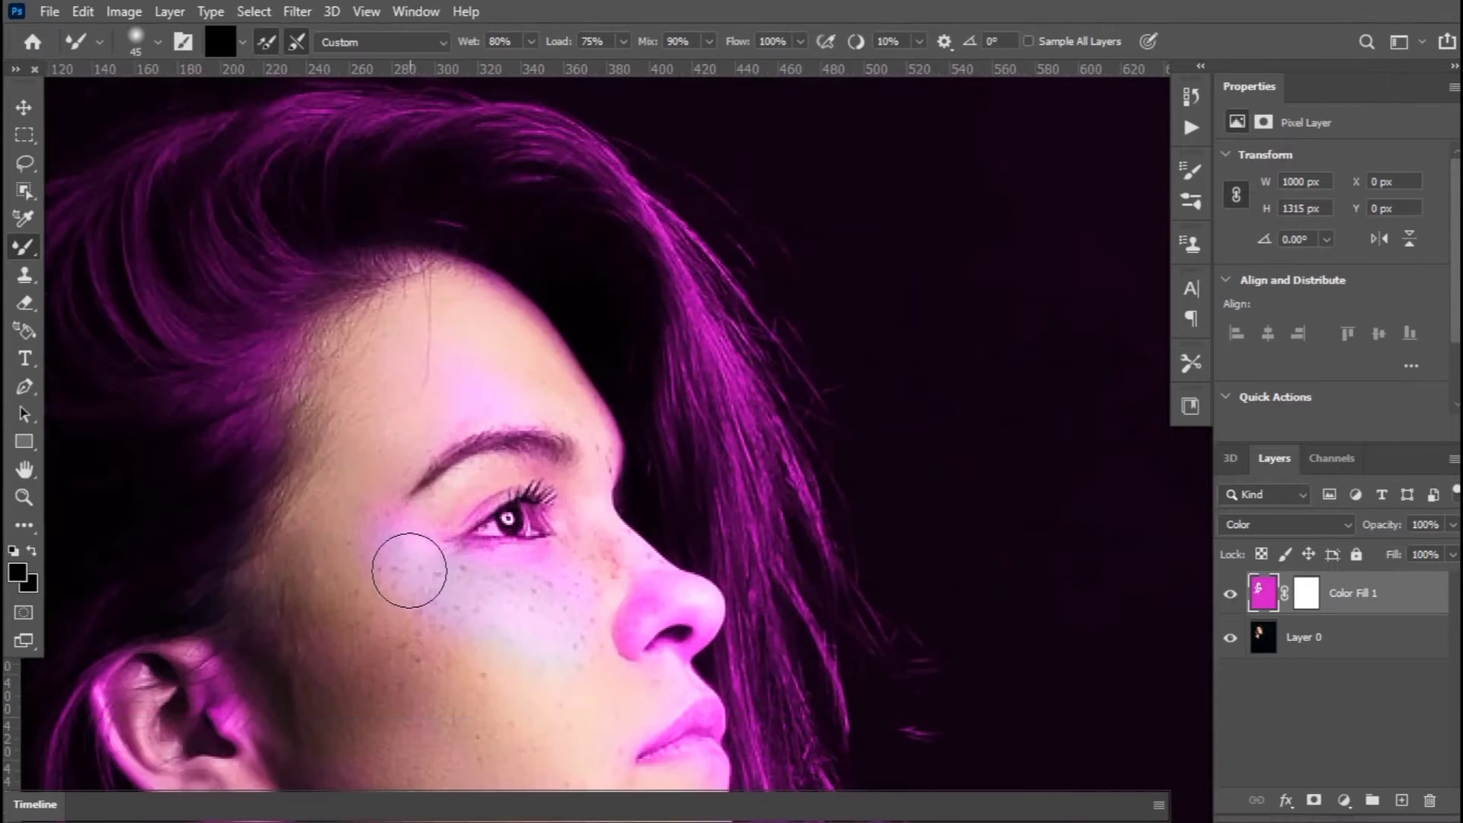
key(e)
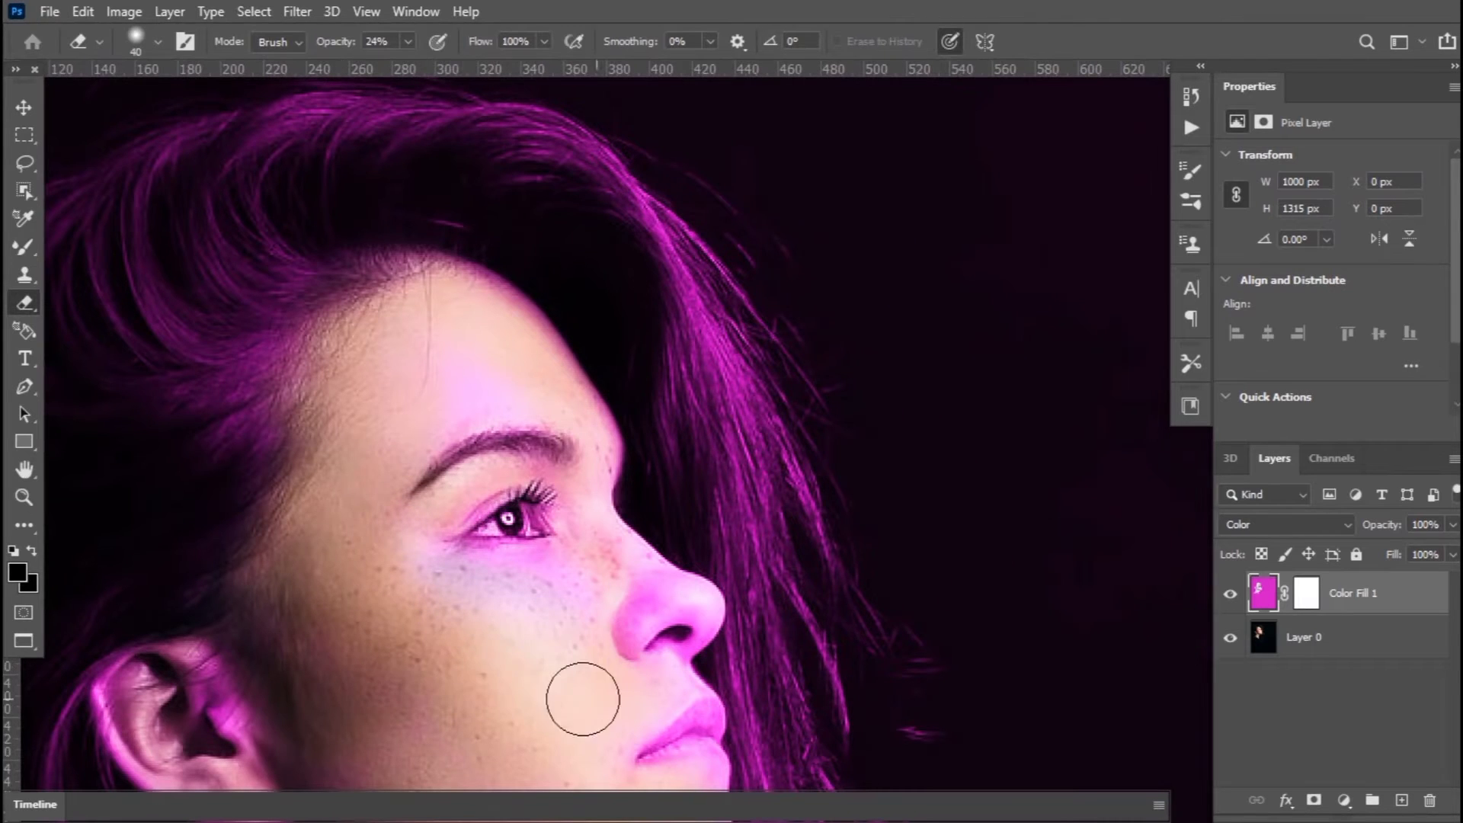
- Alternate Mixer Brush and Eraser down the jaw toward the ear
key(b)
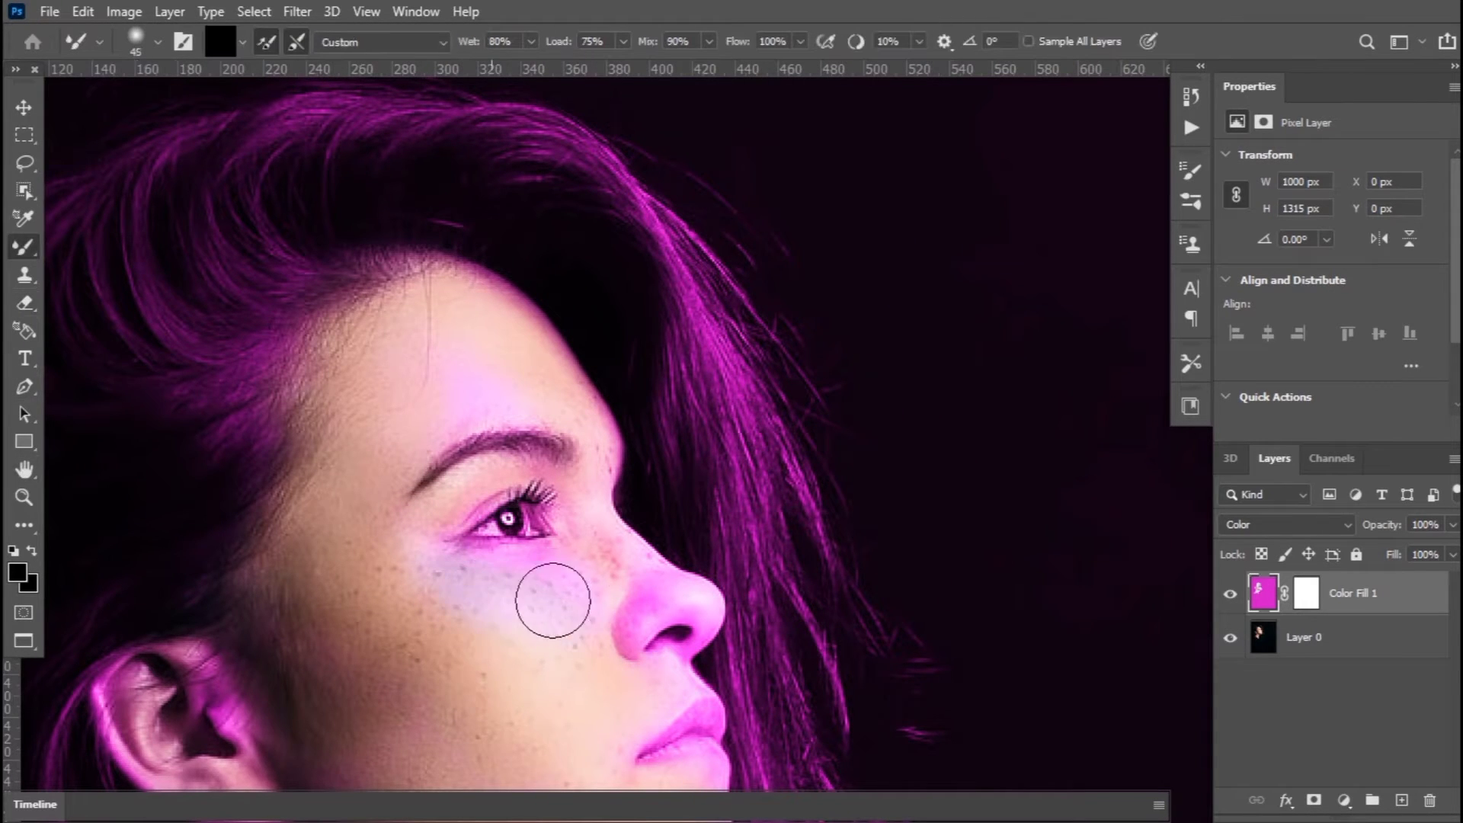
key(e)
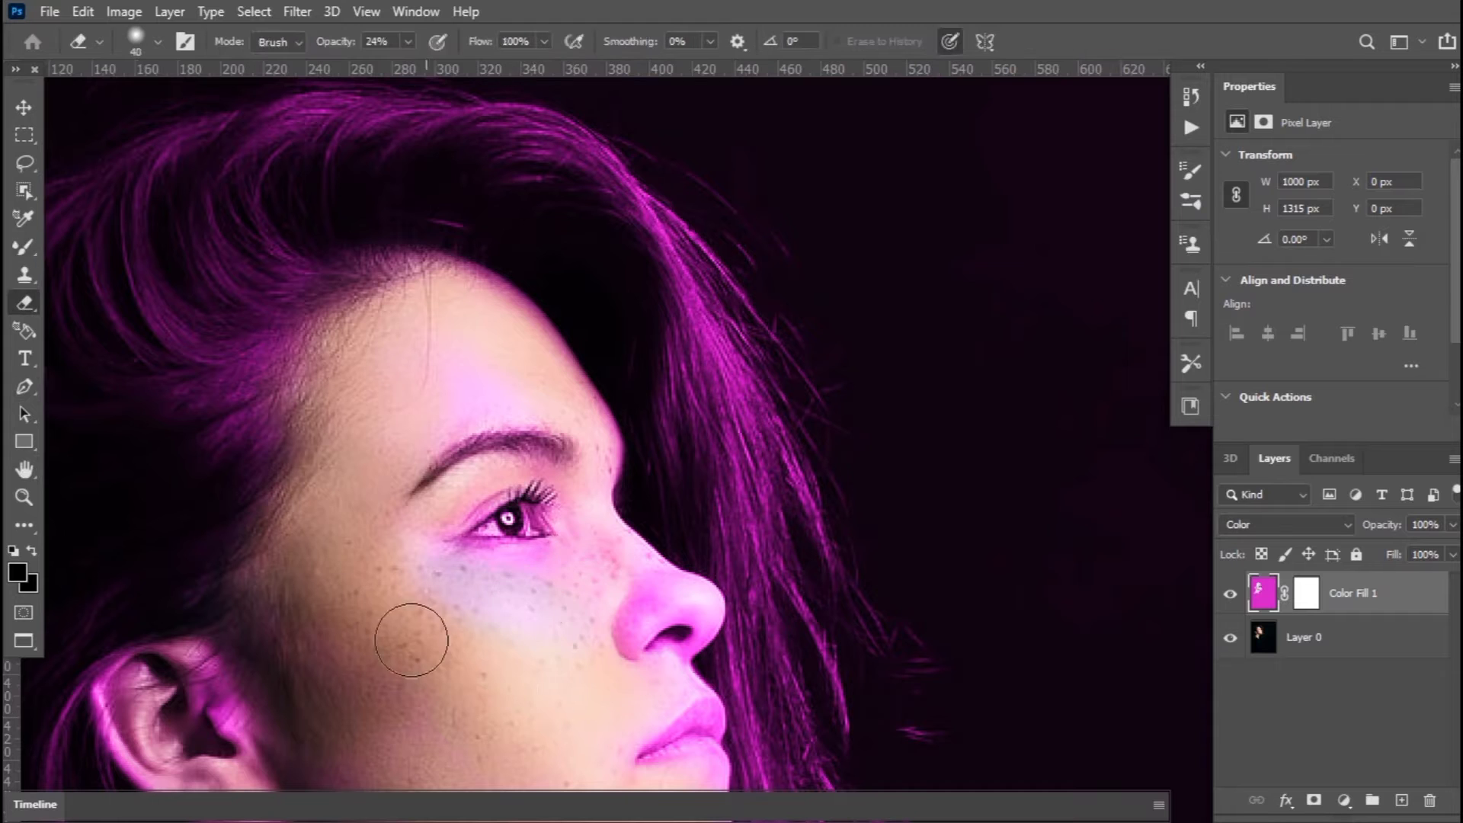
drag(459, 661, 490, 542)
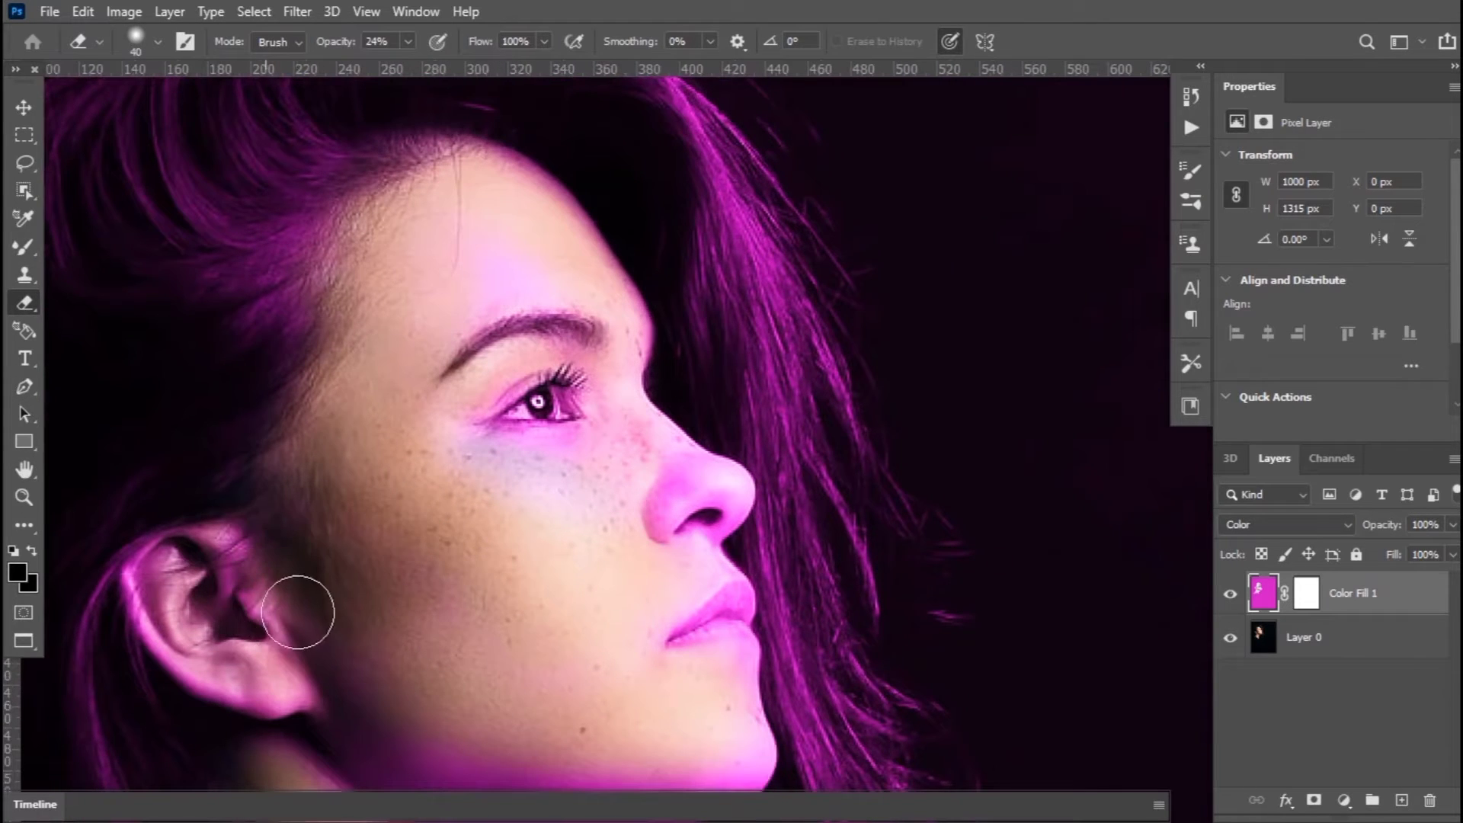
drag(609, 712, 625, 608)
key(b)
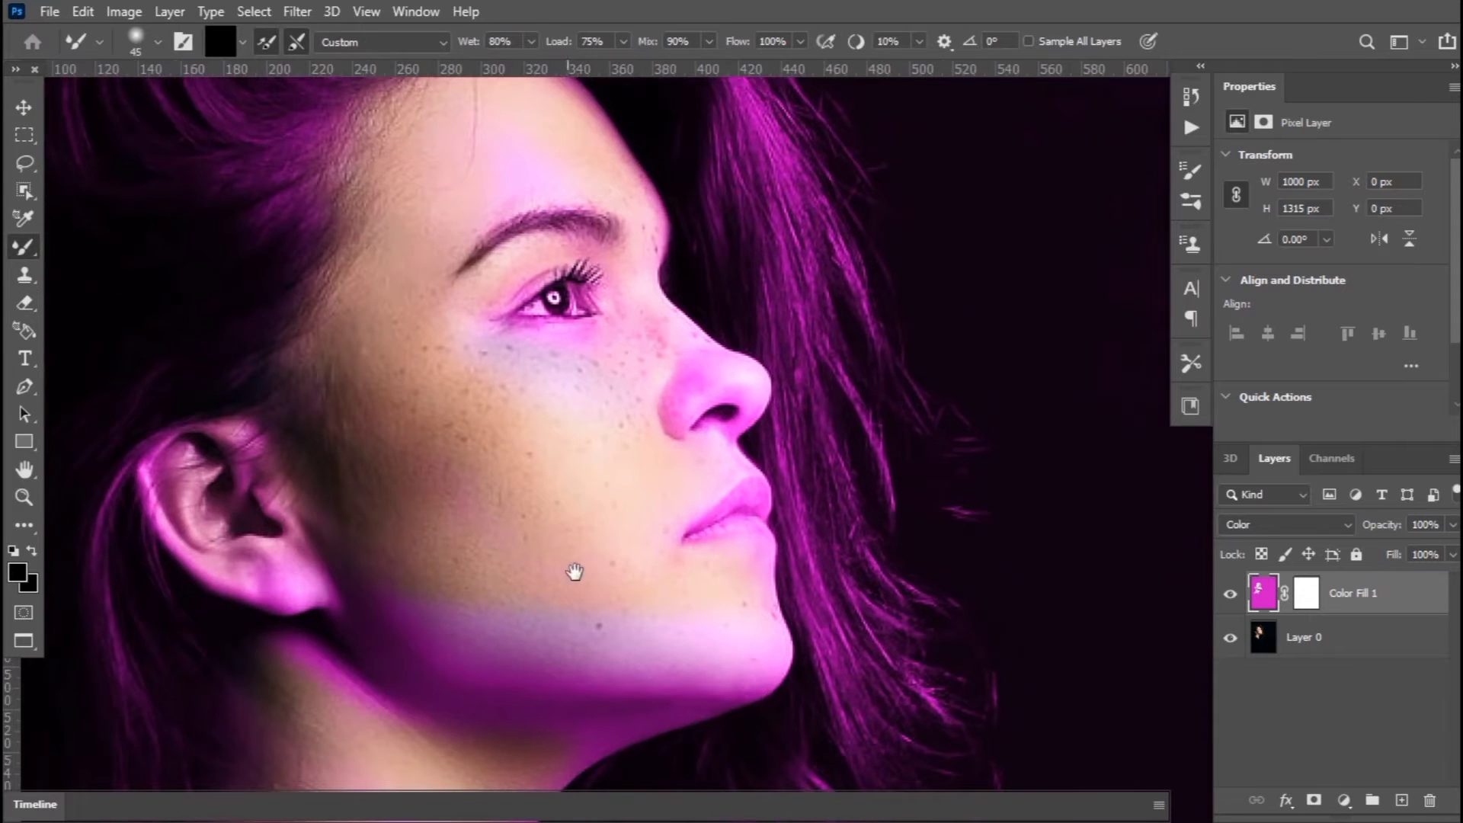
drag(572, 572, 598, 452)
key(e)
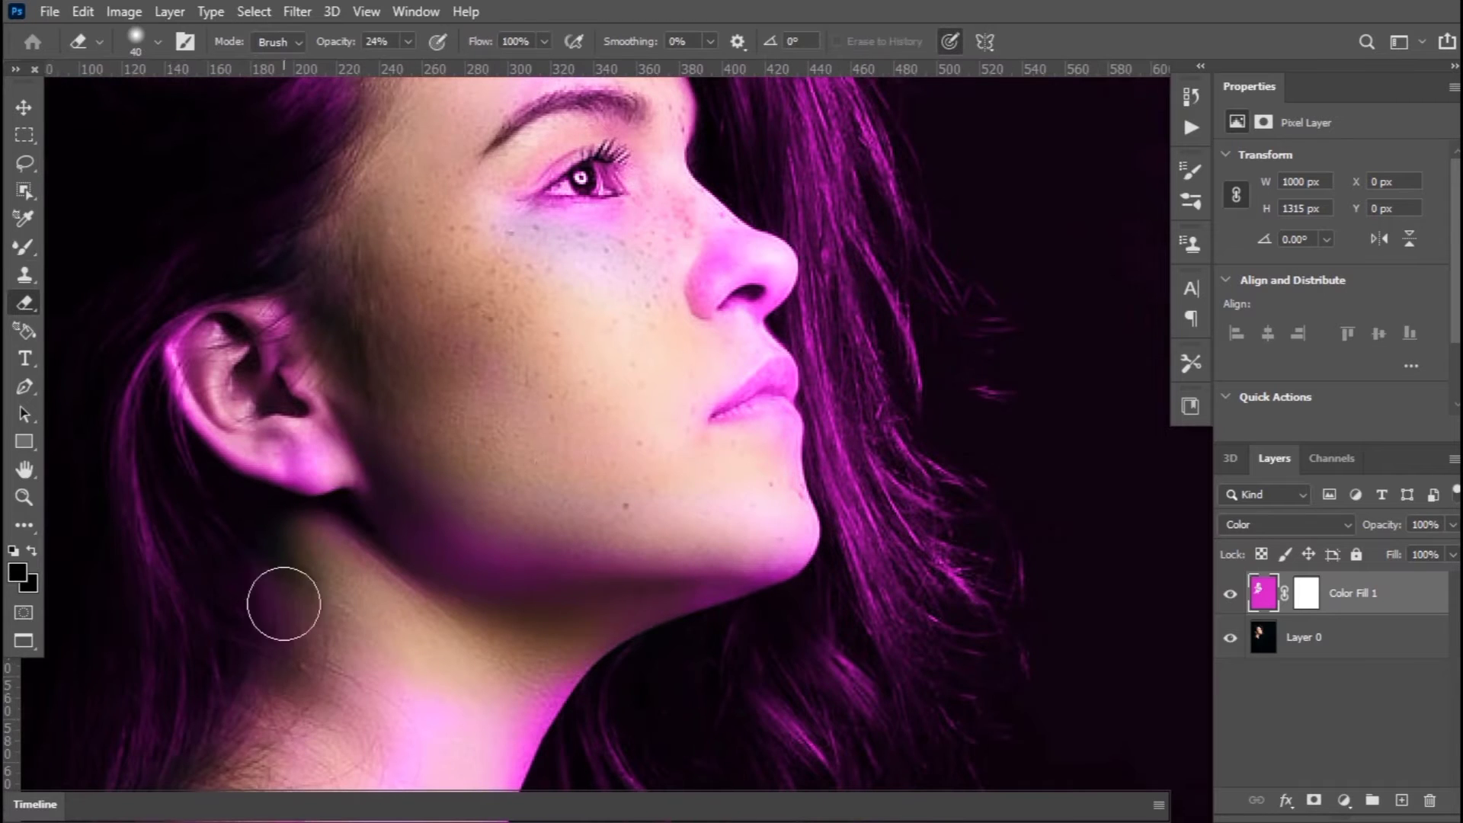
- Erase the magenta cast from the neck skin
scroll(500, 330, down, 5)
scroll(462, 432, down, 2)
scroll(461, 432, left, 1)
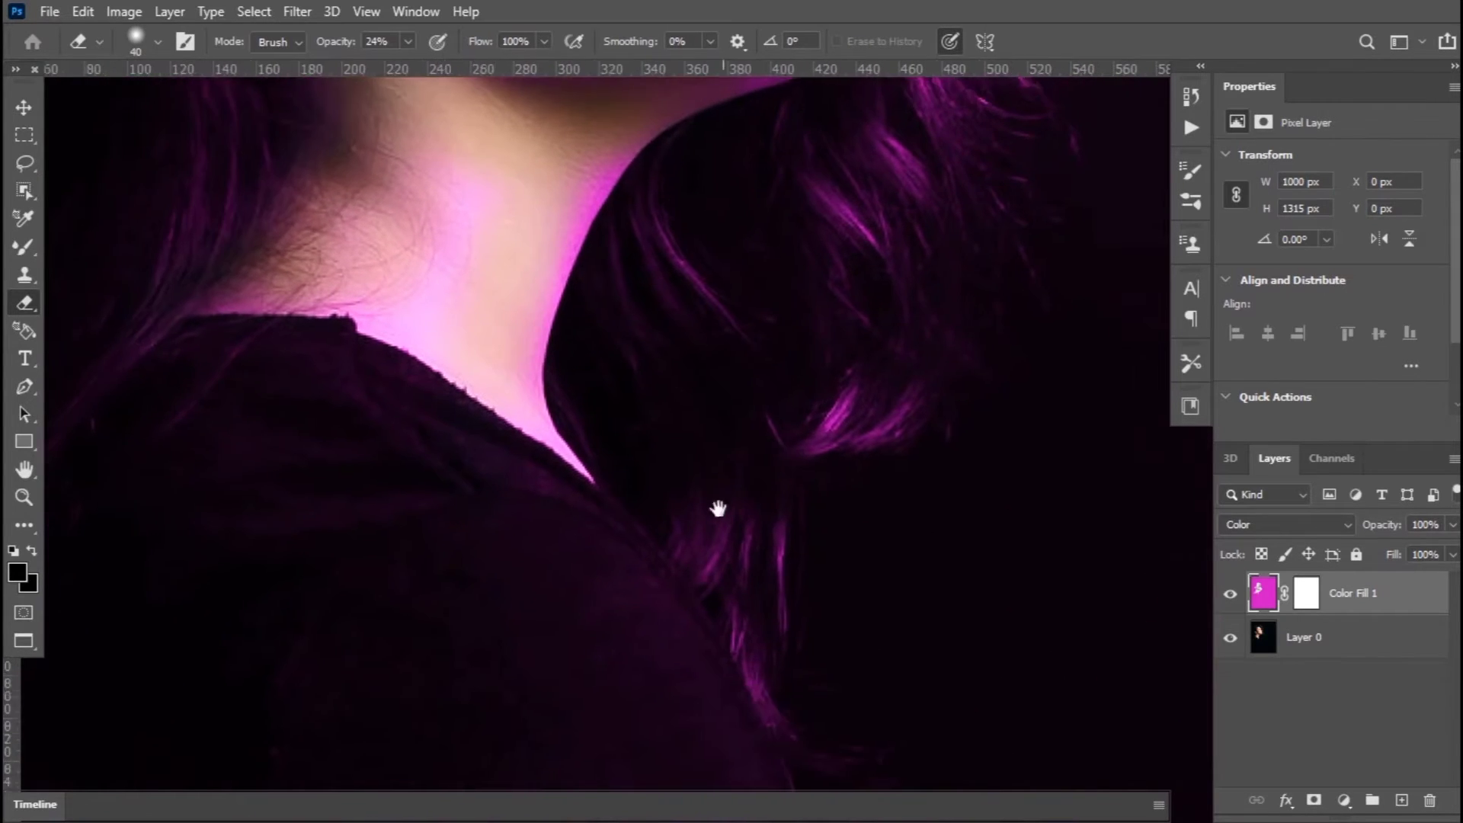
key(b)
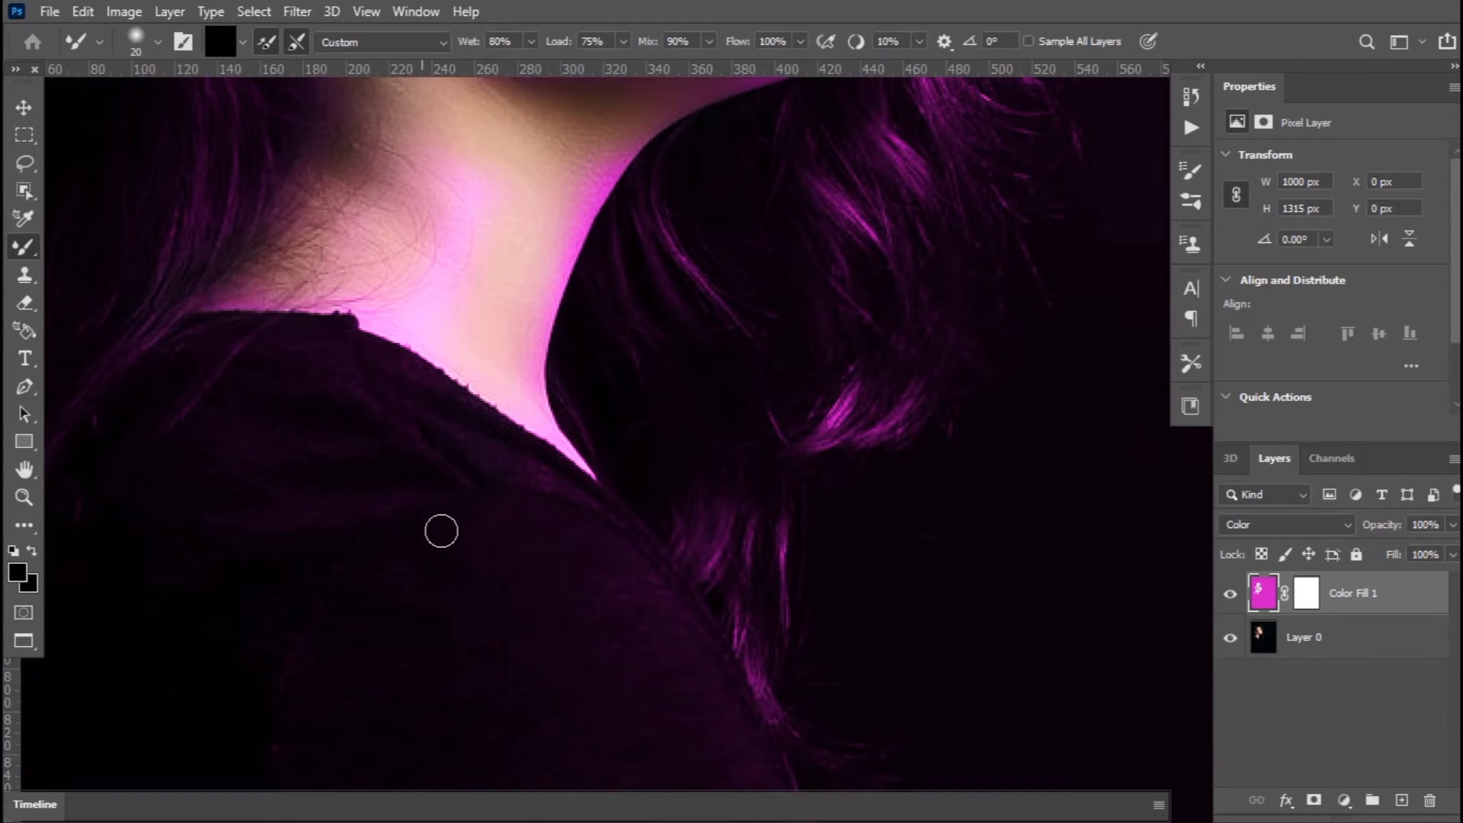
scroll(442, 531, down, 3)
scroll(576, 497, down, 2)
scroll(533, 399, up, 5)
key(e)
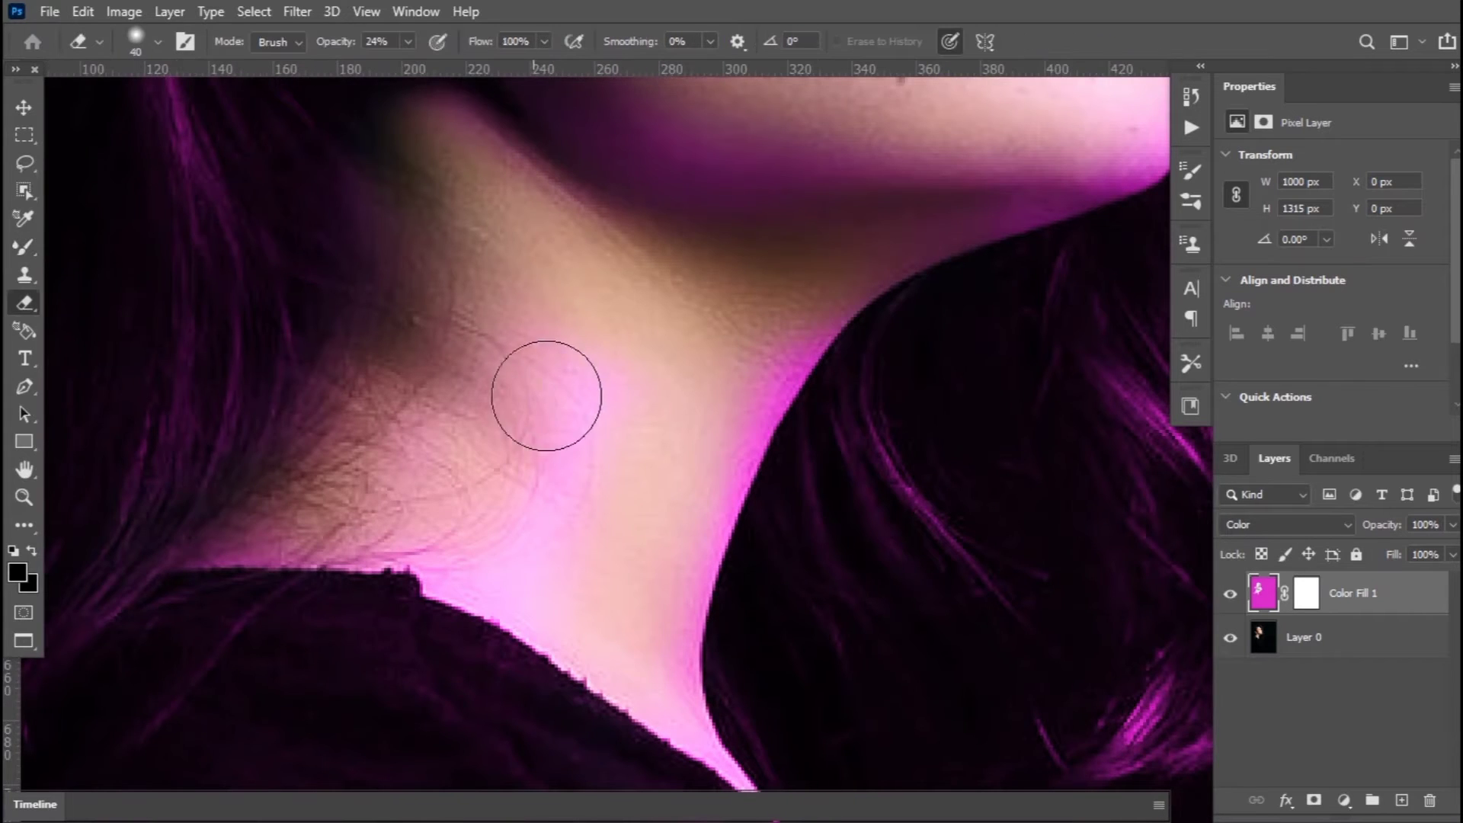
mouse_move(547, 396)
mouse_down()
mouse_move(513, 507)
mouse_move(203, 517)
mouse_move(561, 653)
mouse_move(740, 444)
mouse_up()
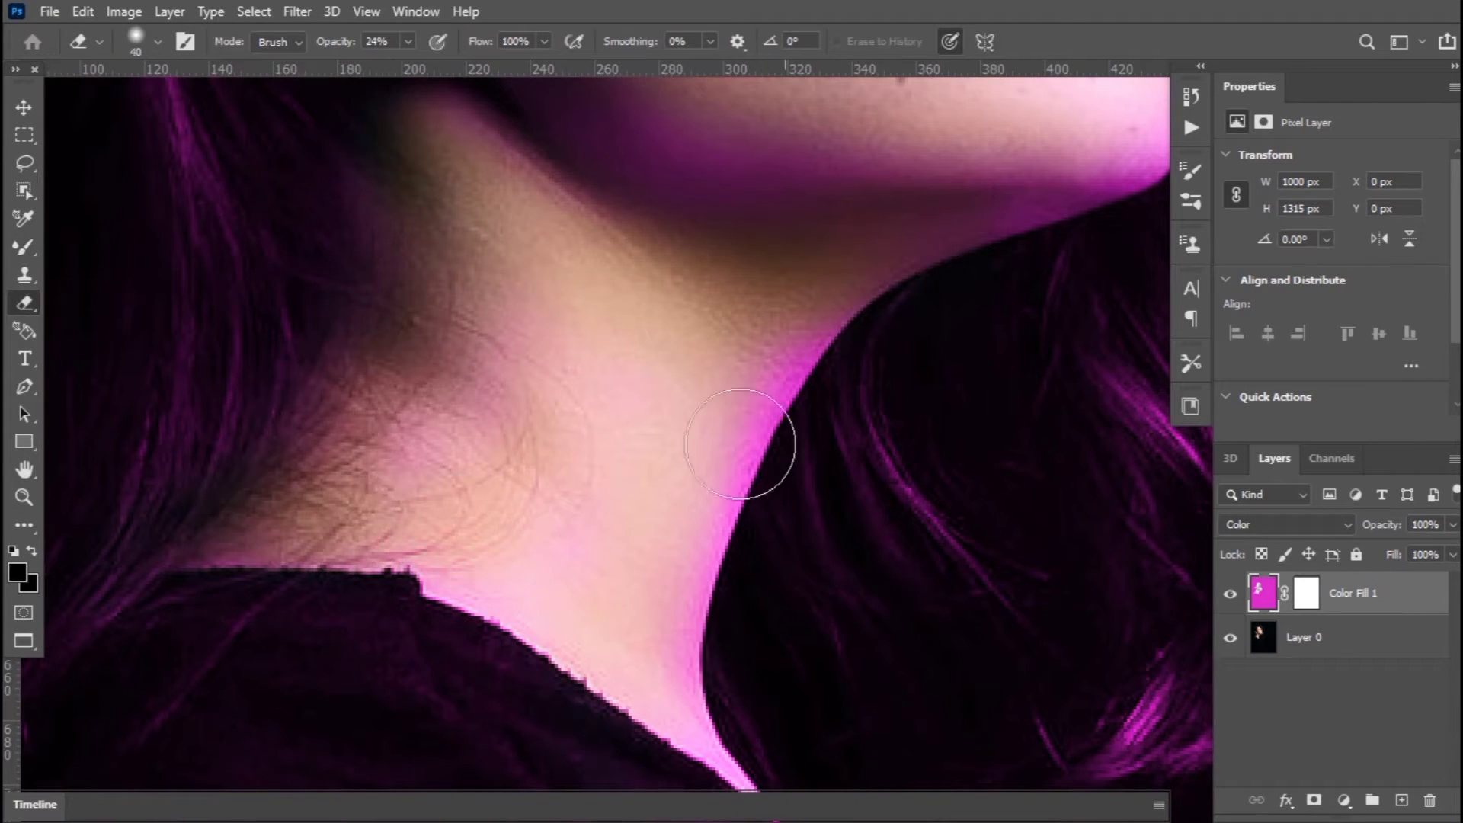
- Center the portrait and set Color Fill 1's blend mode to Color
scroll(740, 444, down, 4)
scroll(621, 415, up, 3)
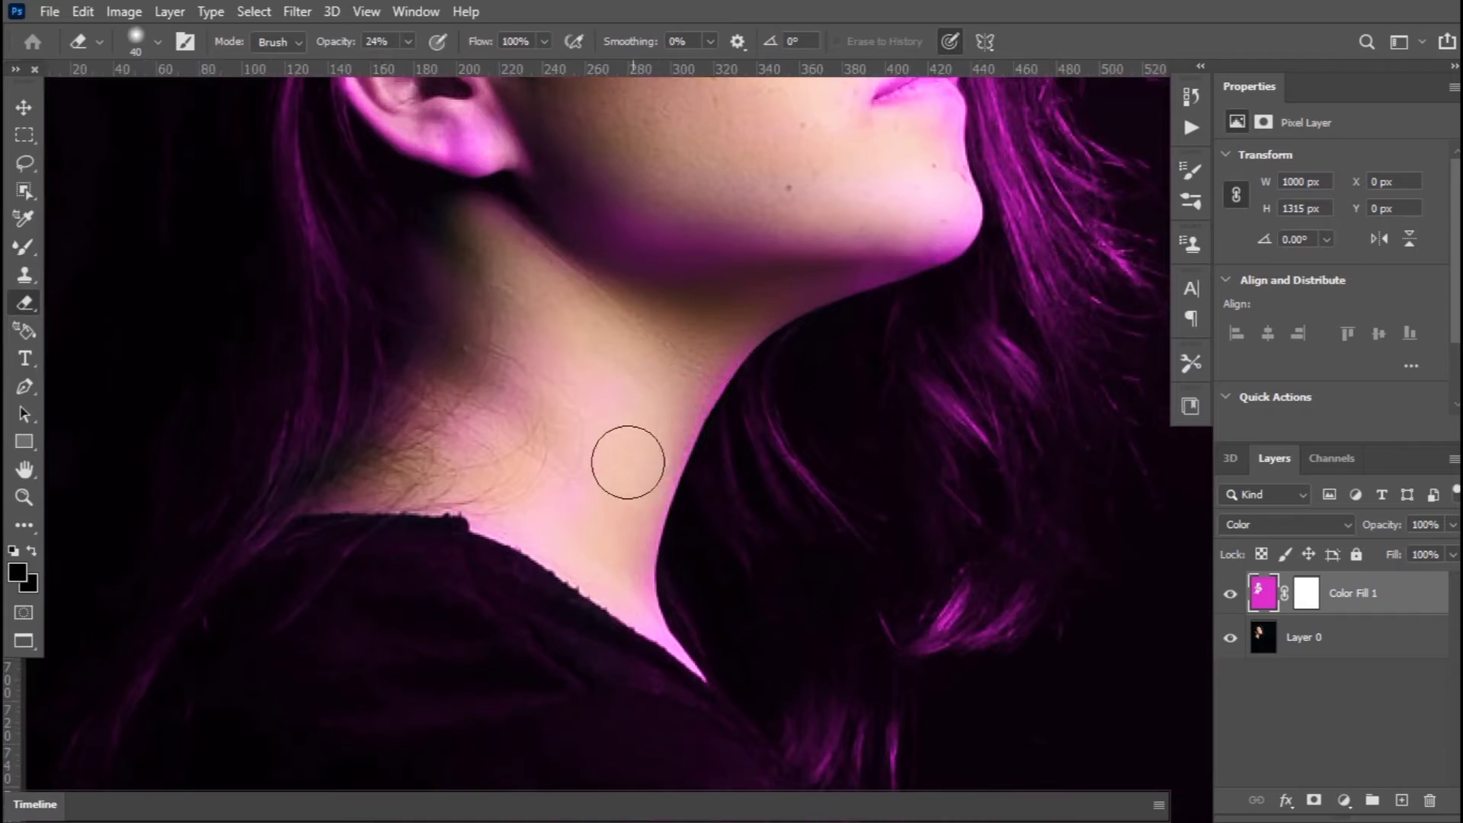
scroll(627, 462, down, 2)
scroll(687, 216, up, 2)
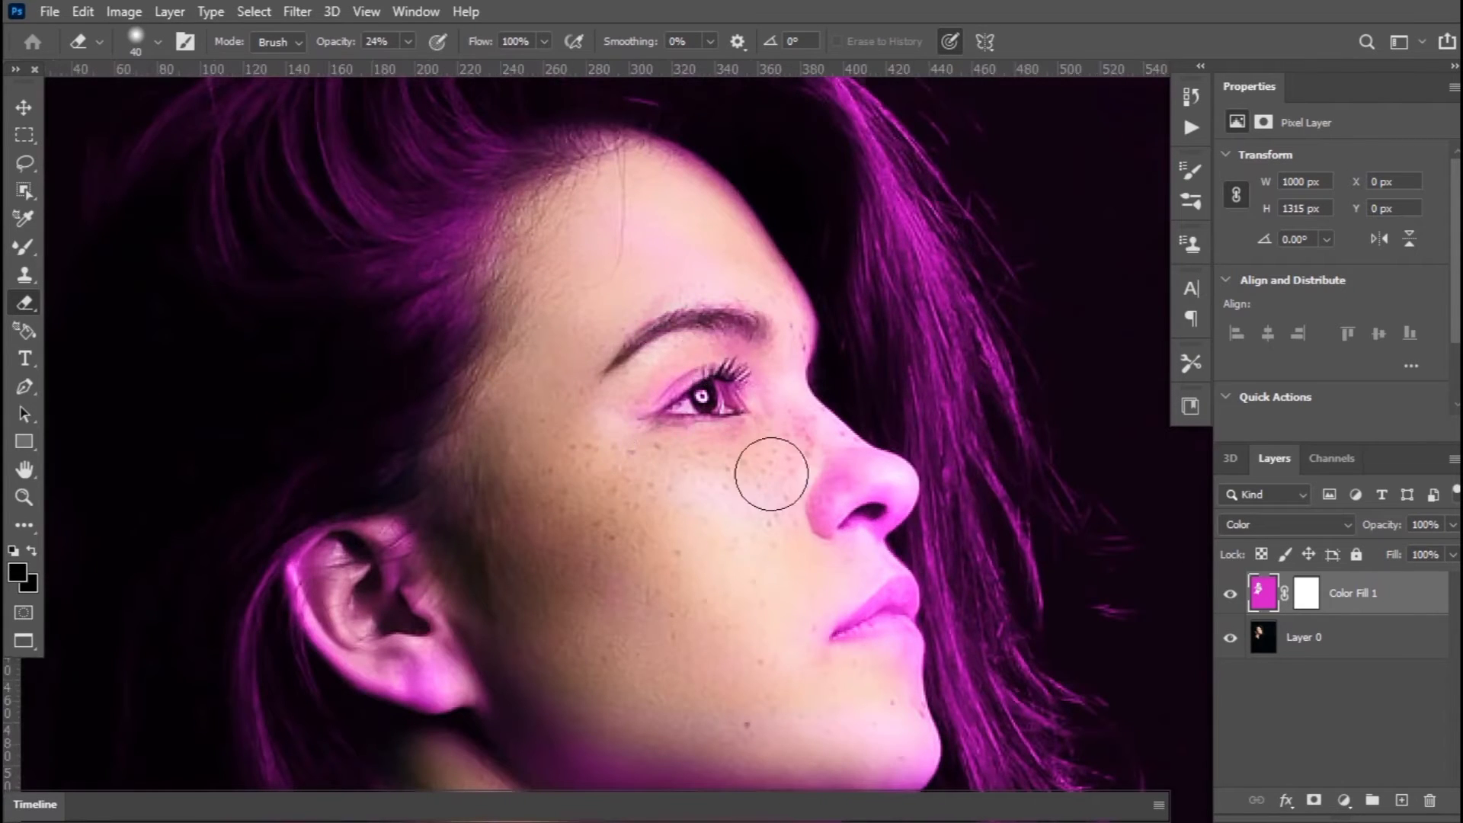
scroll(824, 660, down, 5)
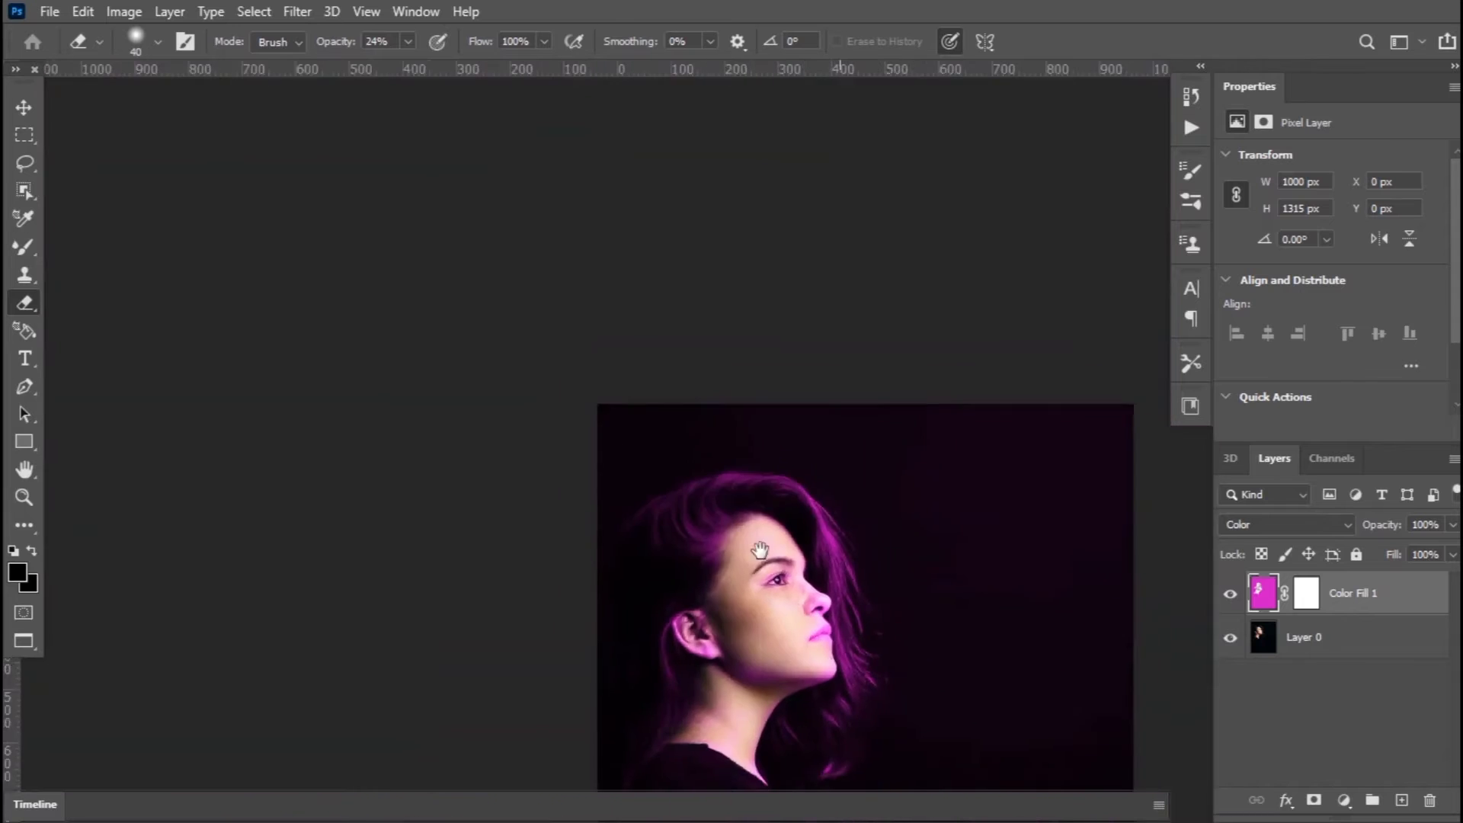
mouse_move(899, 762)
mouse_down()
mouse_move(752, 536)
mouse_move(730, 561)
mouse_up()
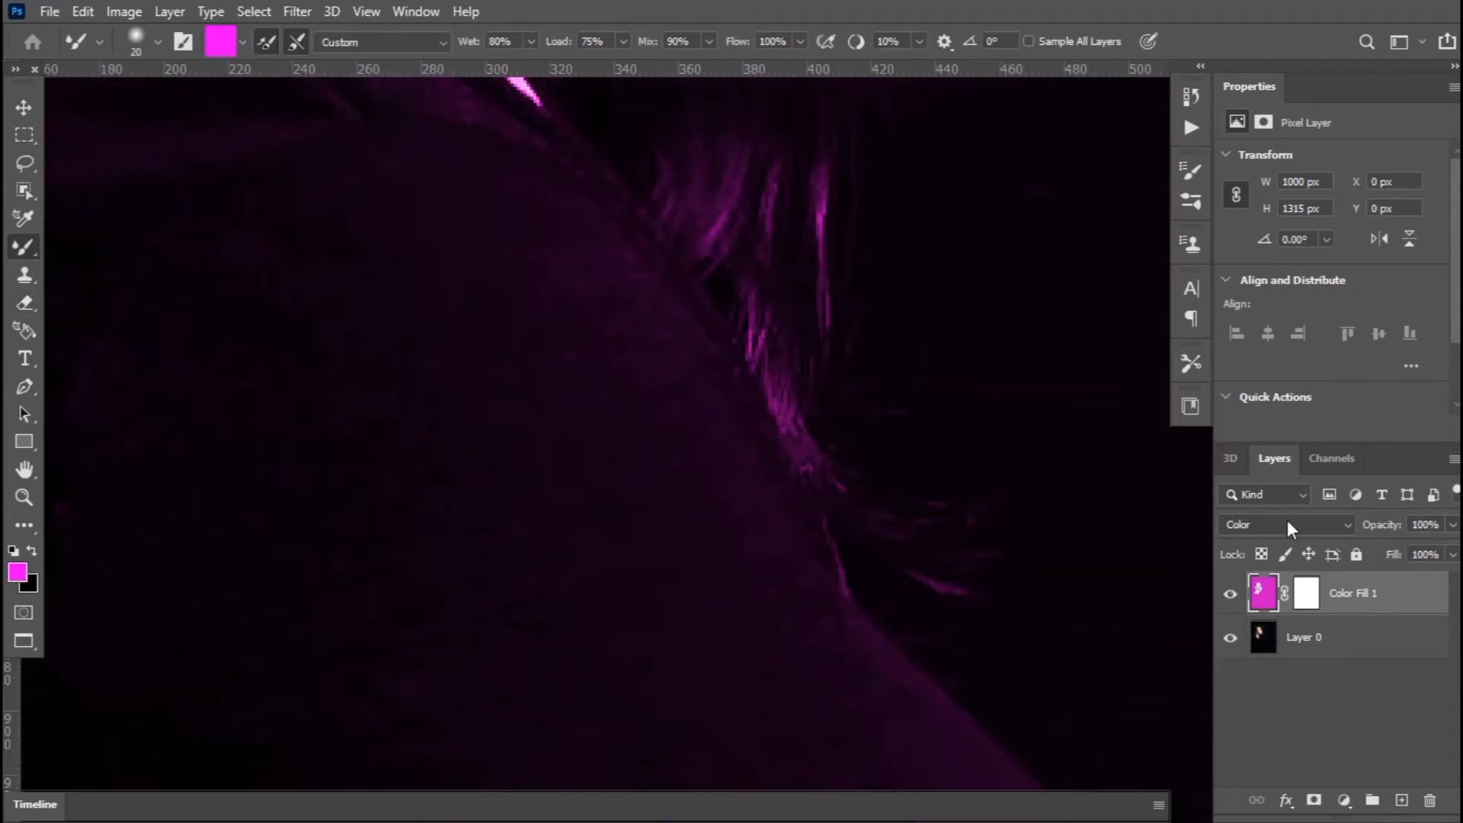
click(1287, 521)
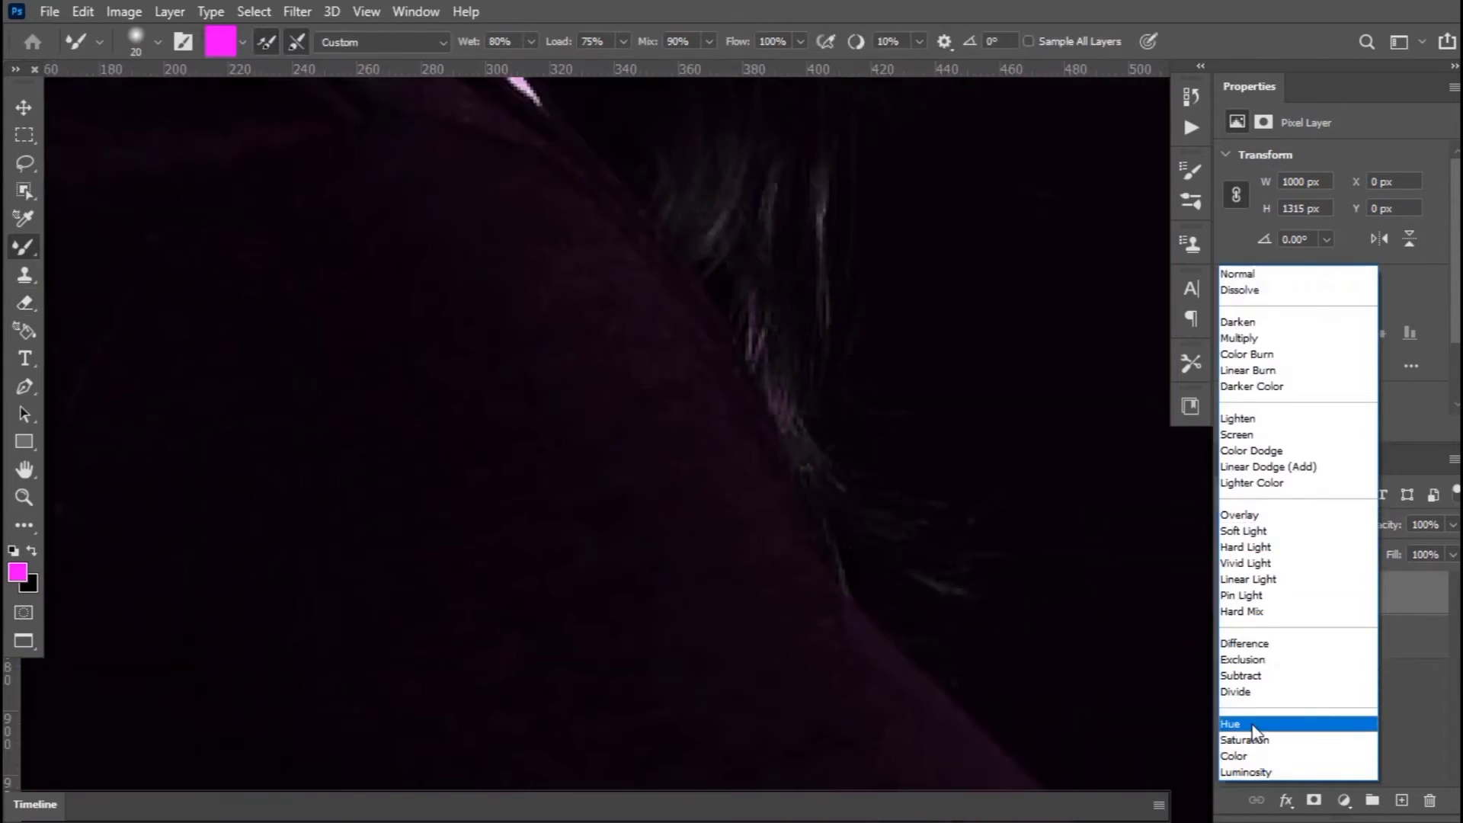
click(1254, 755)
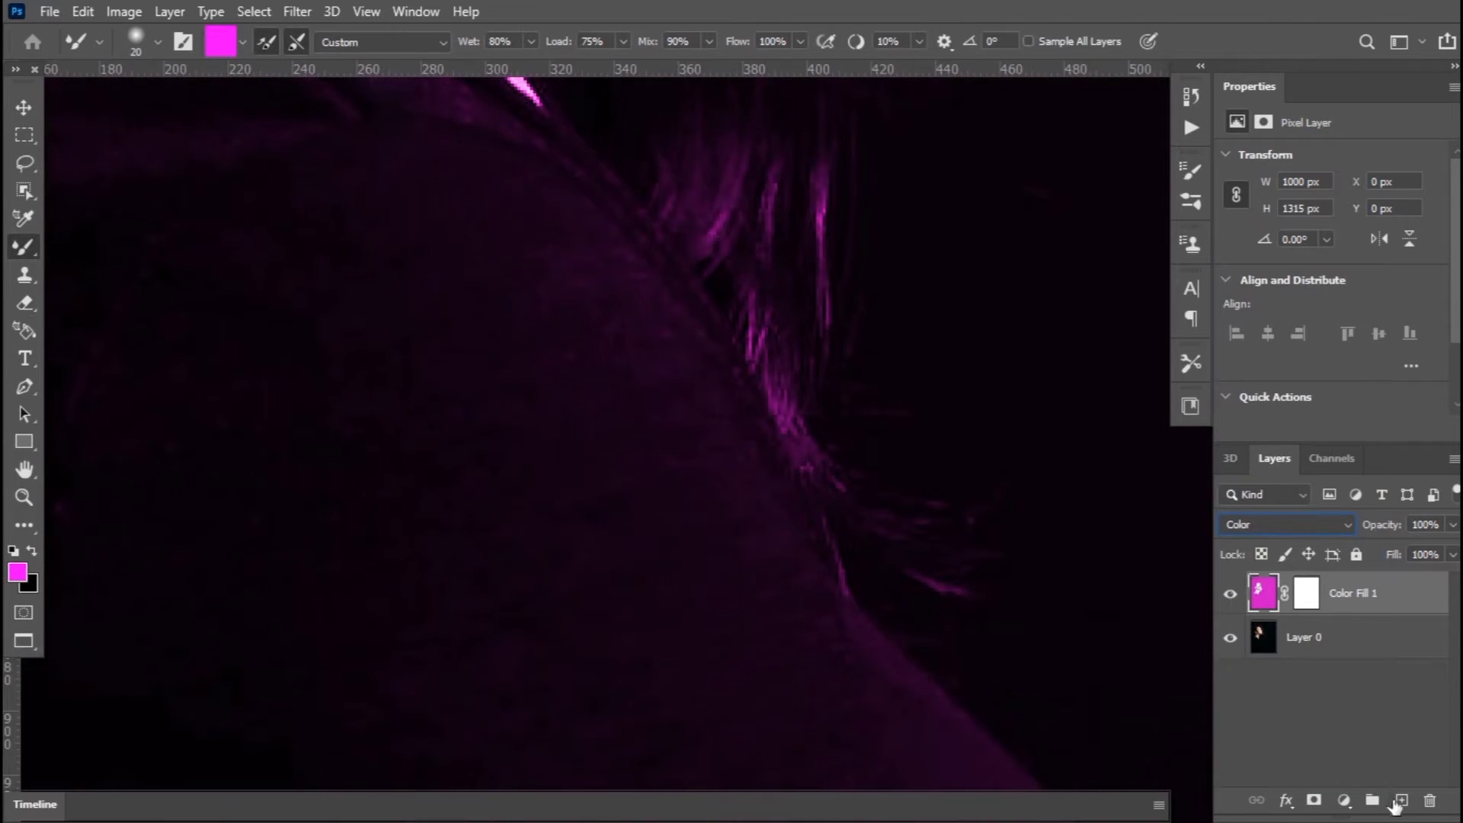
- Create Layer 1 above the fill and test magenta strokes on the shoulder
click(1399, 802)
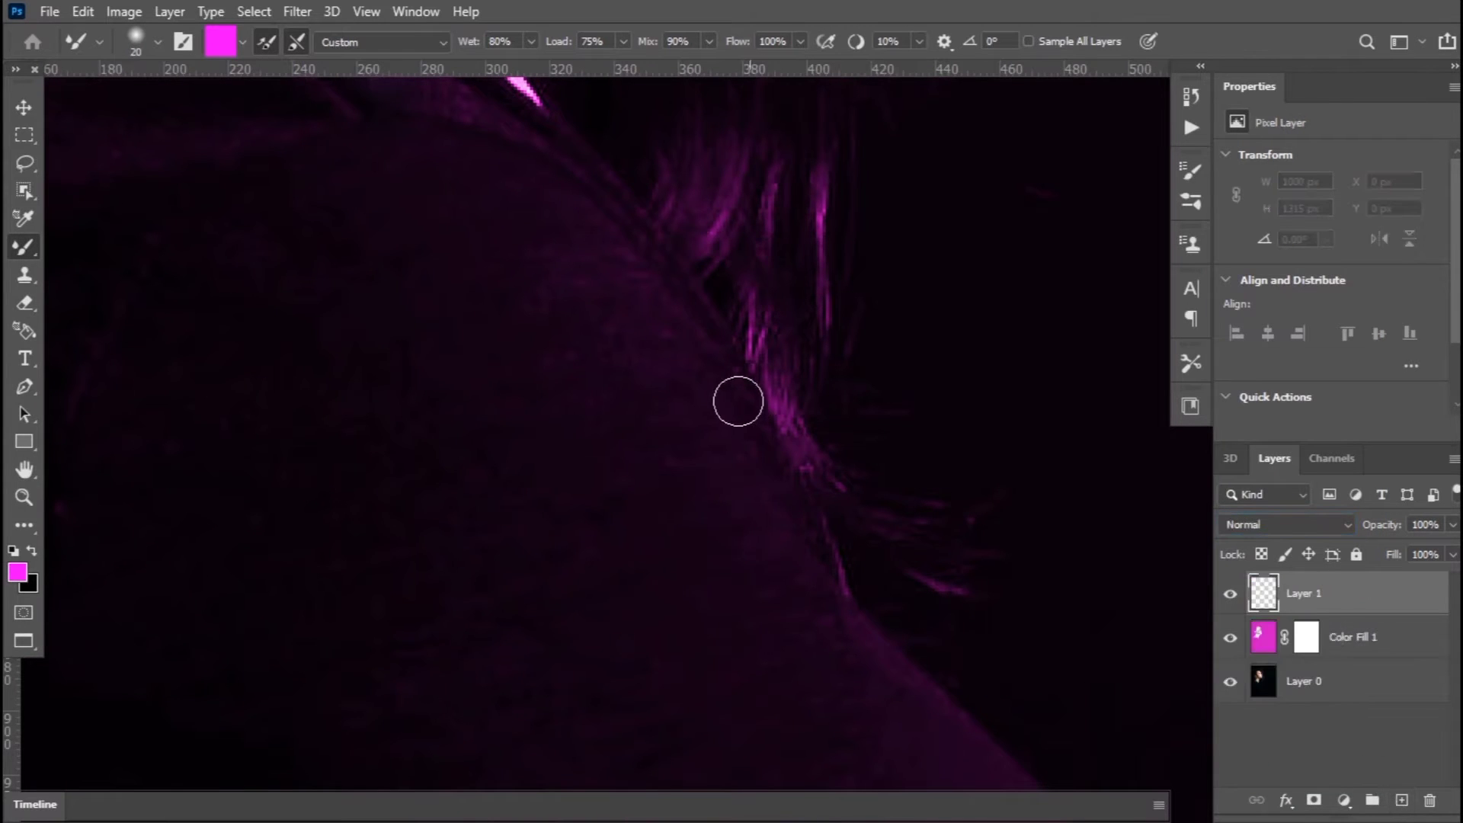
mouse_move(489, 161)
mouse_down()
mouse_move(686, 375)
mouse_move(776, 376)
mouse_up()
click(692, 378)
key(ctrl+z)
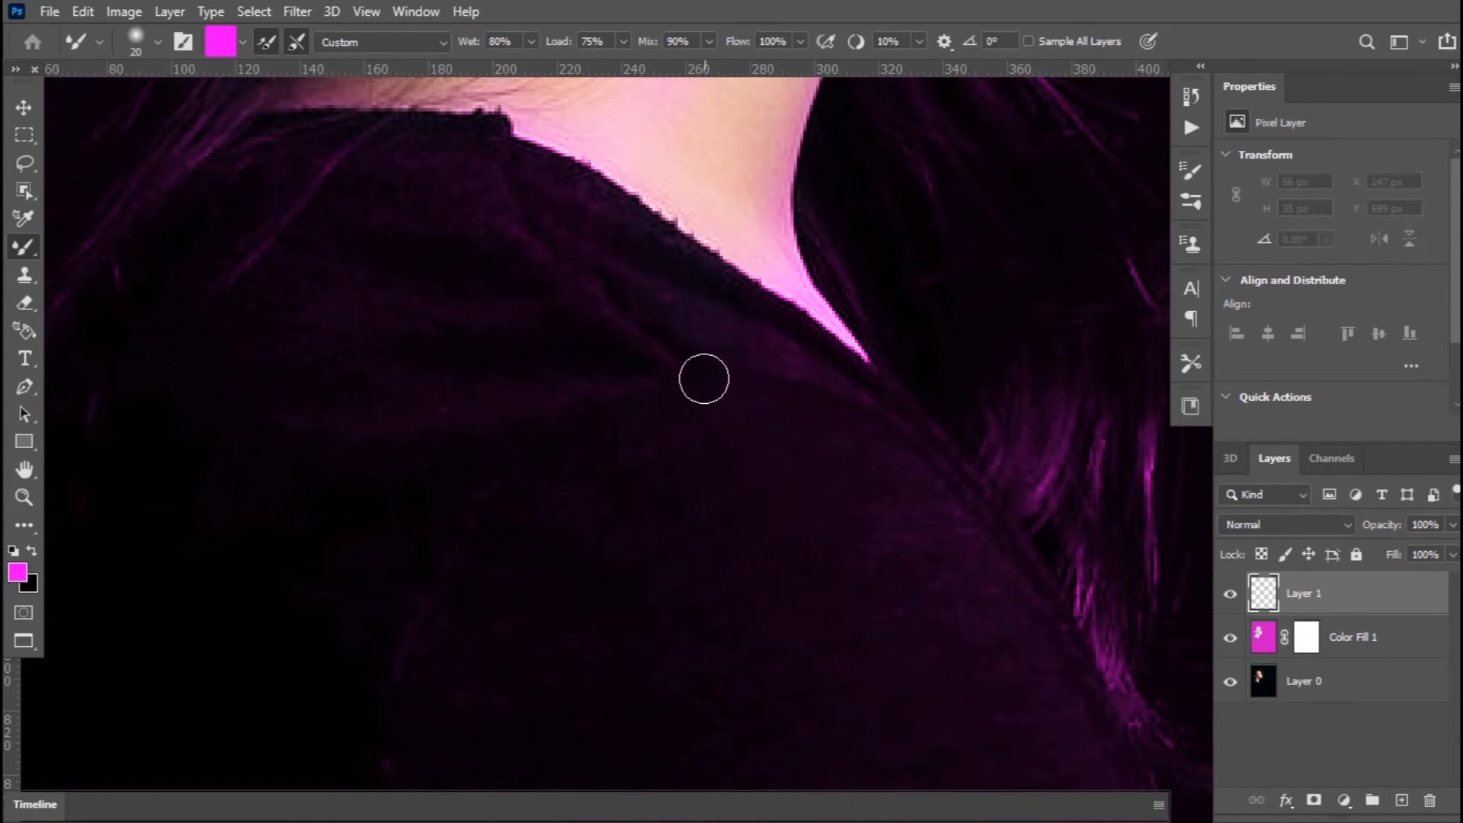
drag(704, 378, 1052, 595)
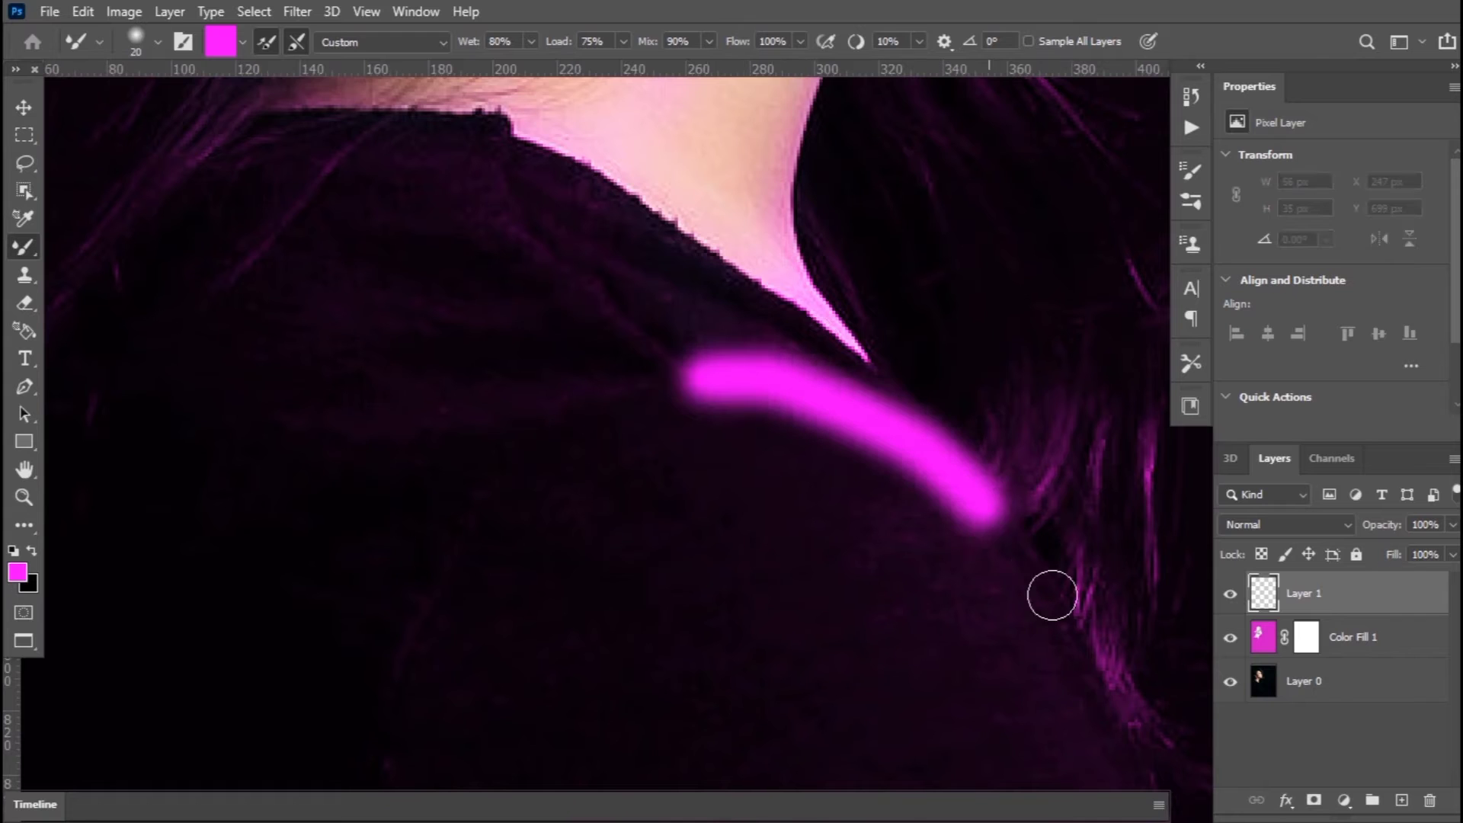
- Set Layer 1 to Overlay blend mode, undoing the shoulder stroke
click(1290, 526)
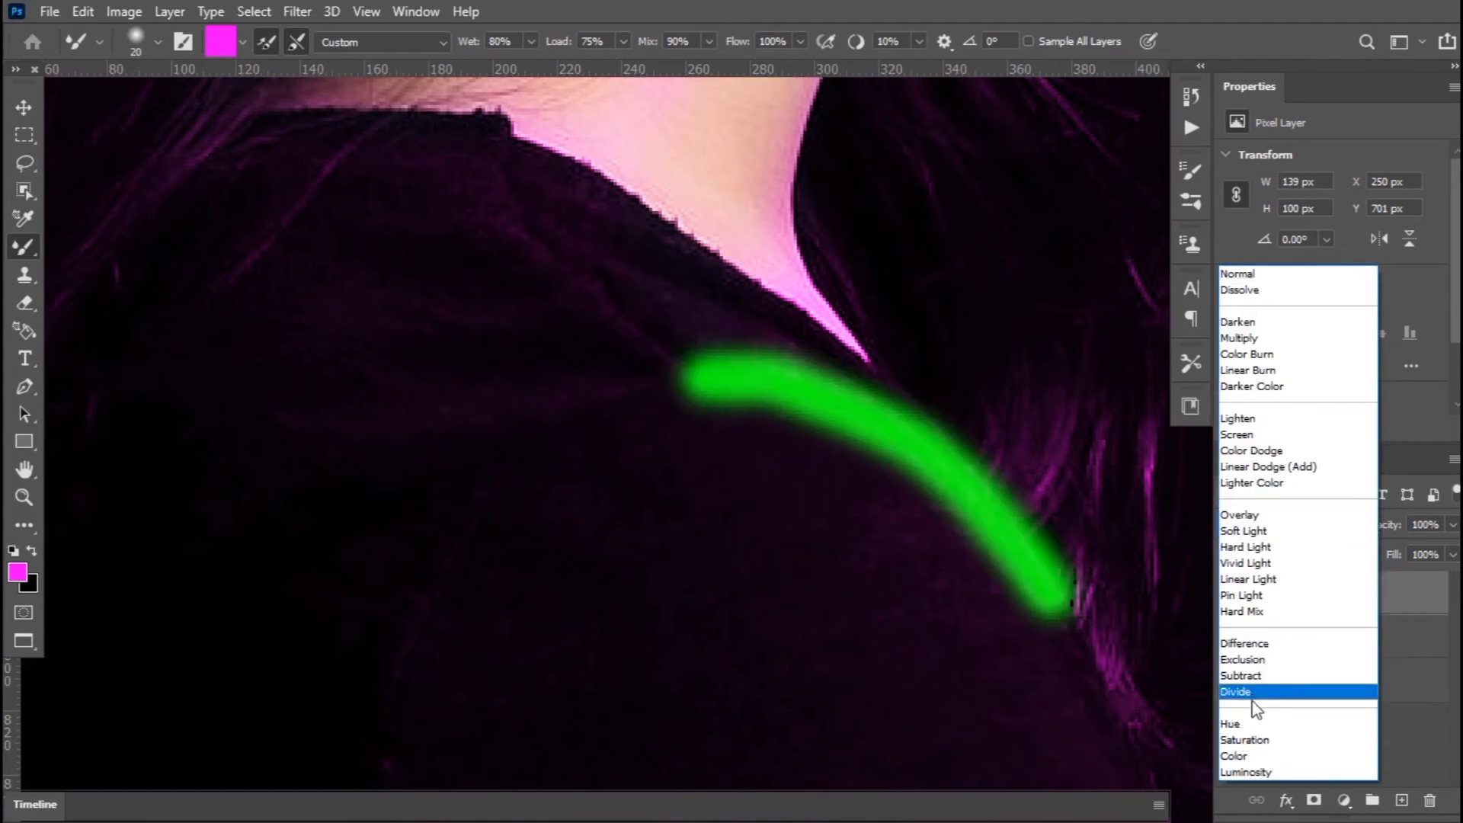
click(1254, 516)
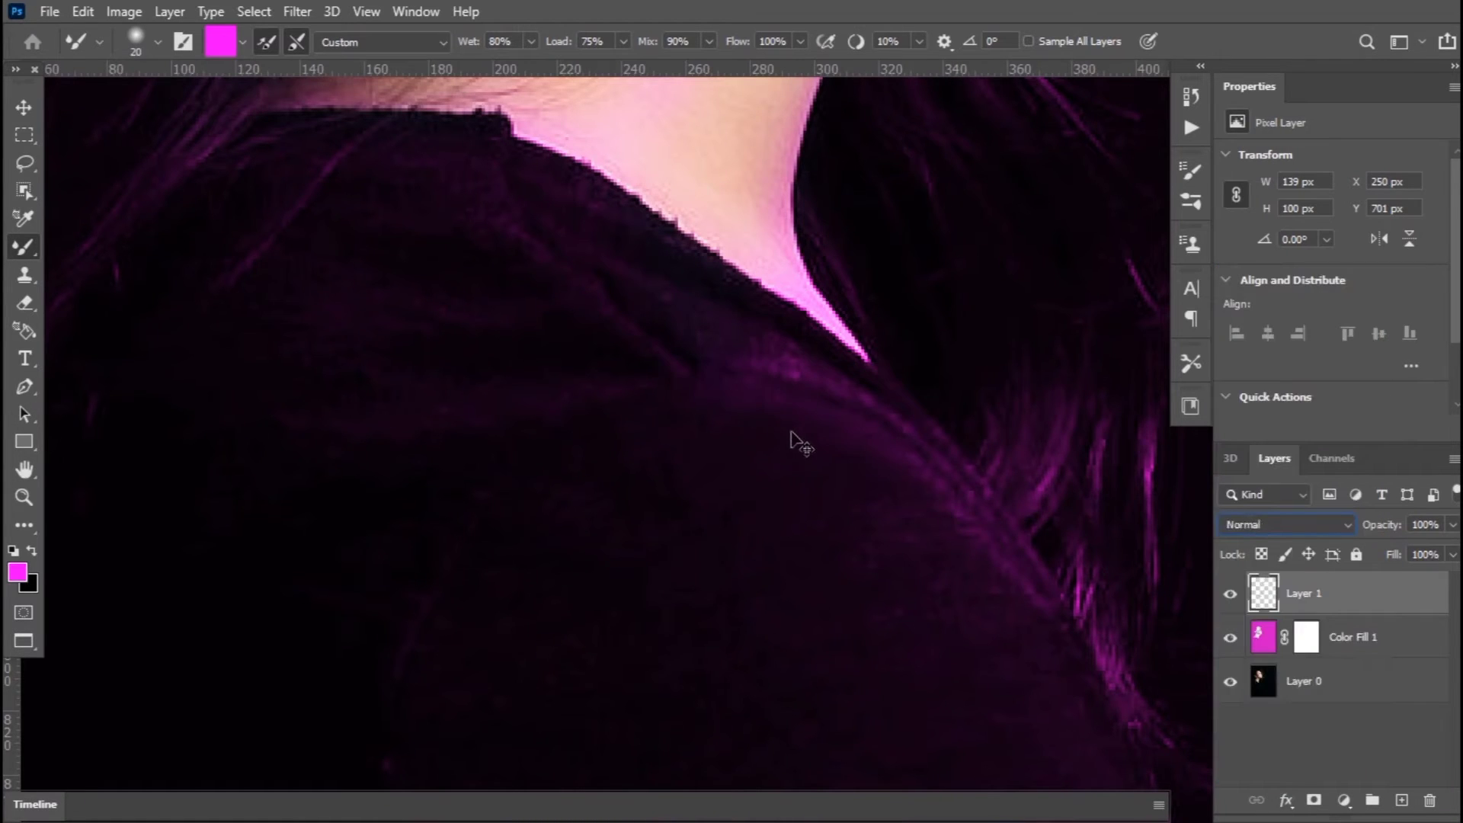
key(ctrl+z)
key(ctrl+z)
click(1269, 533)
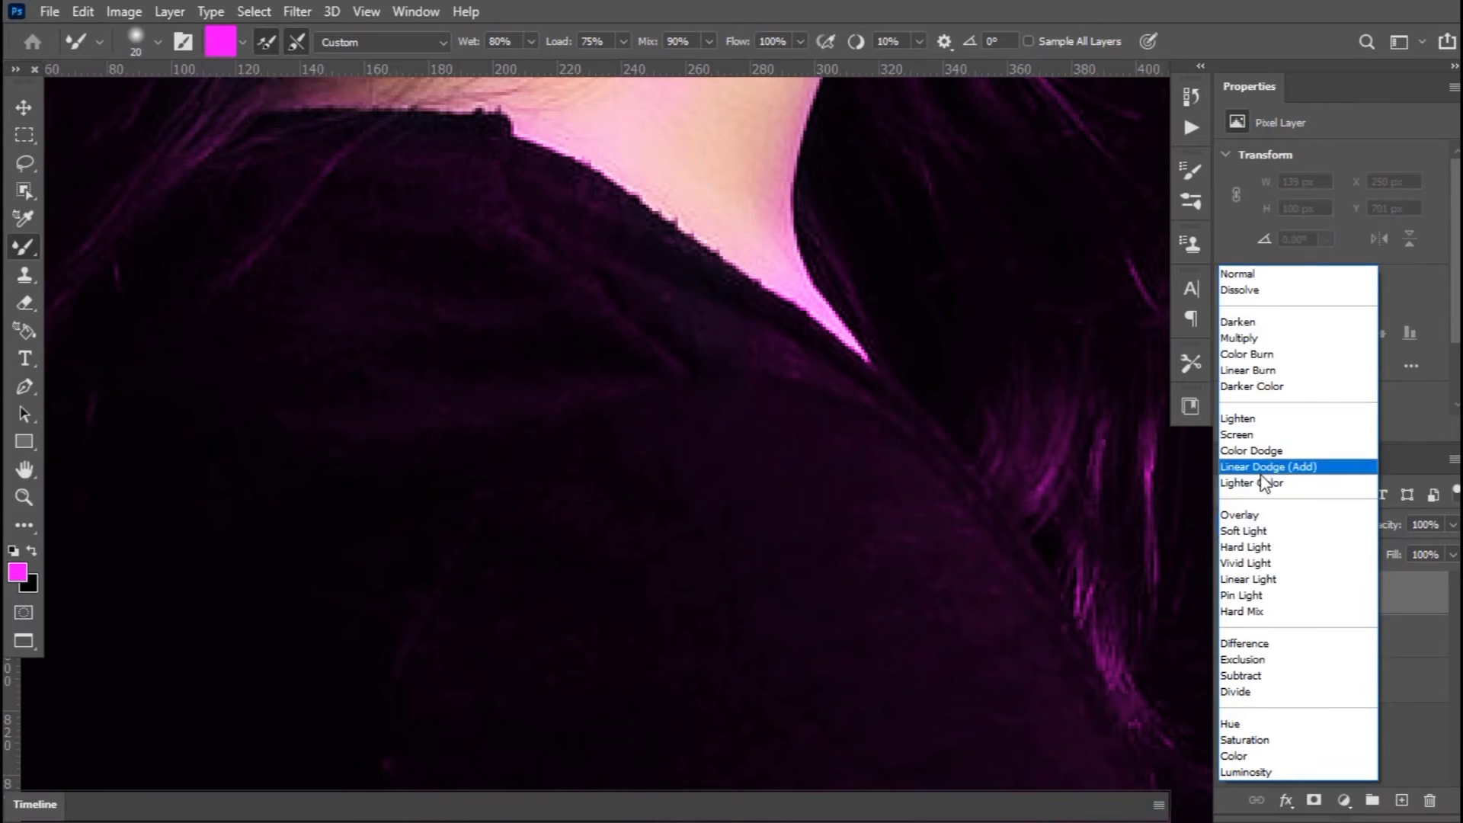
click(1251, 515)
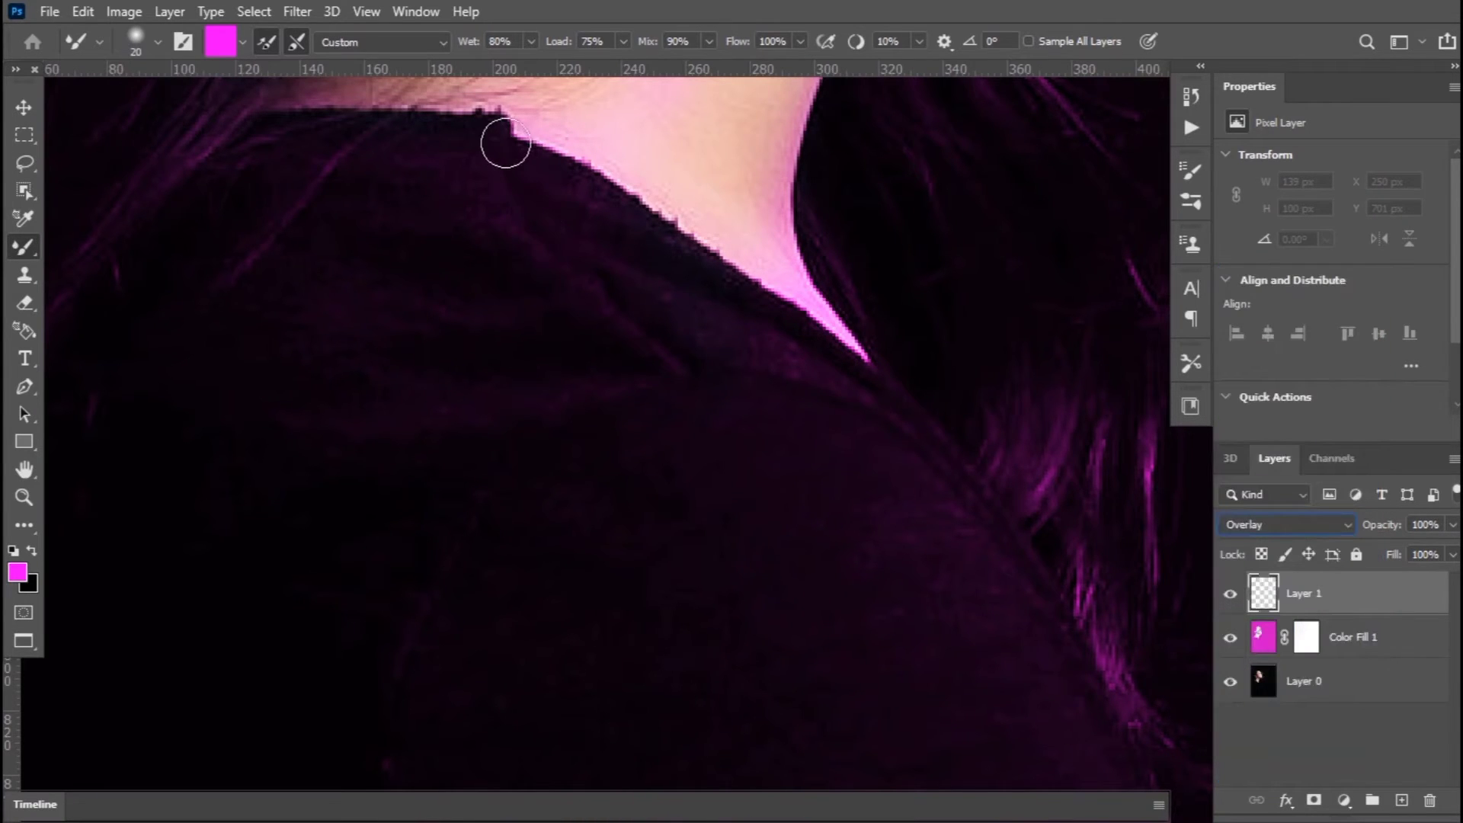
- Paint magenta glow strokes along the shoulder edge and curve on Layer 1
drag(503, 190, 537, 242)
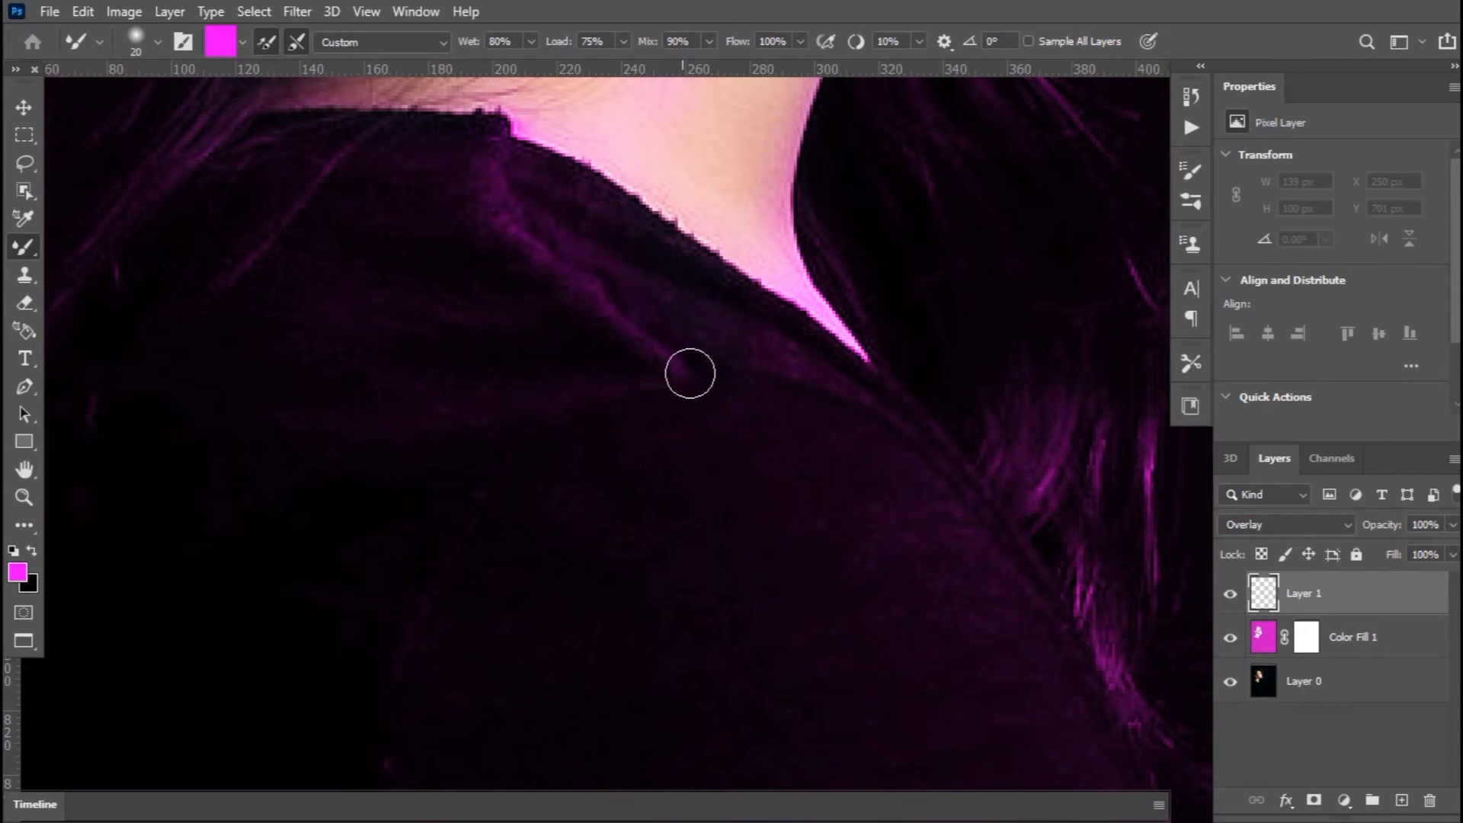
drag(690, 374, 1104, 670)
drag(827, 400, 902, 366)
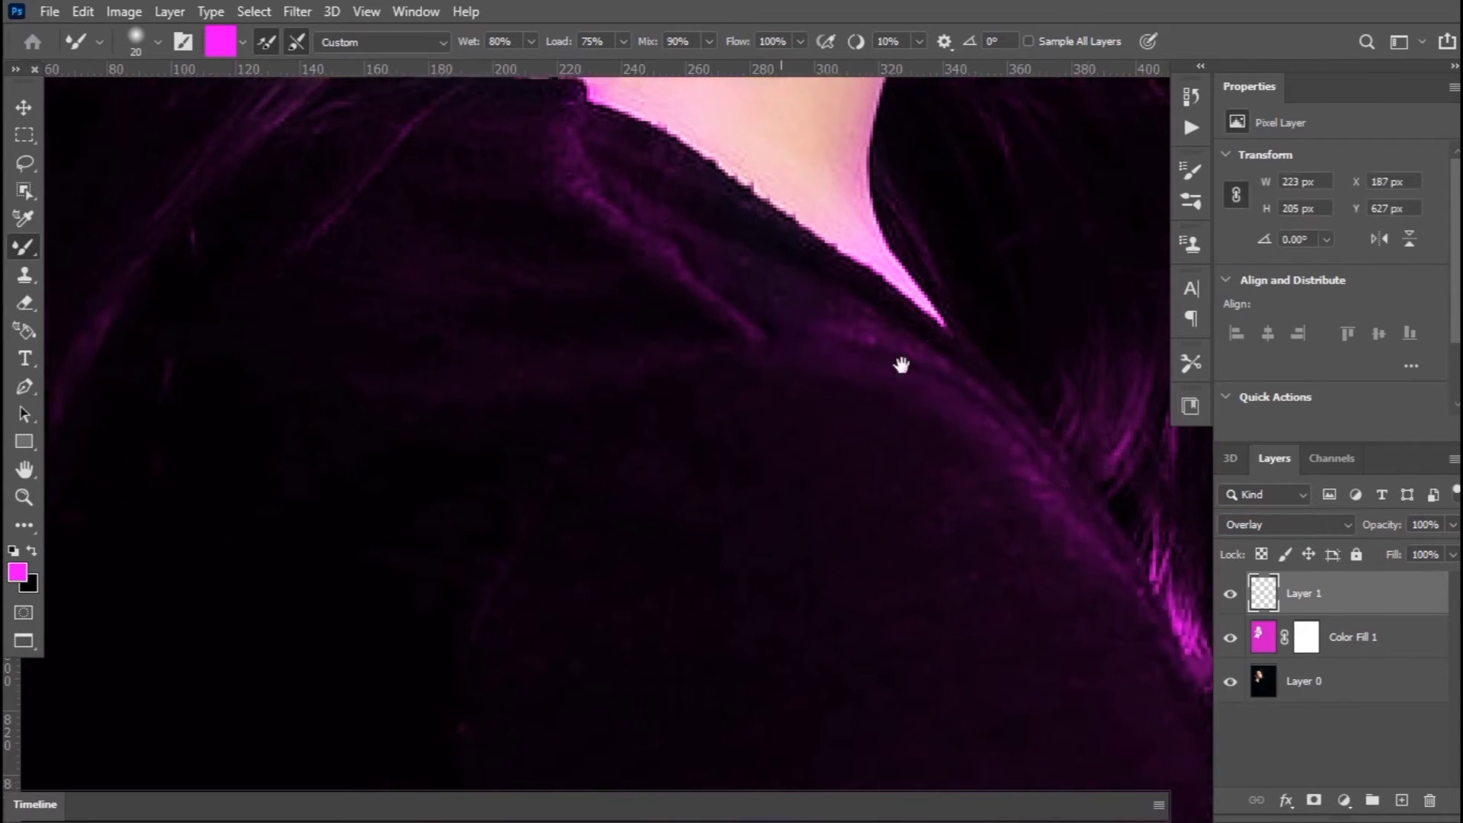
mouse_move(730, 462)
mouse_down()
mouse_move(676, 245)
mouse_move(692, 363)
mouse_move(931, 652)
mouse_up()
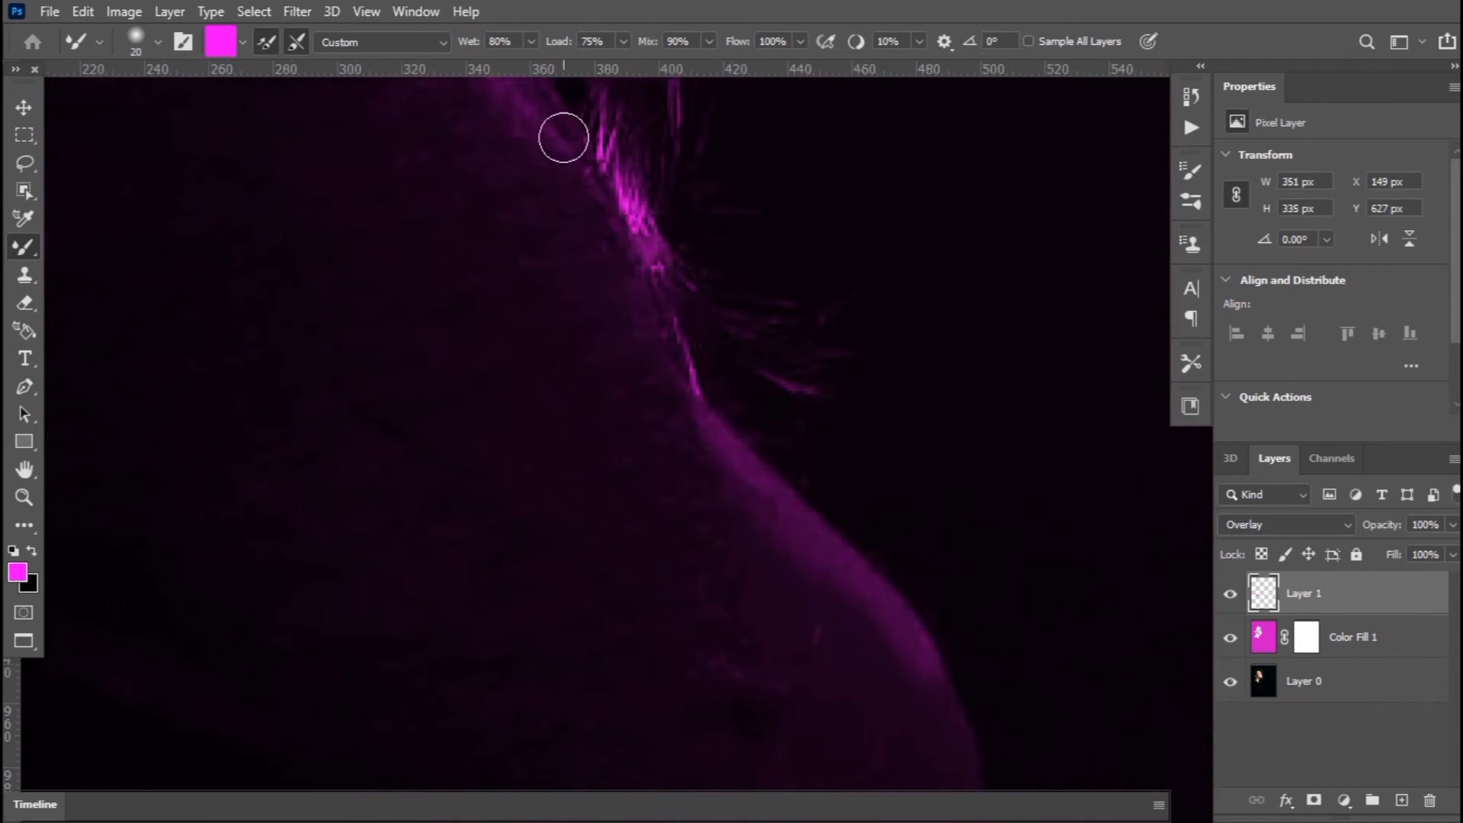
drag(694, 412, 463, 116)
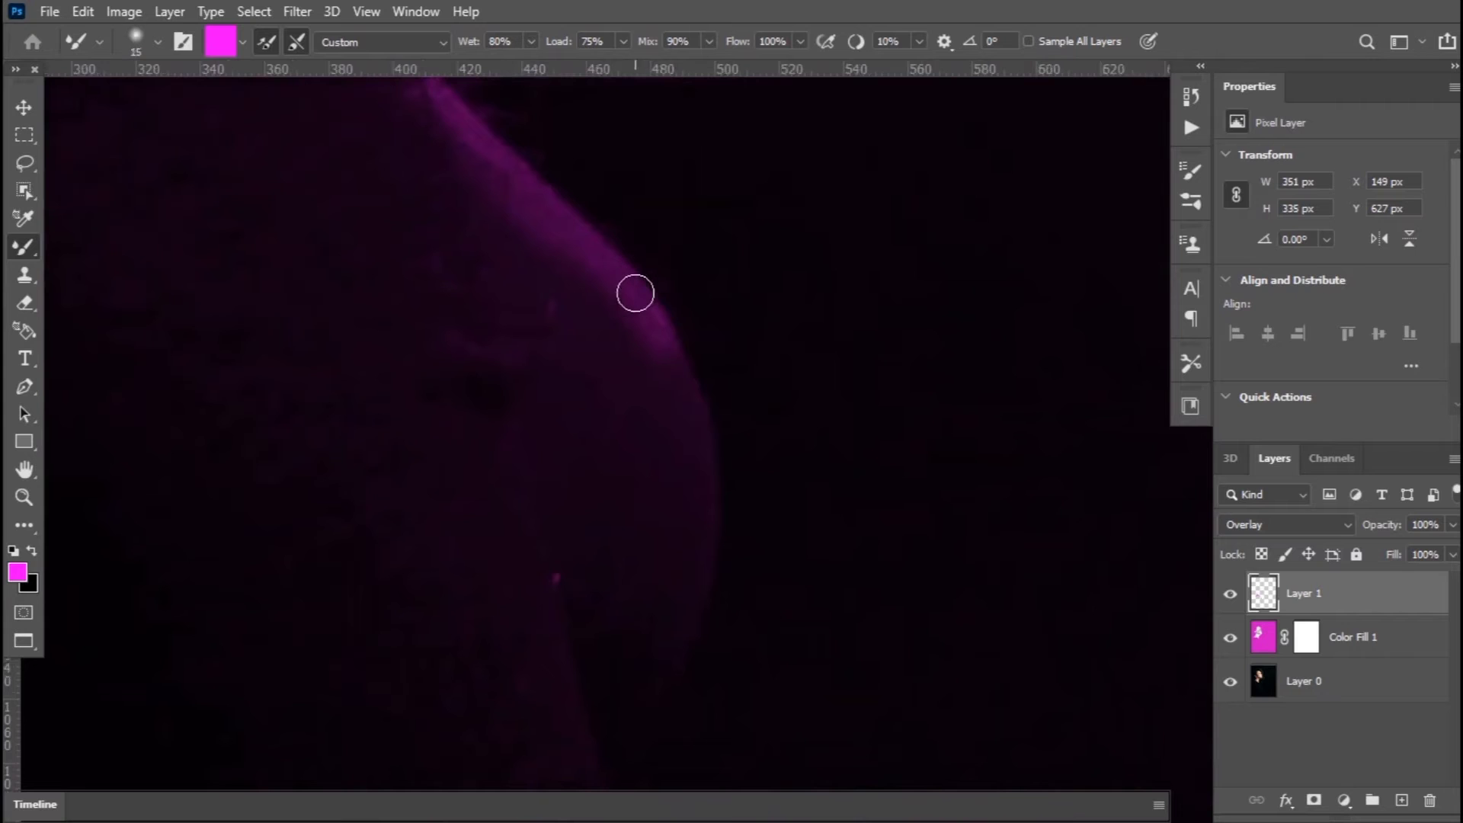
drag(685, 376, 708, 481)
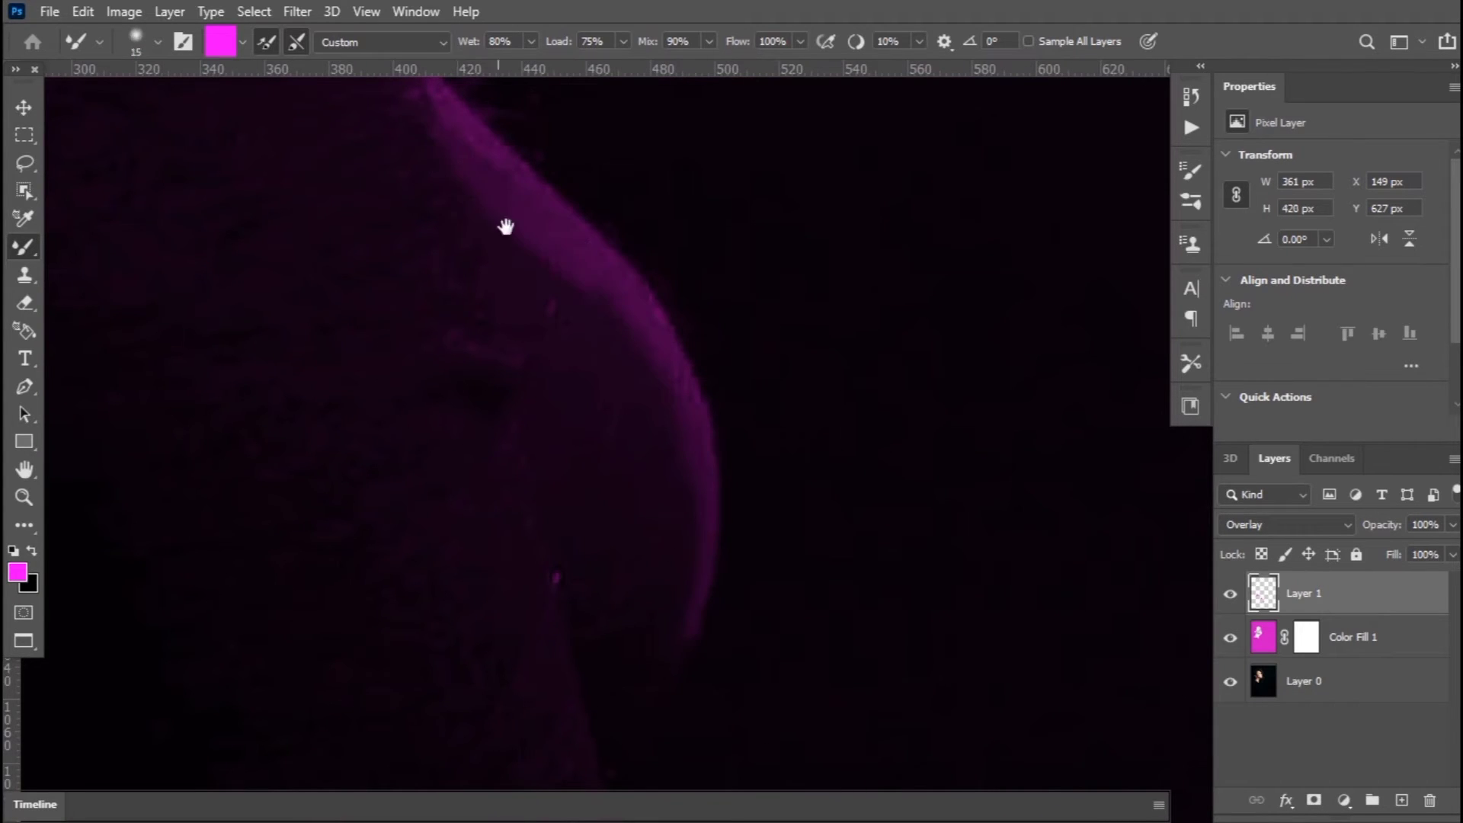
- Extend the glow down the clothing edges and sleeve fold, undoing a too-bright stroke
mouse_move(506, 226)
mouse_down()
mouse_move(470, 232)
mouse_move(532, 474)
mouse_move(572, 588)
mouse_move(517, 308)
mouse_move(640, 709)
mouse_move(510, 294)
mouse_up()
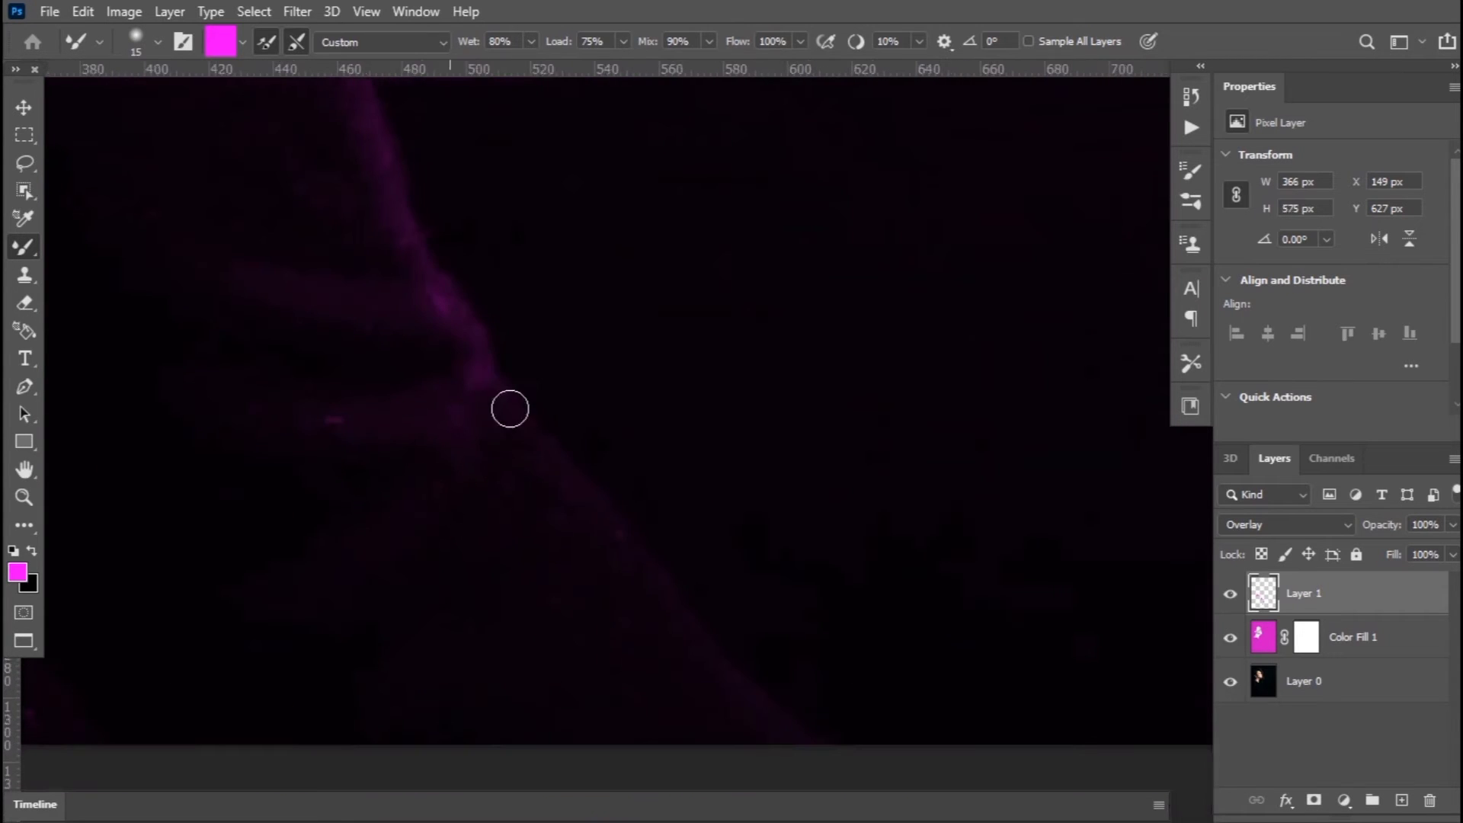
mouse_move(756, 691)
mouse_down()
mouse_move(474, 326)
mouse_move(963, 556)
mouse_move(859, 436)
mouse_up()
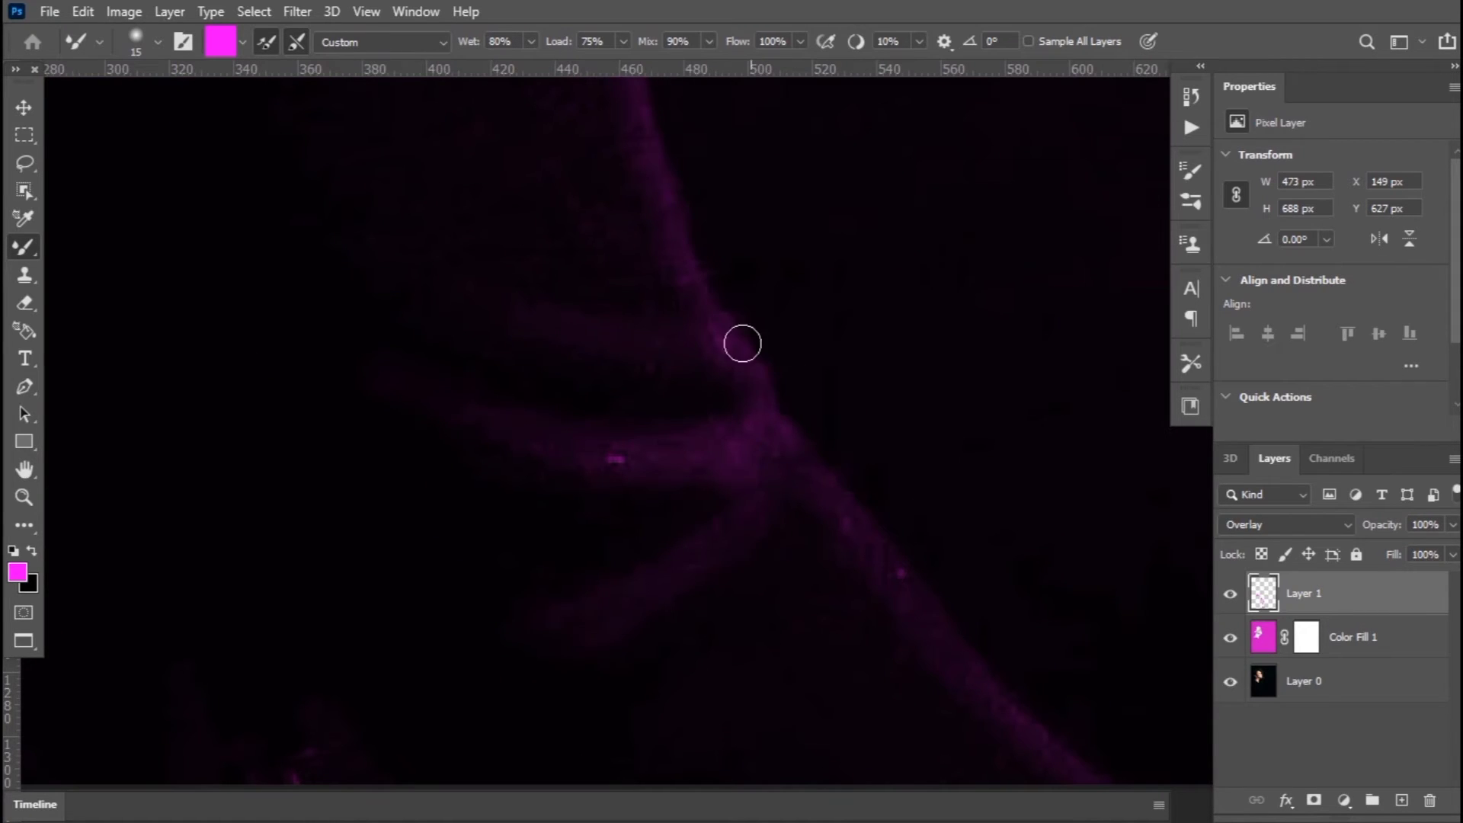
drag(743, 344, 535, 333)
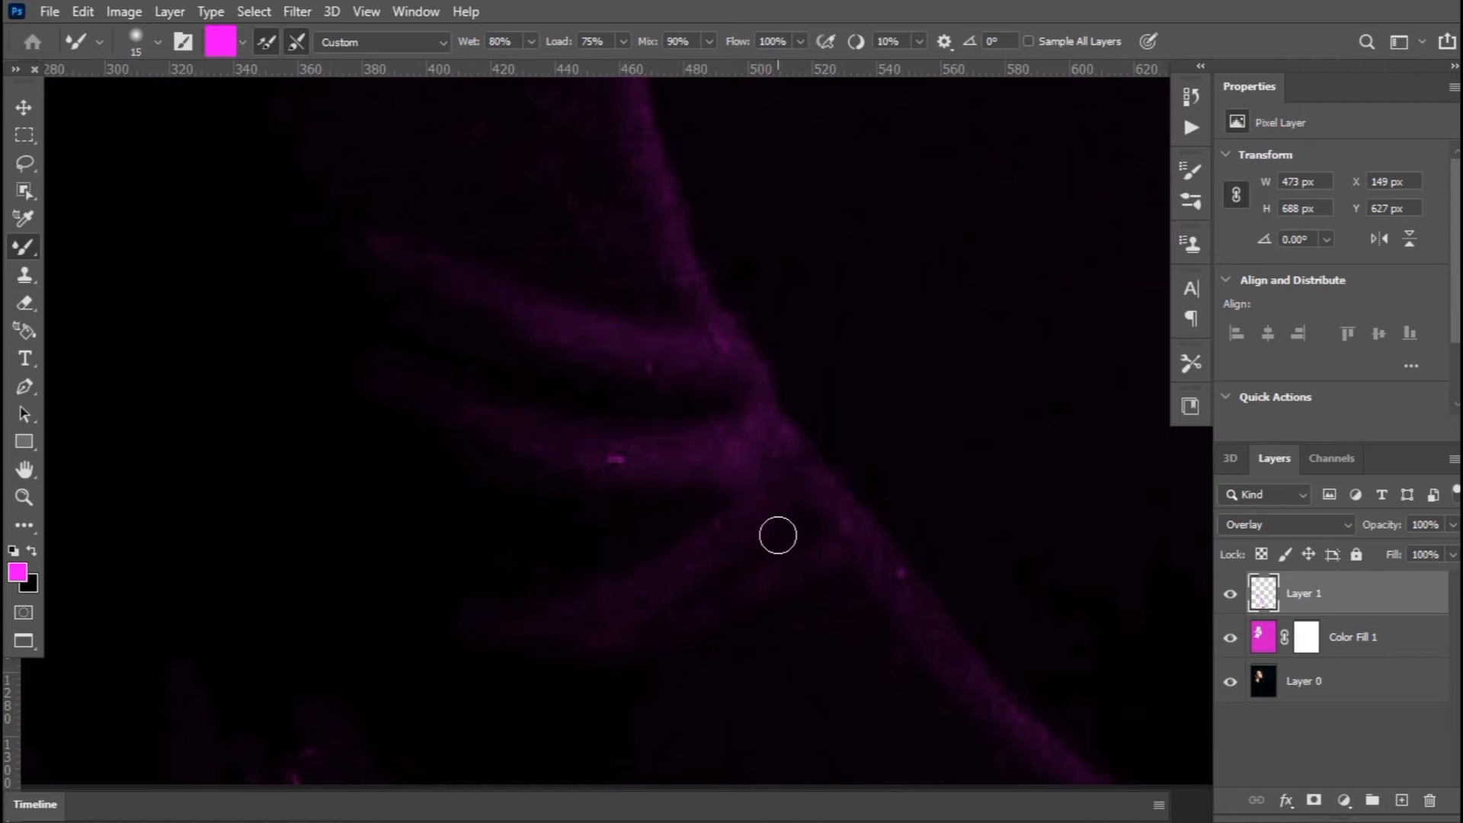
scroll(796, 520, down, 5)
scroll(781, 435, up, 2)
scroll(931, 422, up, 1)
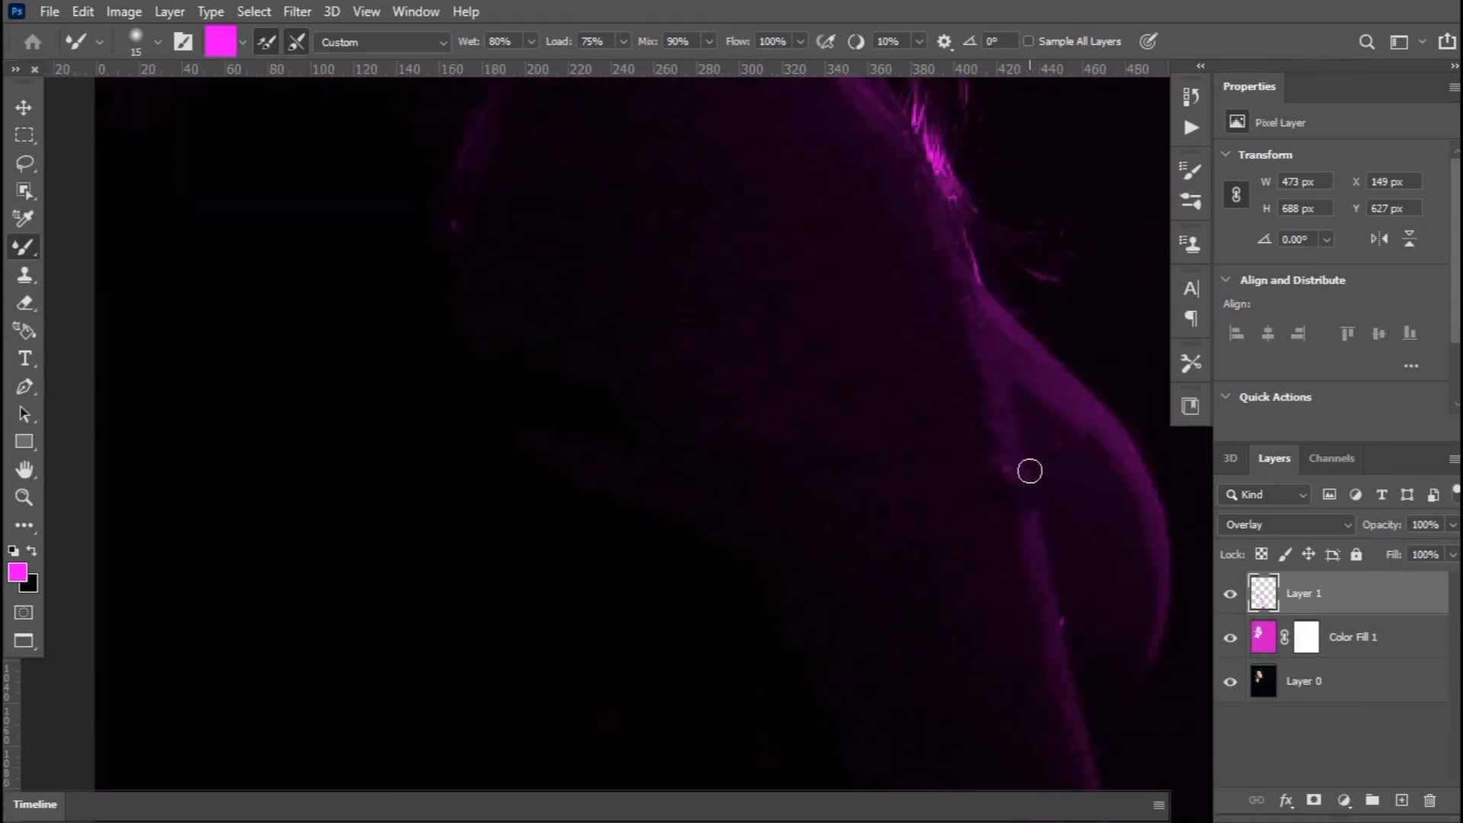
scroll(1028, 468, up, 2)
key(ctrl+z)
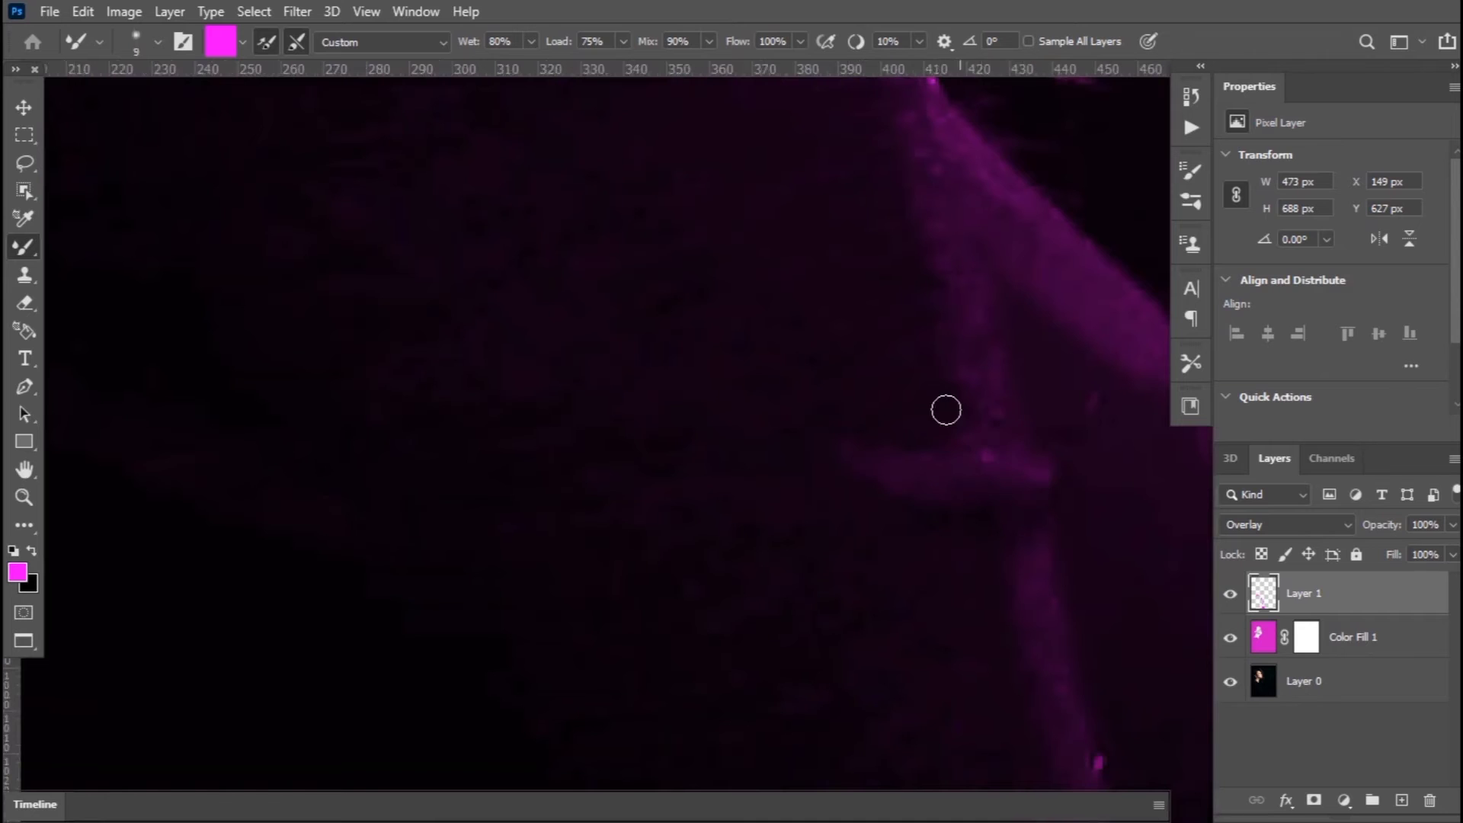
scroll(946, 410, down, 2)
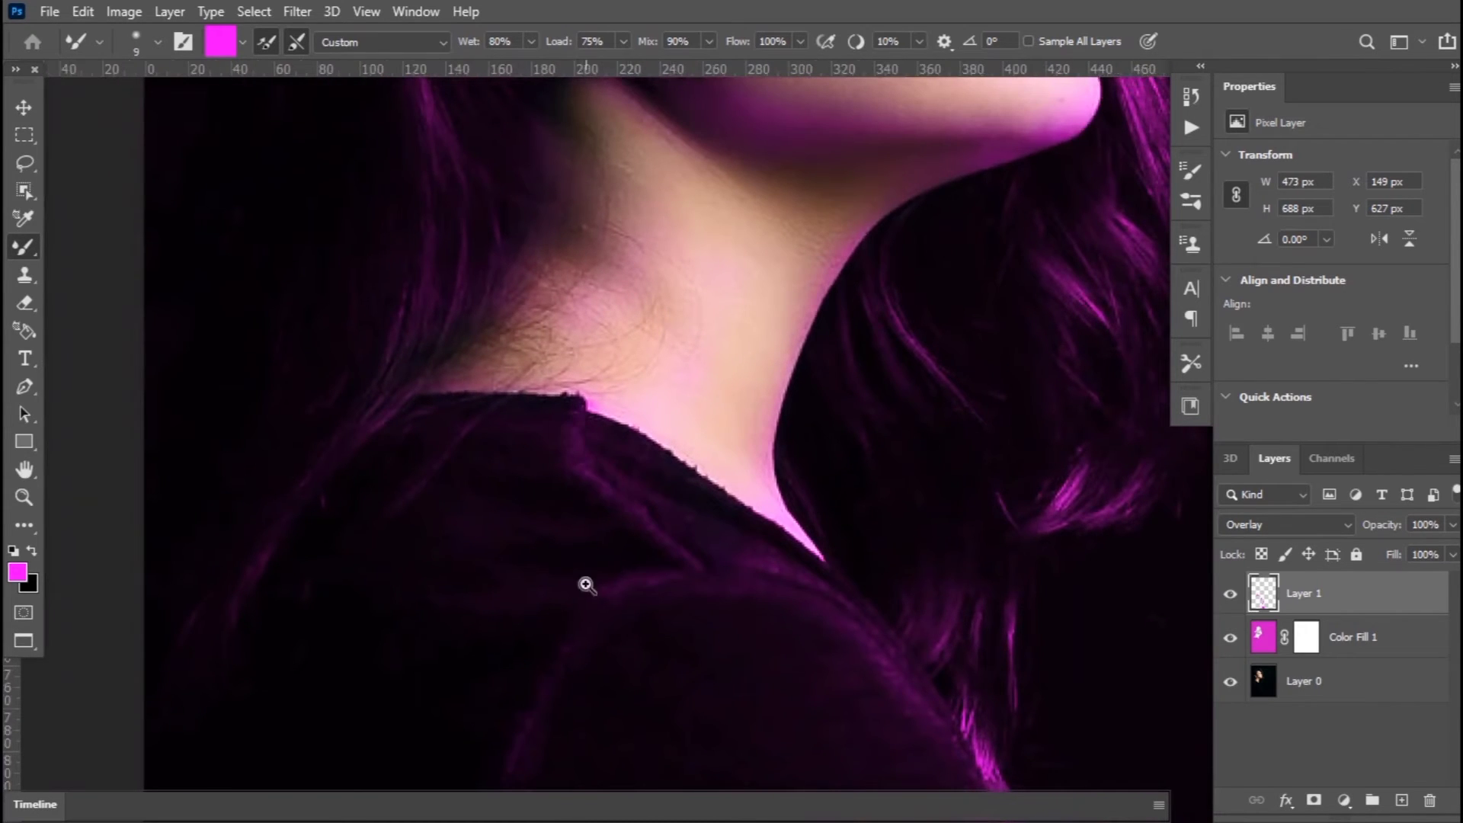
click(586, 585)
key(bracketright)
key(bracketright)
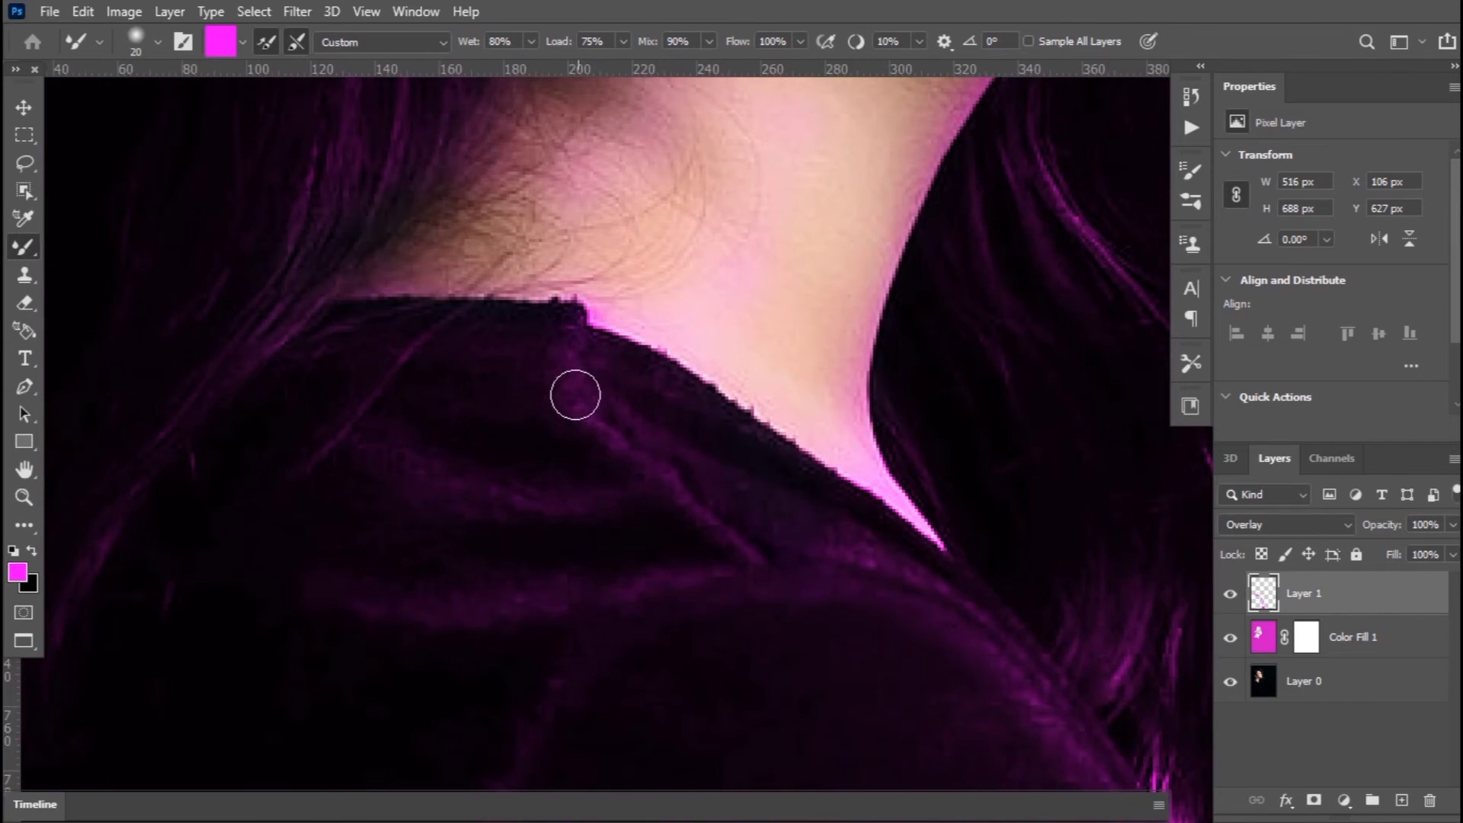
scroll(671, 450, down, 3)
scroll(763, 487, down, 2)
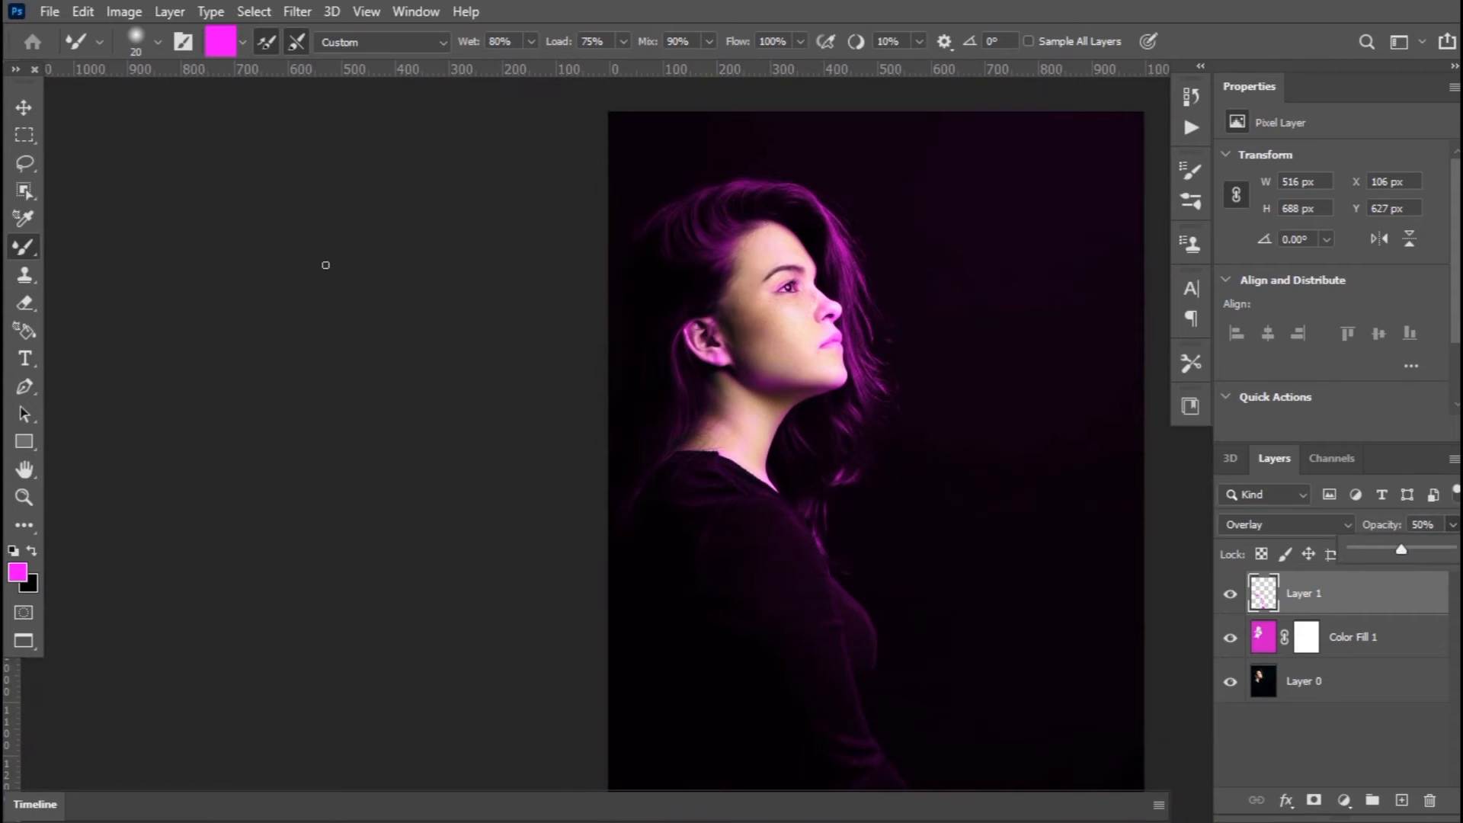
scroll(741, 397, up, 3)
scroll(724, 382, up, 3)
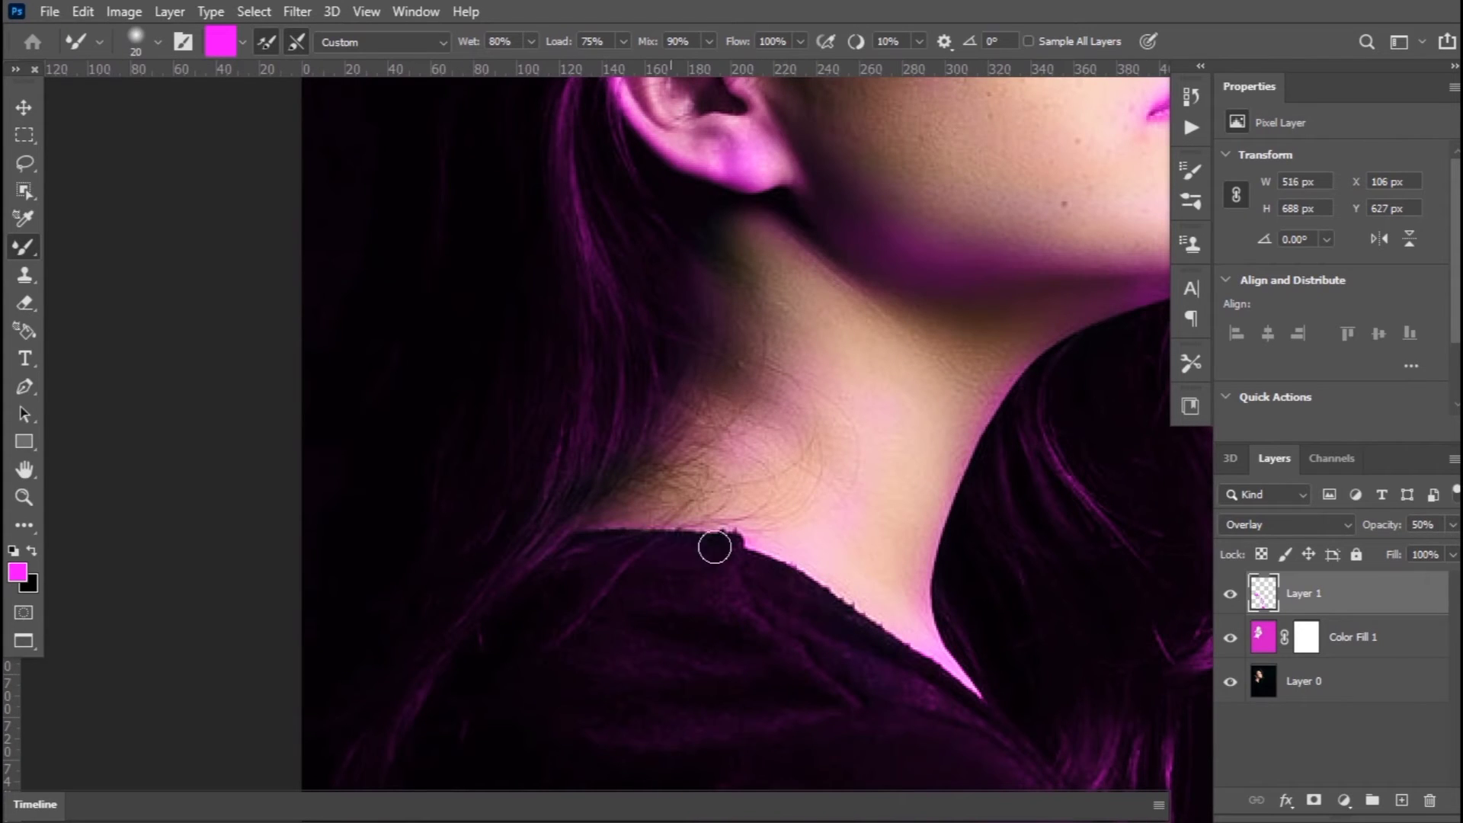
scroll(945, 555, down, 5)
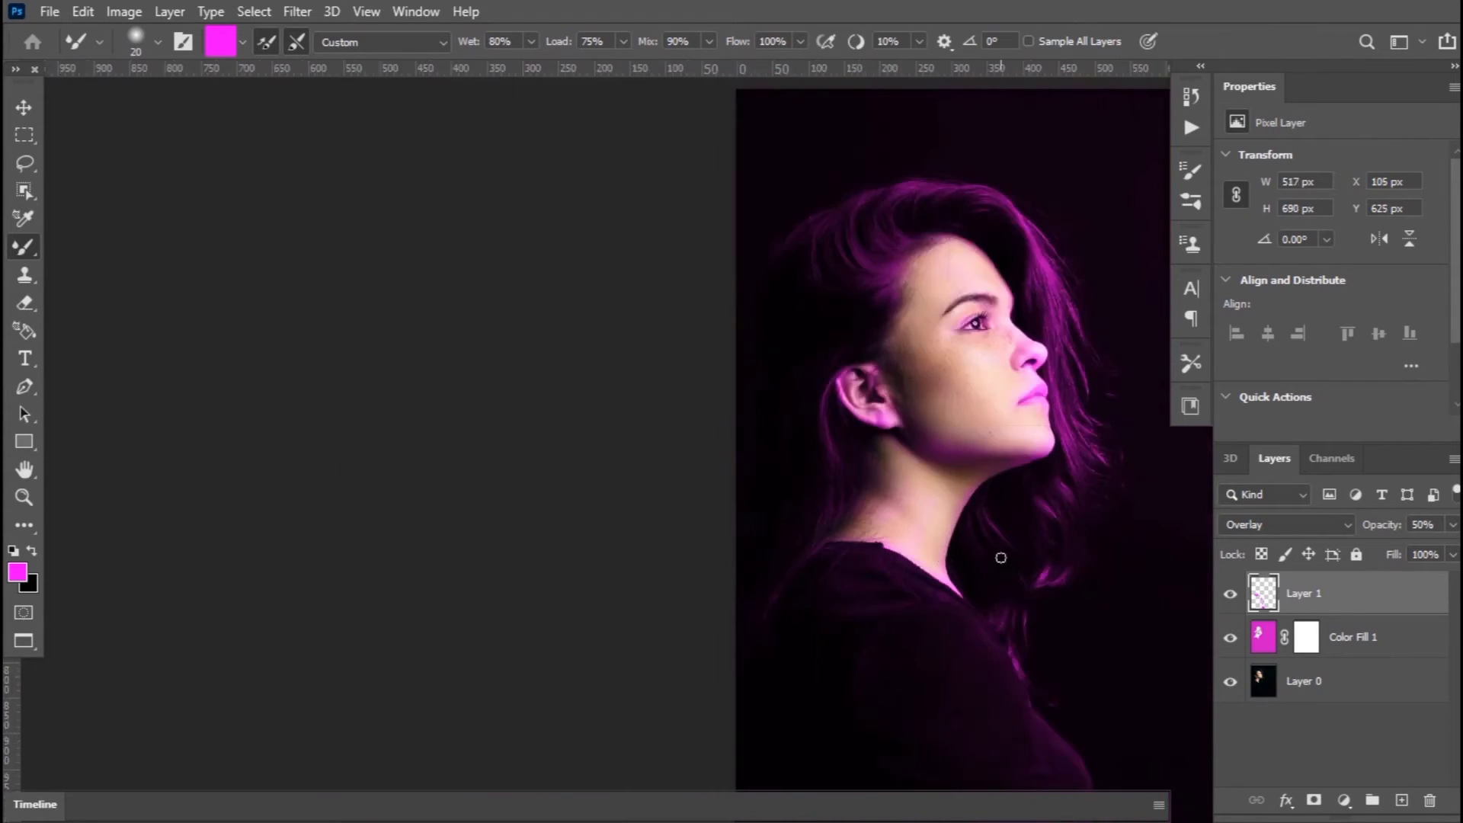
scroll(925, 435, down, 2)
scroll(927, 378, up, 4)
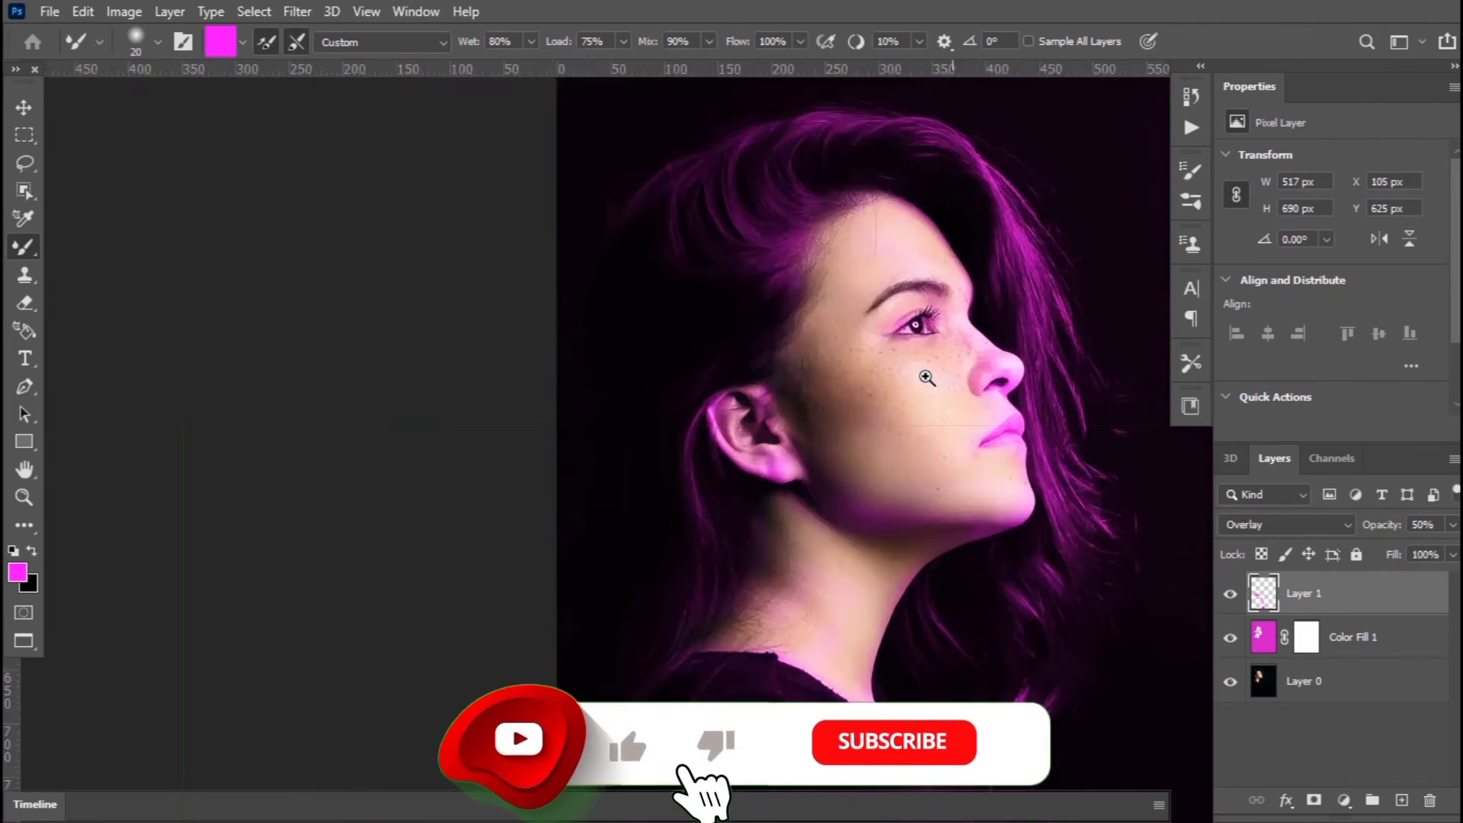
scroll(927, 378, up, 4)
key(e)
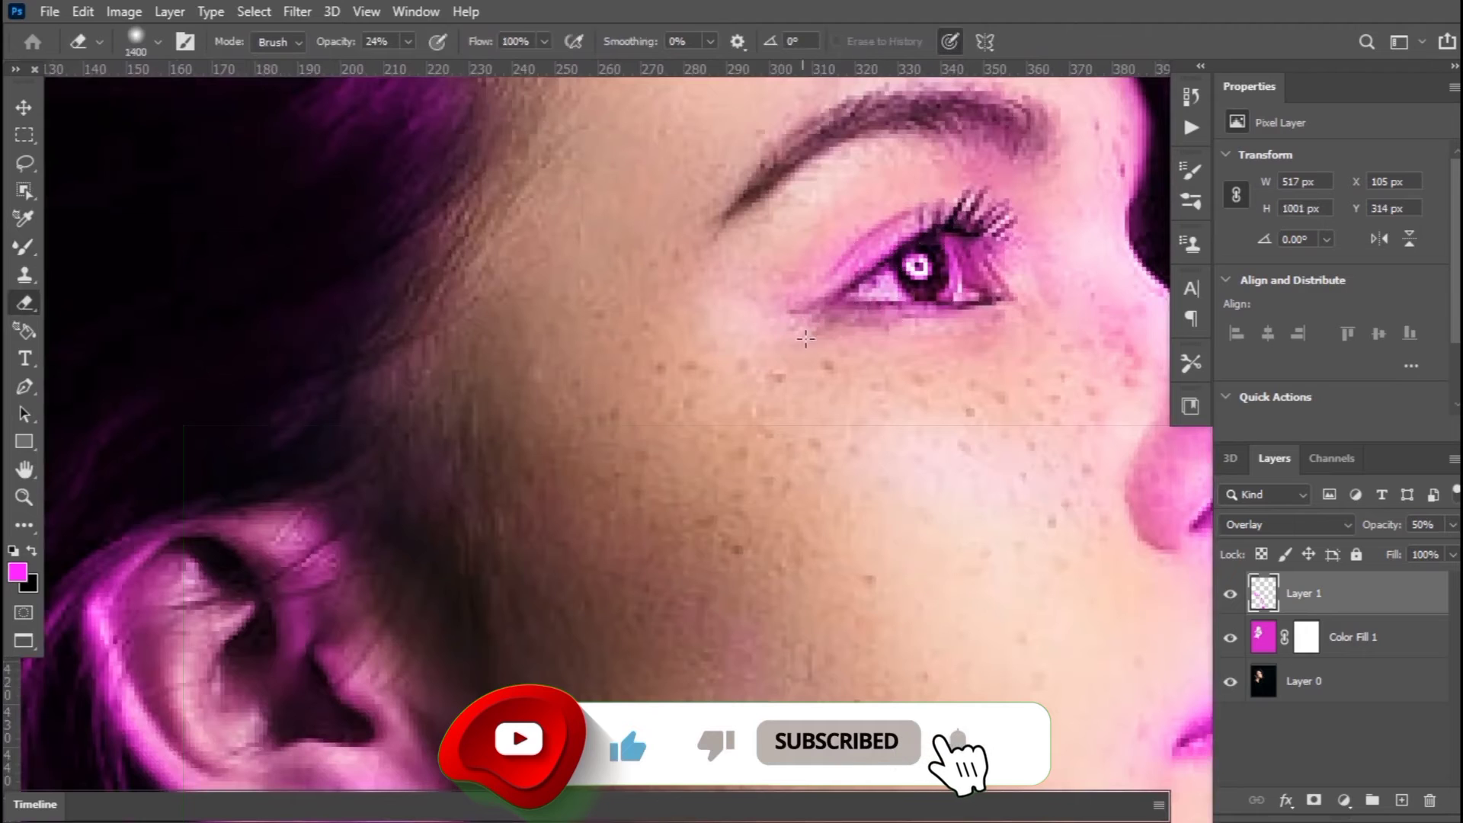
key(r)
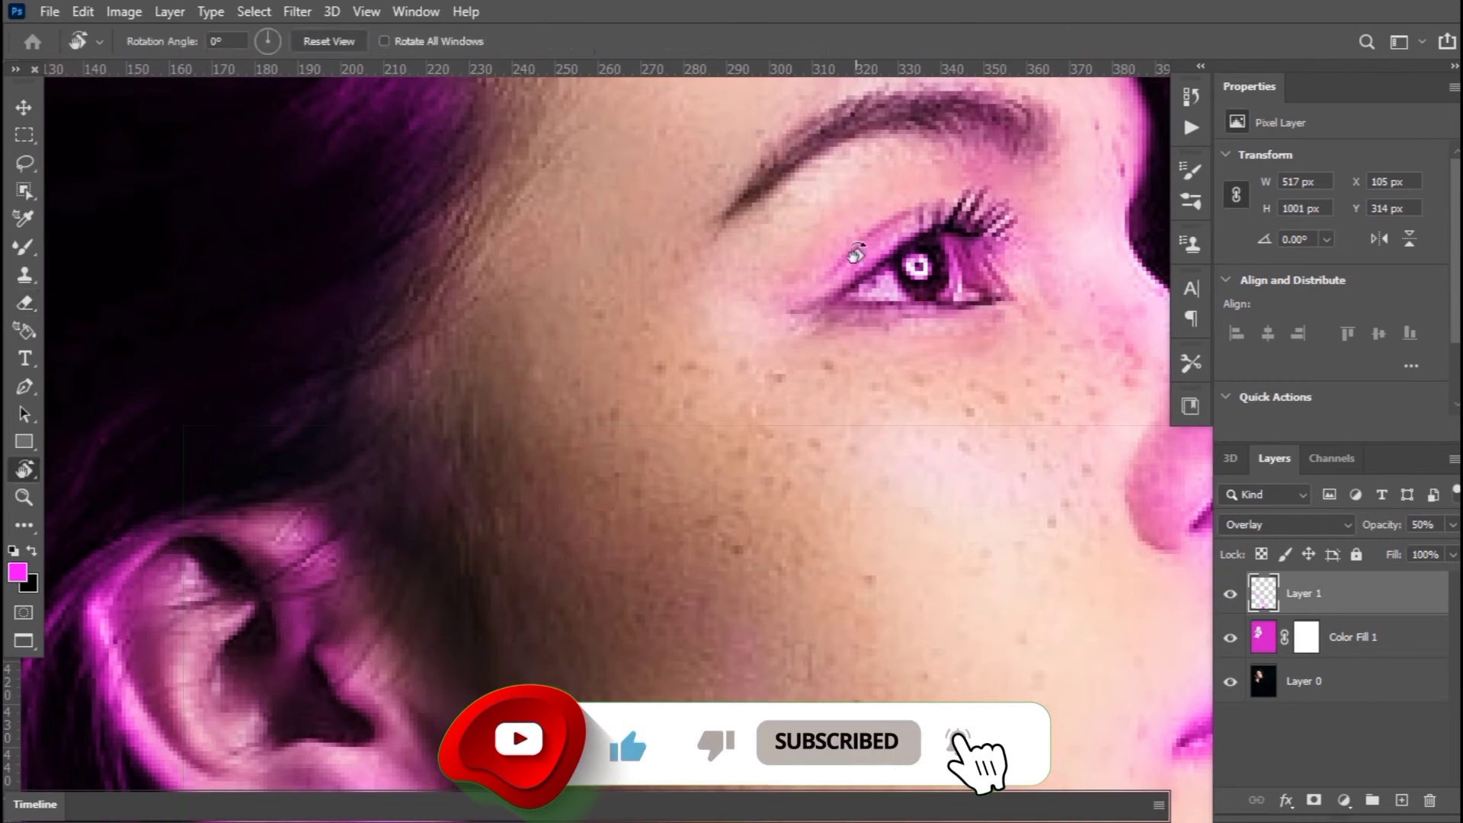
key(e)
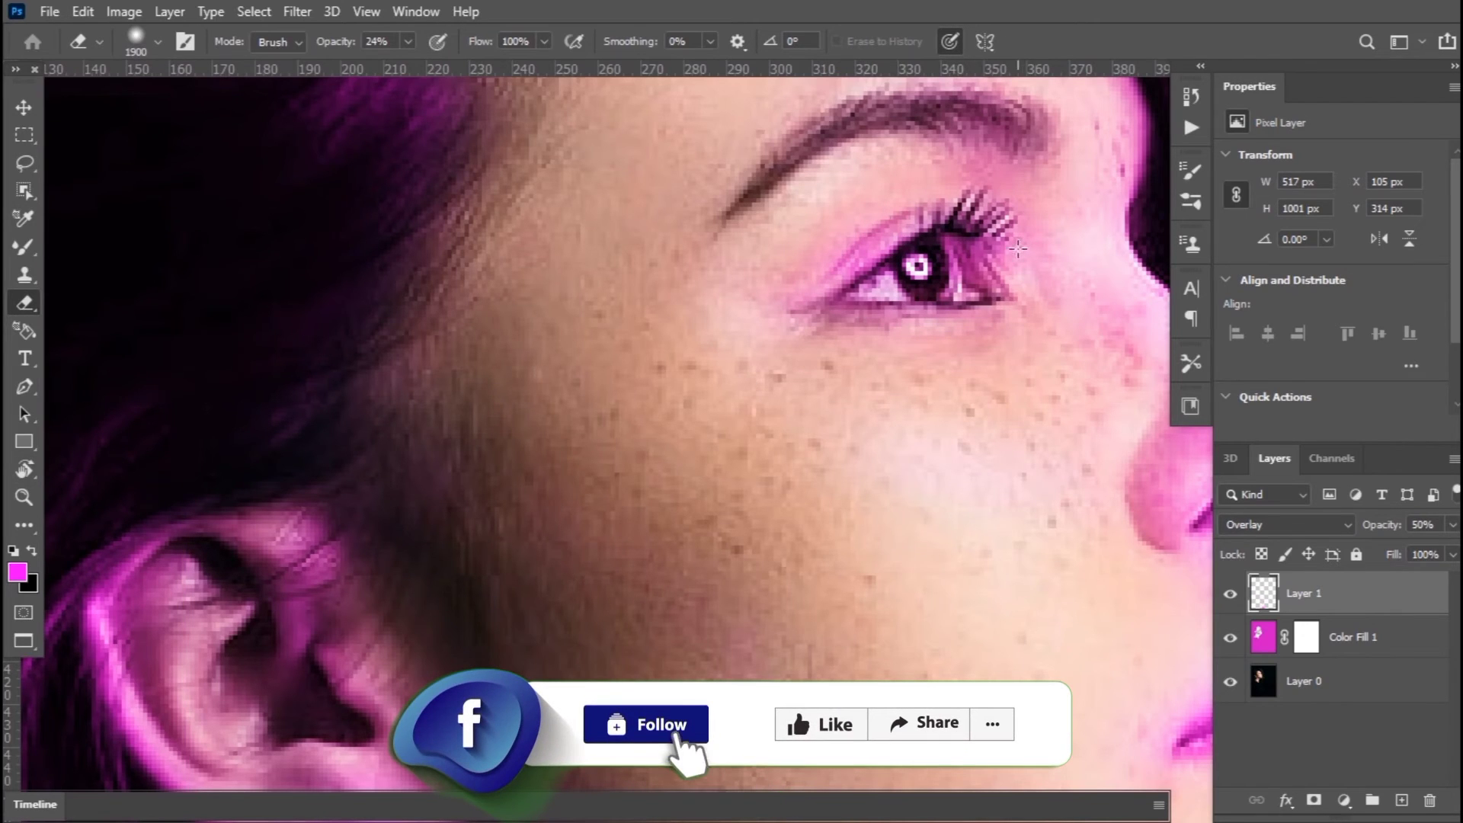
key(alt+bracketleft)
key(ctrl+2)
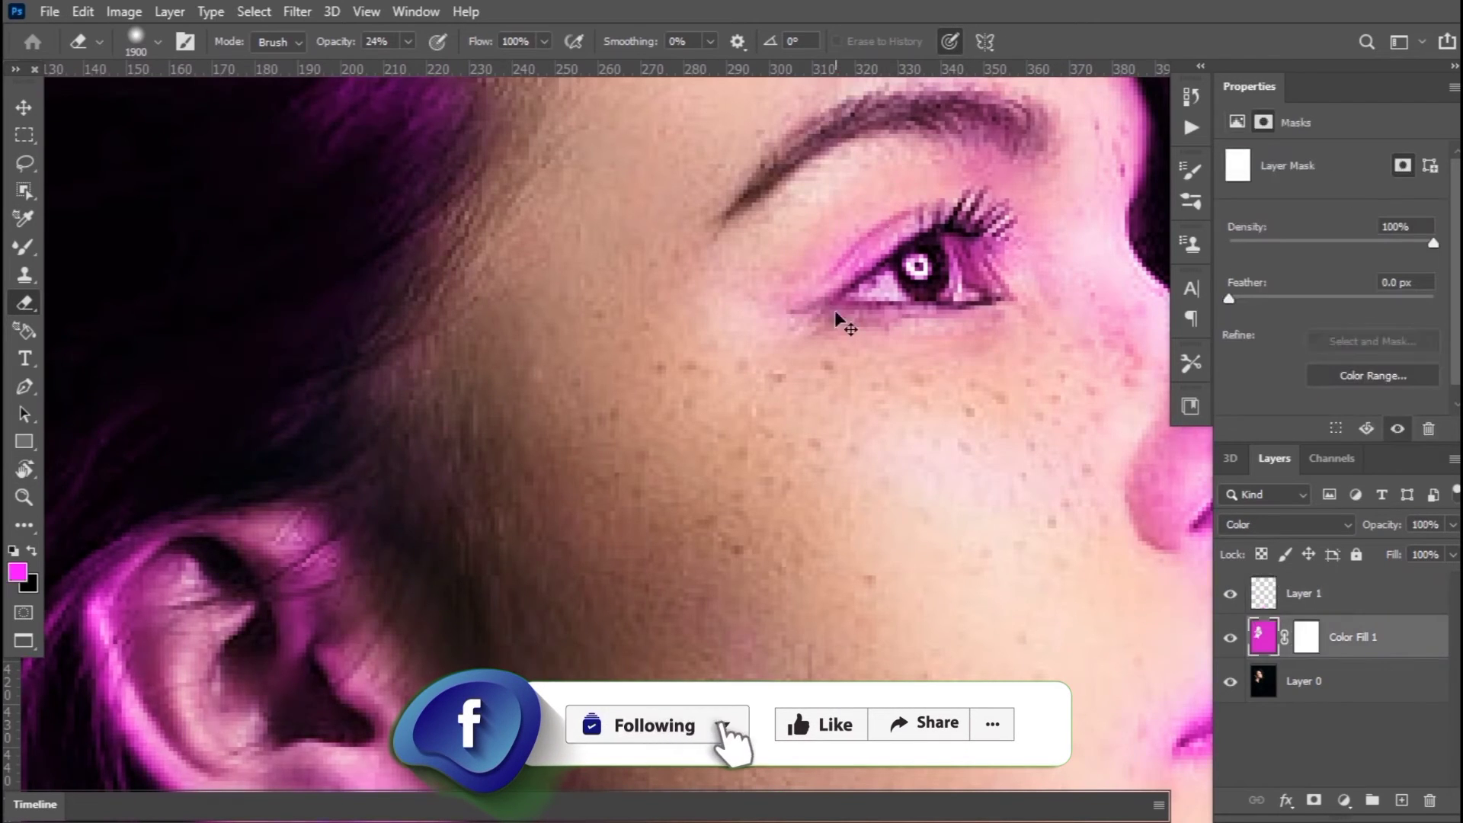
key(bracketleft)
key(bracketleft)
key(bracketleft)
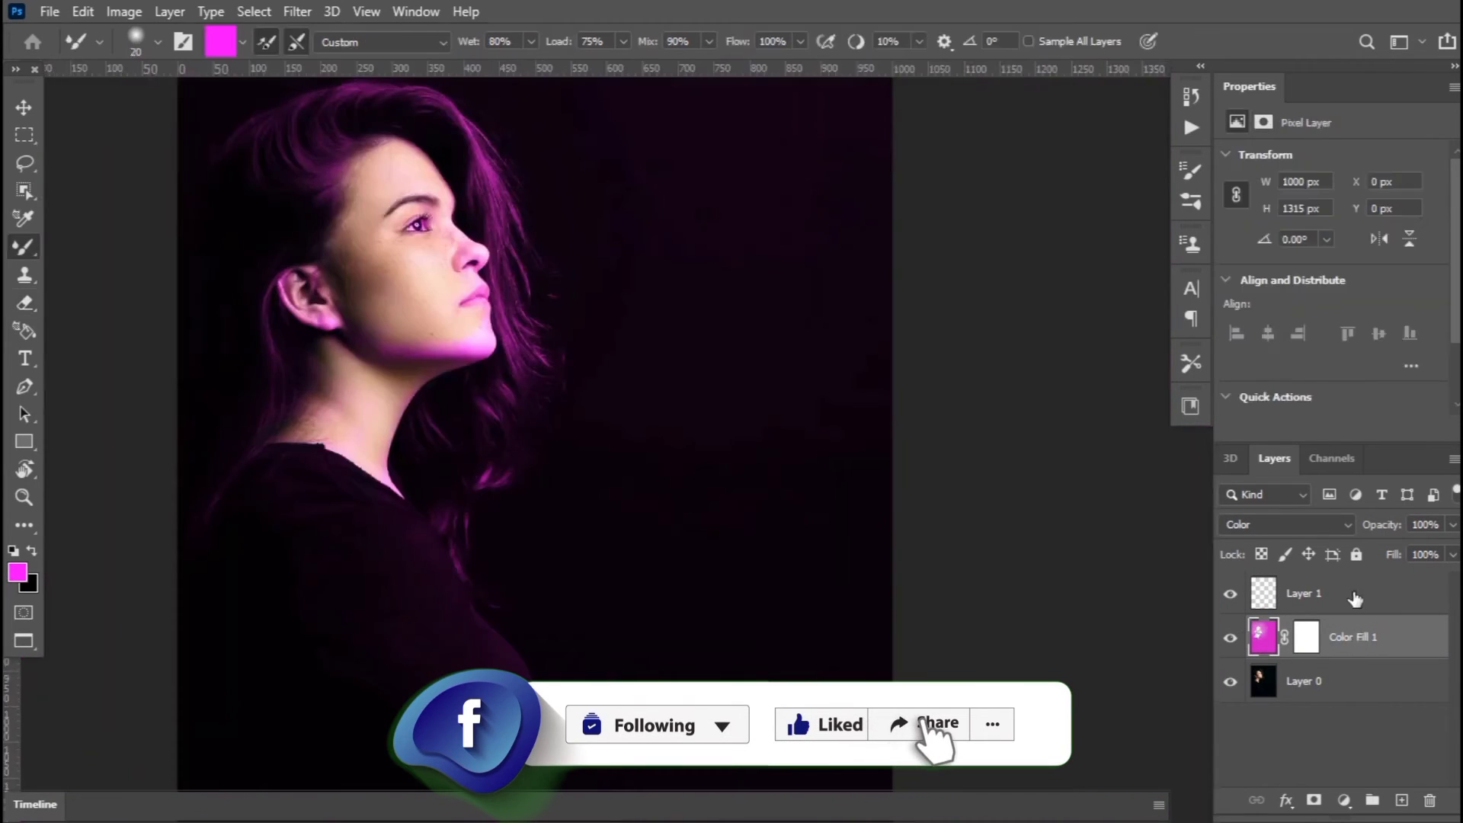
- Raise Layer 1's opacity from 50% to 100%, keeping Fill at 100%
click(1355, 598)
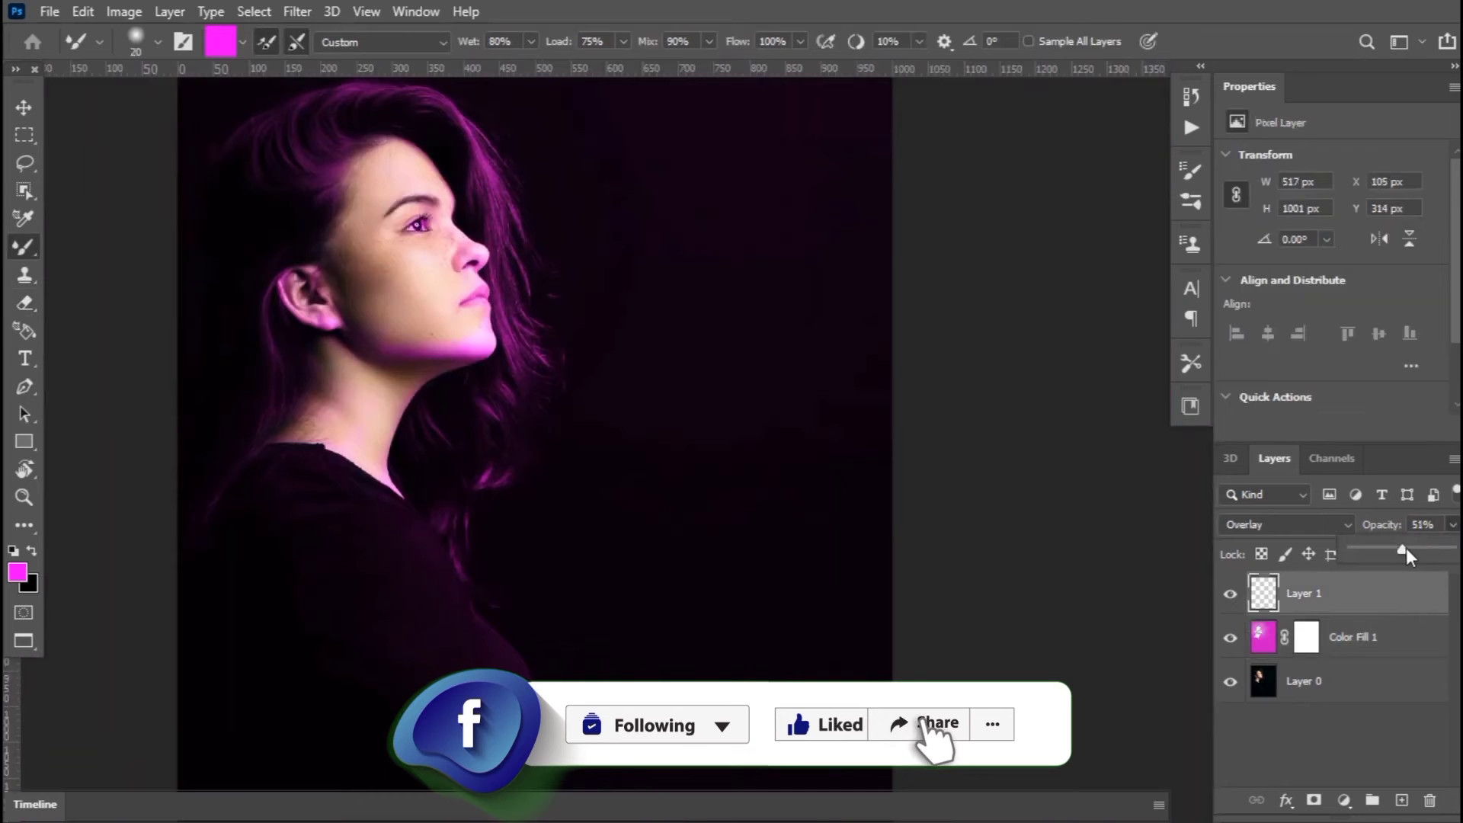
drag(1406, 549, 1451, 549)
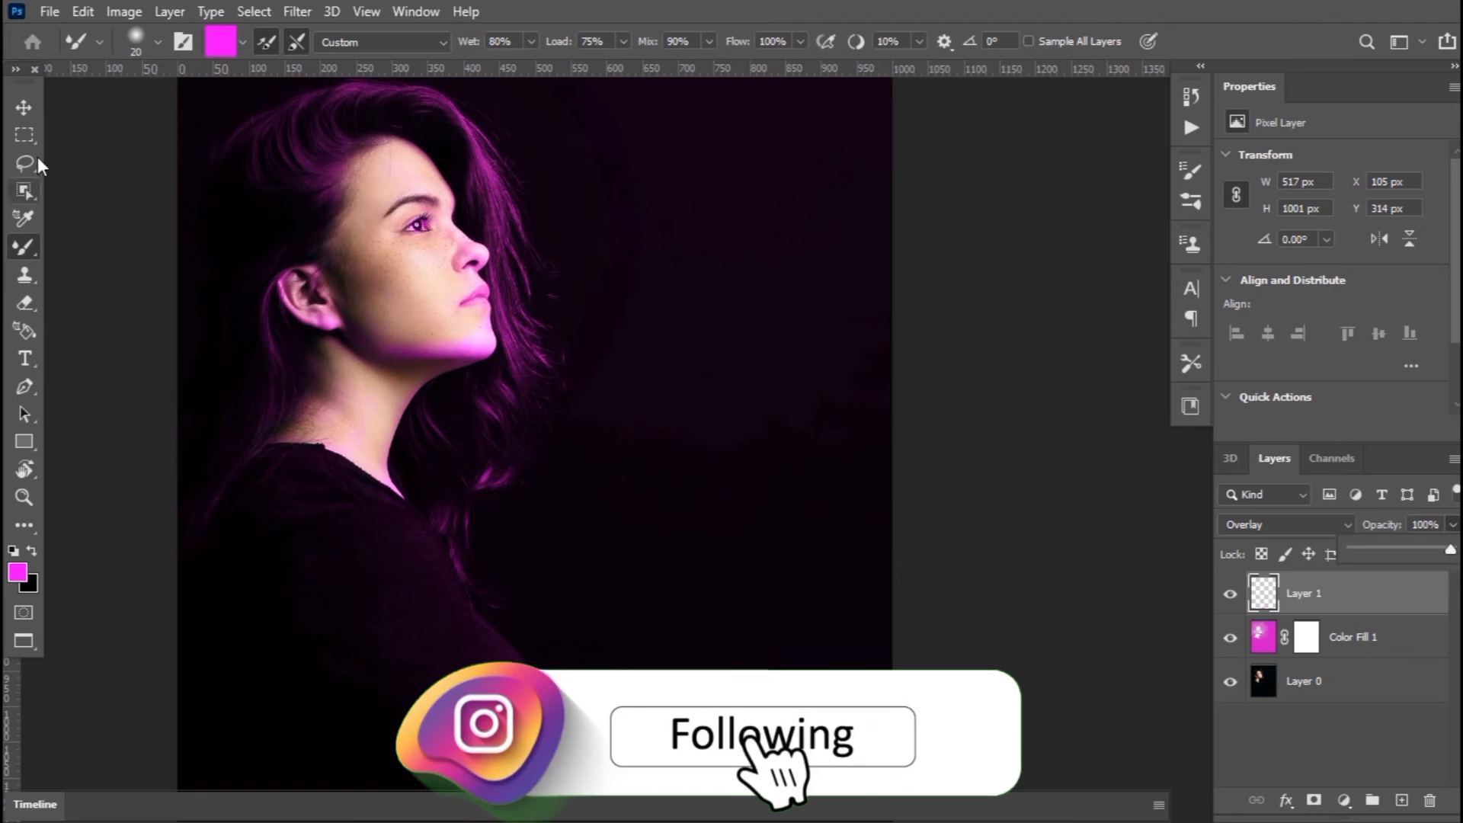
click(23, 106)
click(680, 549)
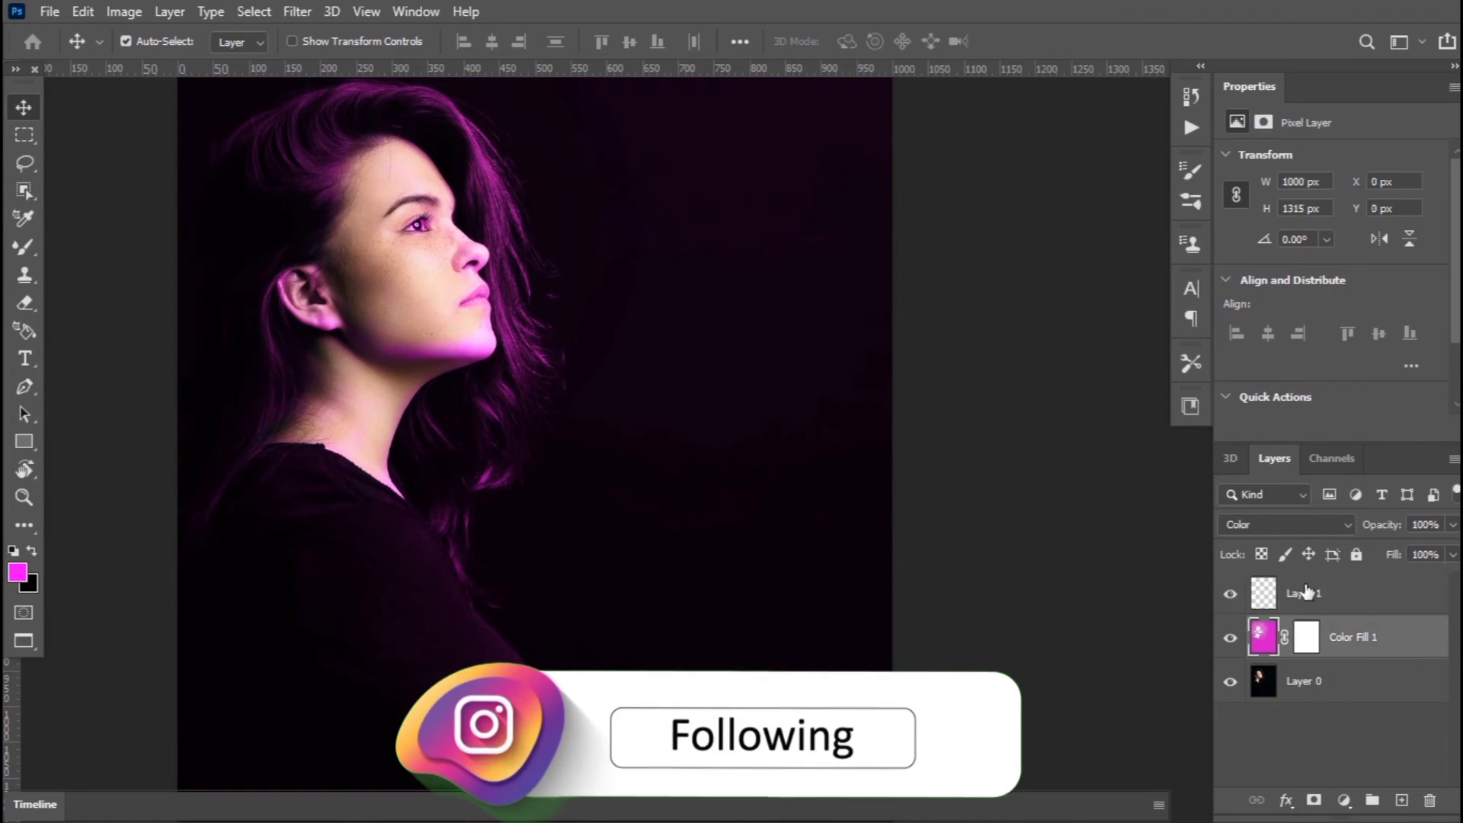
click(1410, 587)
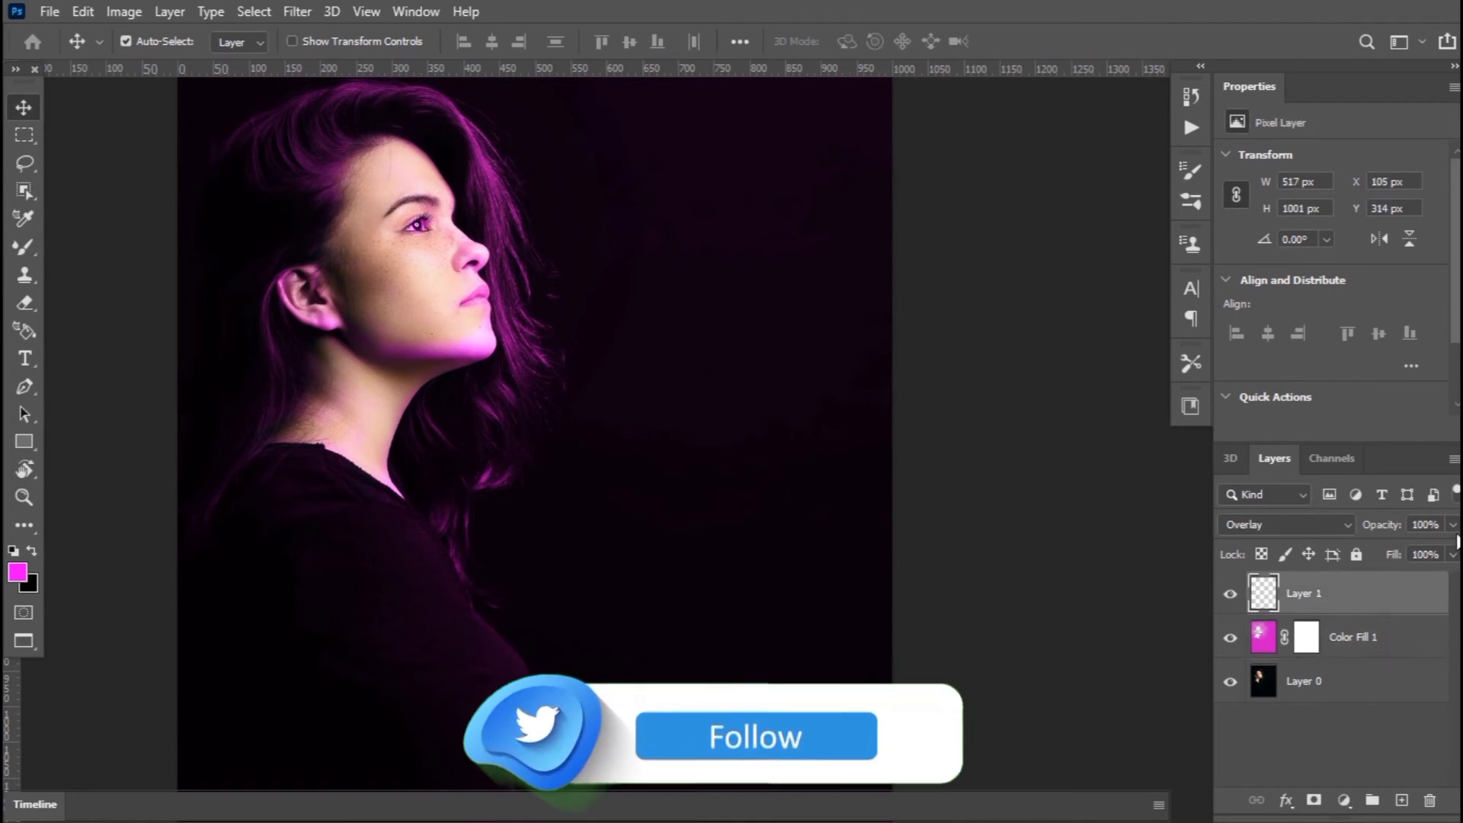
click(1395, 634)
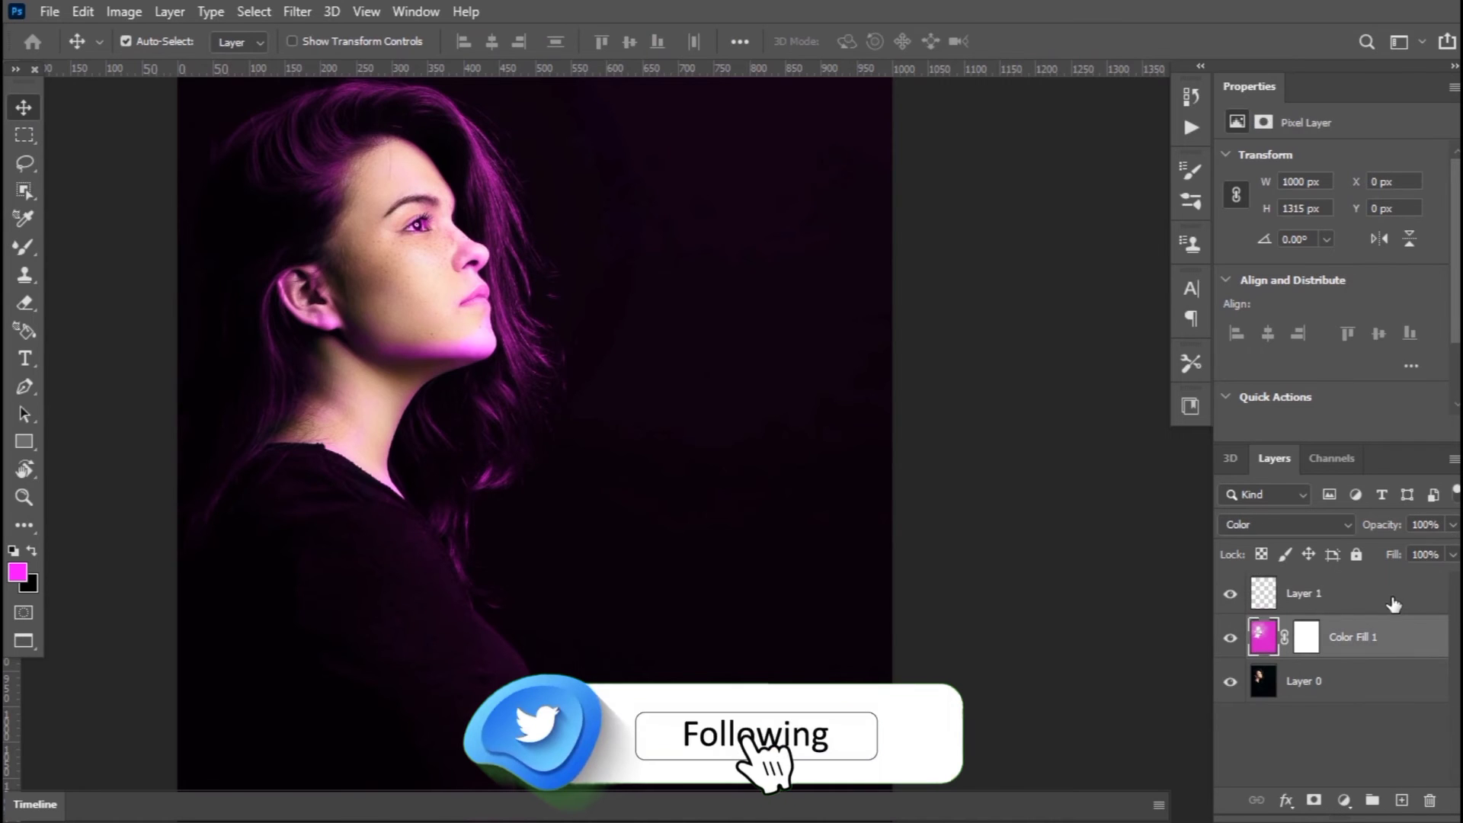
click(1403, 599)
click(1452, 554)
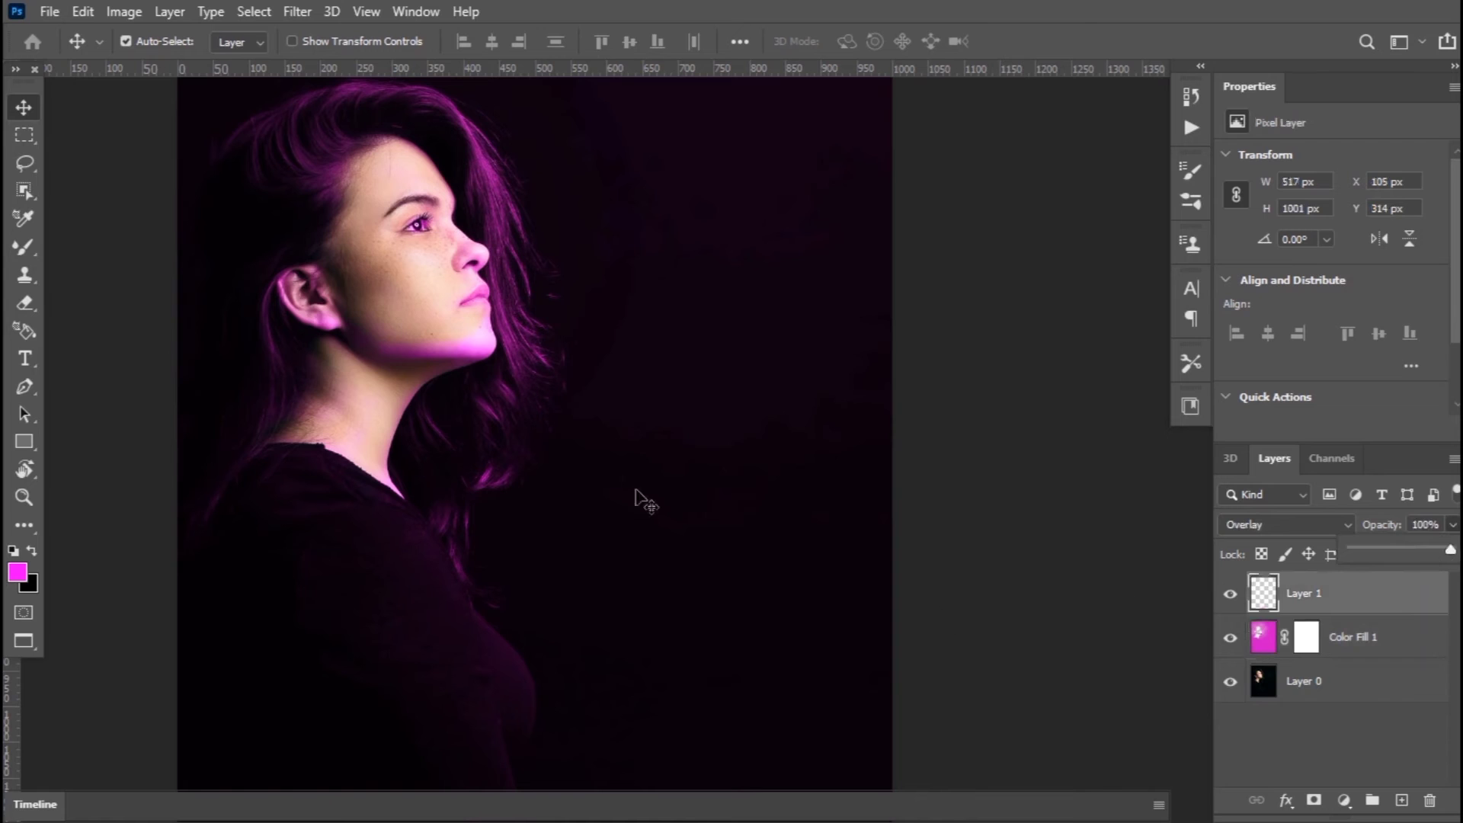
click(21, 115)
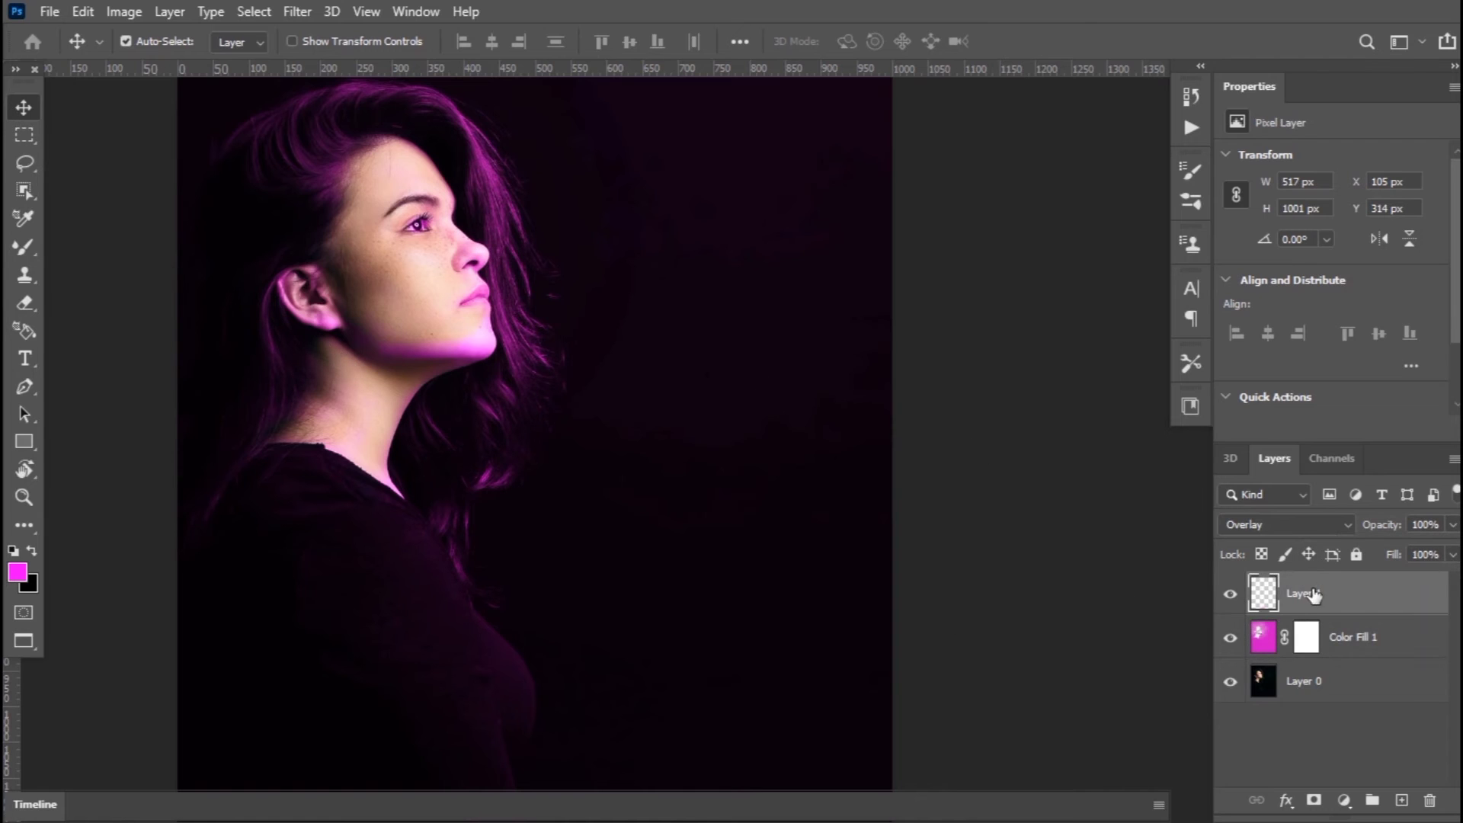
click(1287, 525)
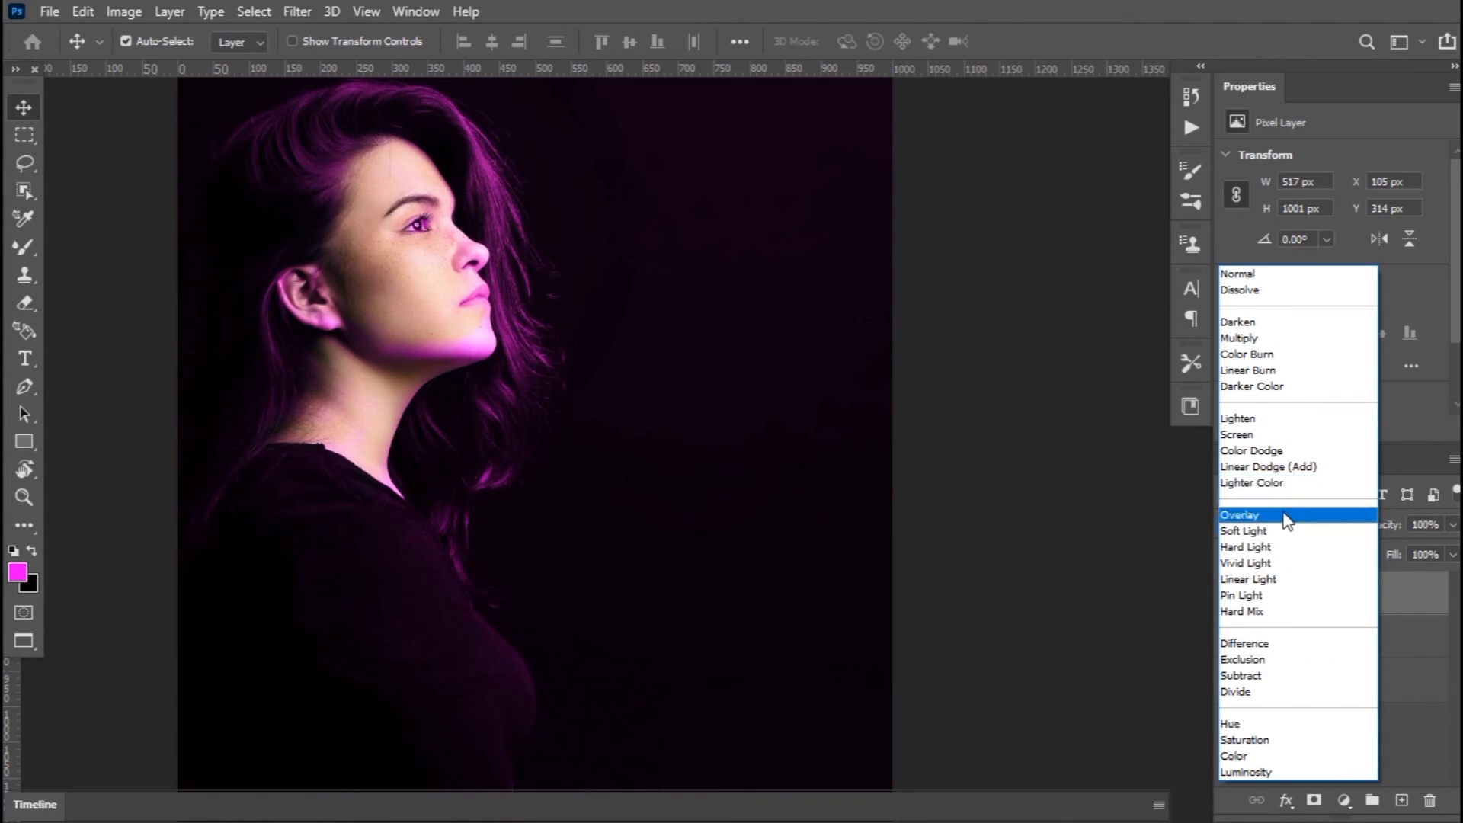
- Switch Layer 1 from Overlay to Soft Light and toggle its visibility to compare
click(1286, 517)
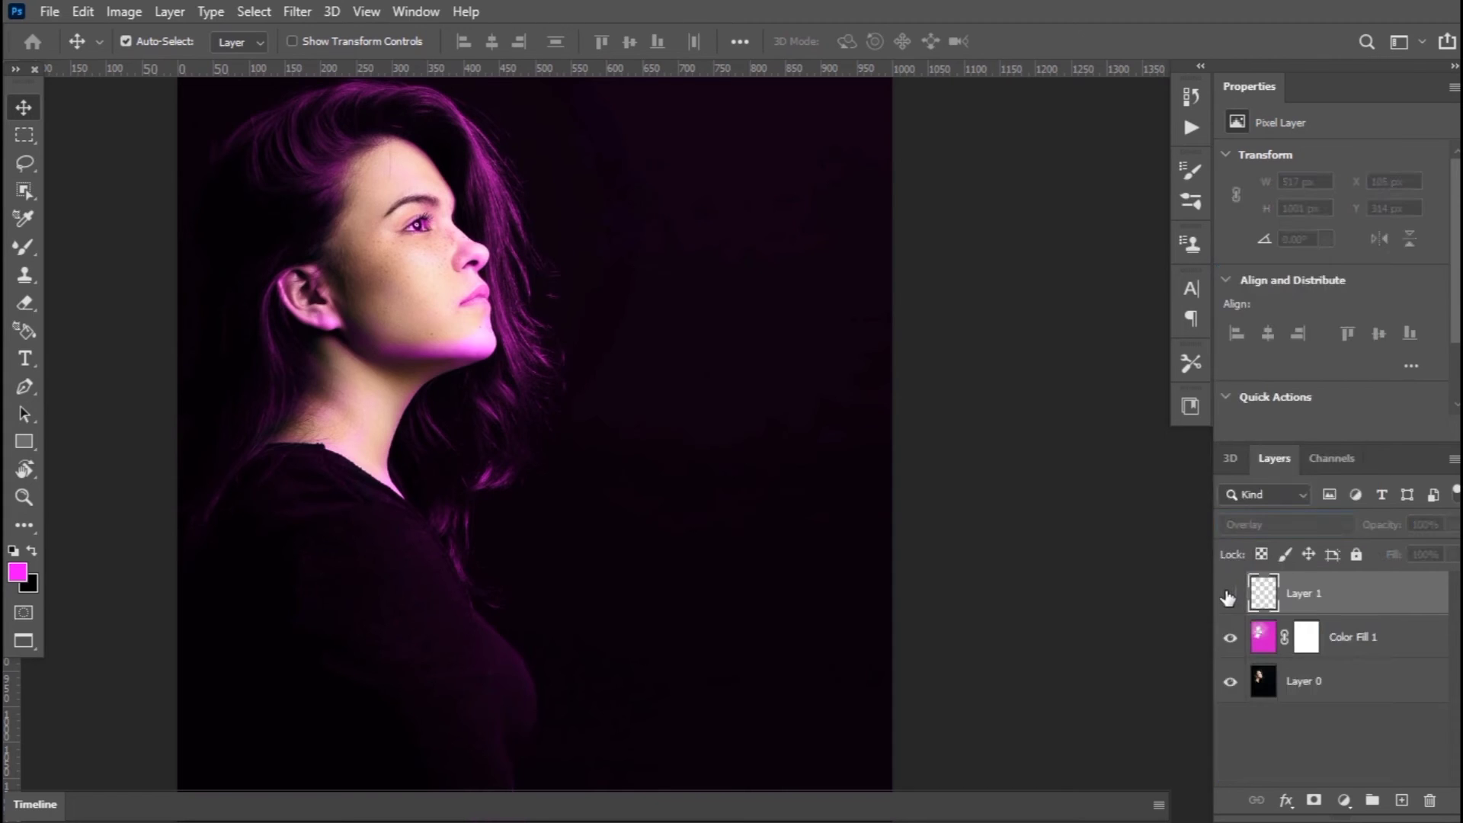
click(1229, 595)
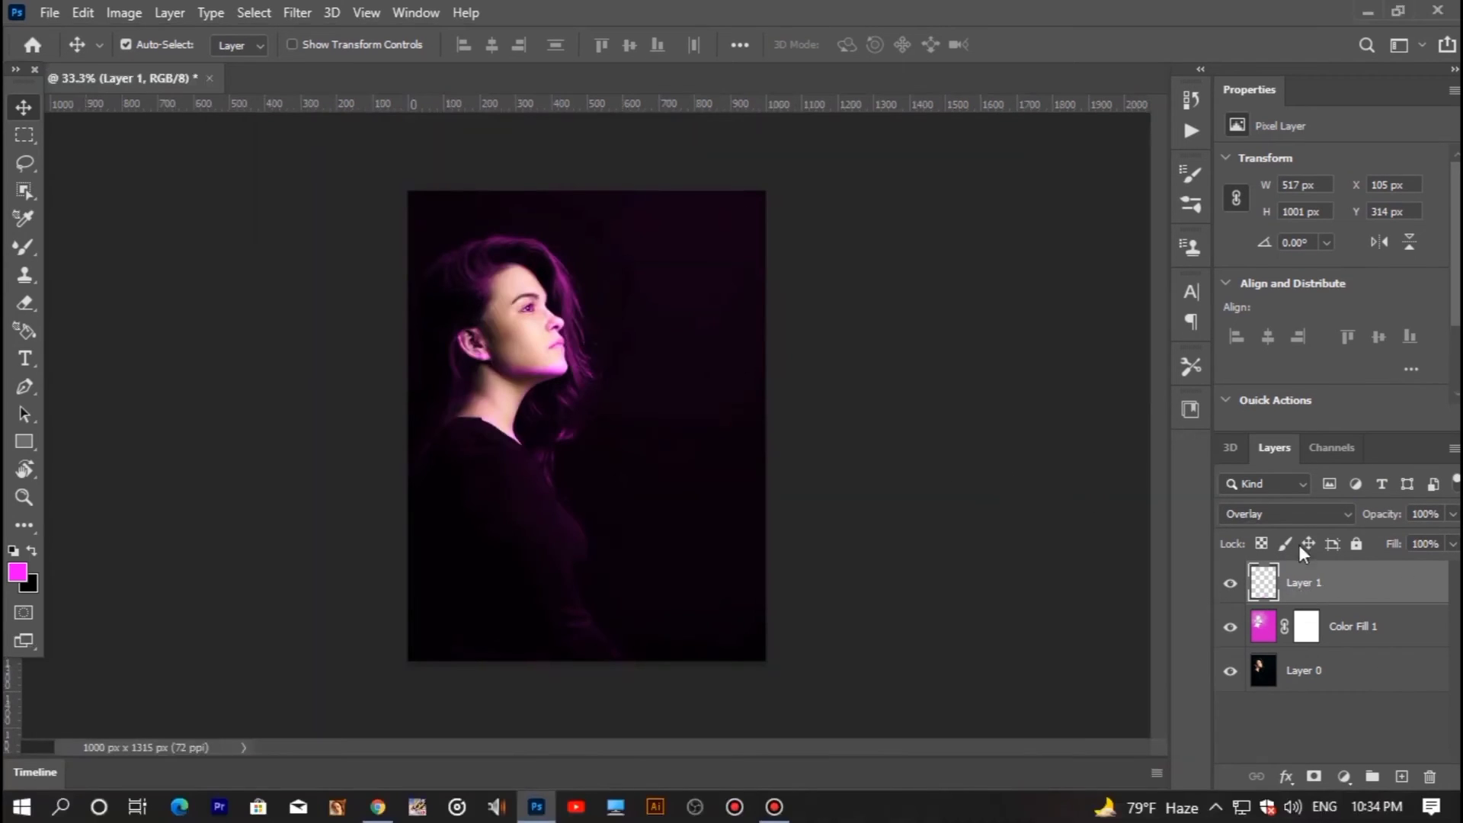
click(1287, 512)
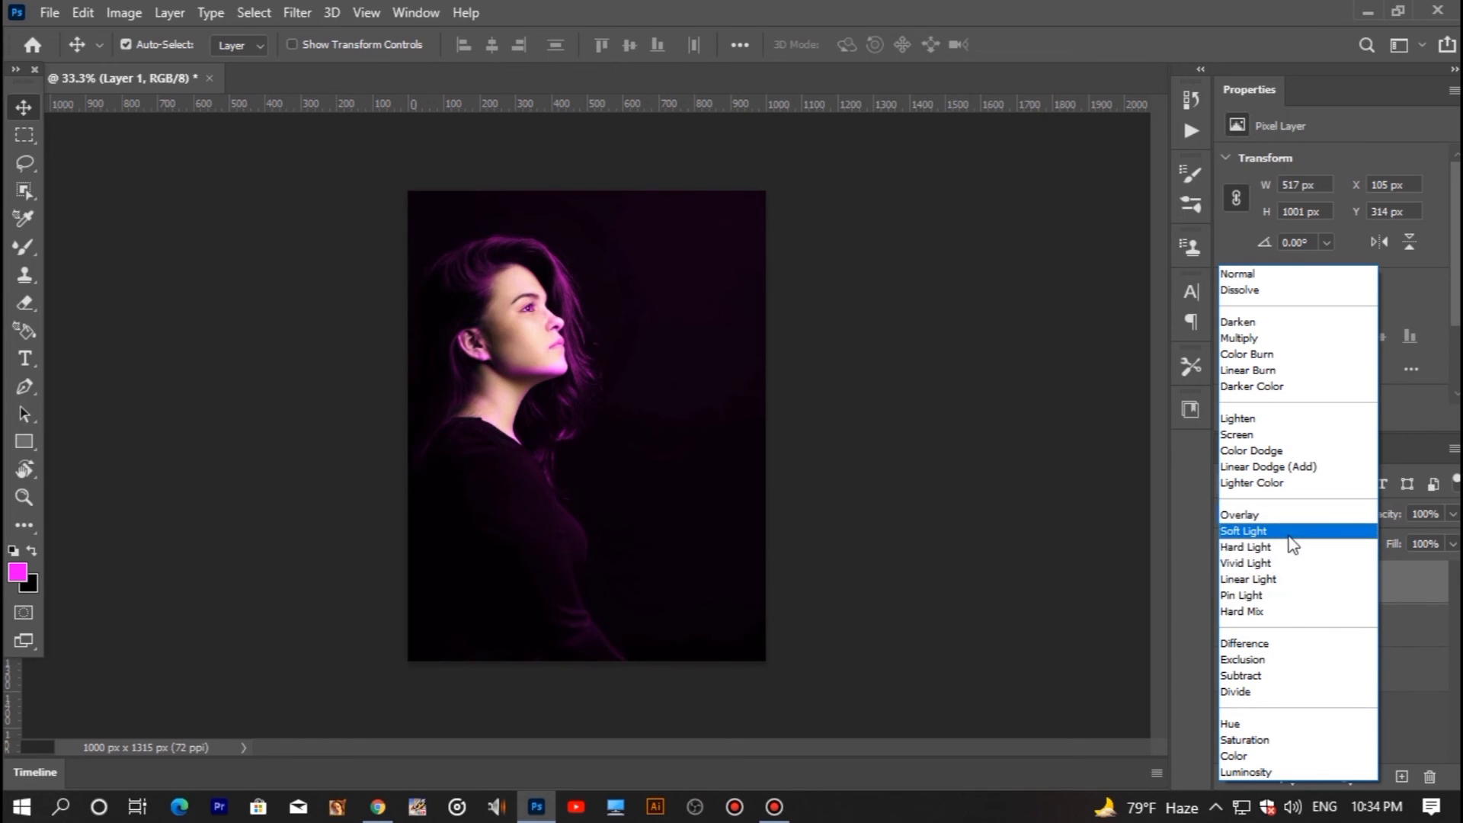
click(1294, 534)
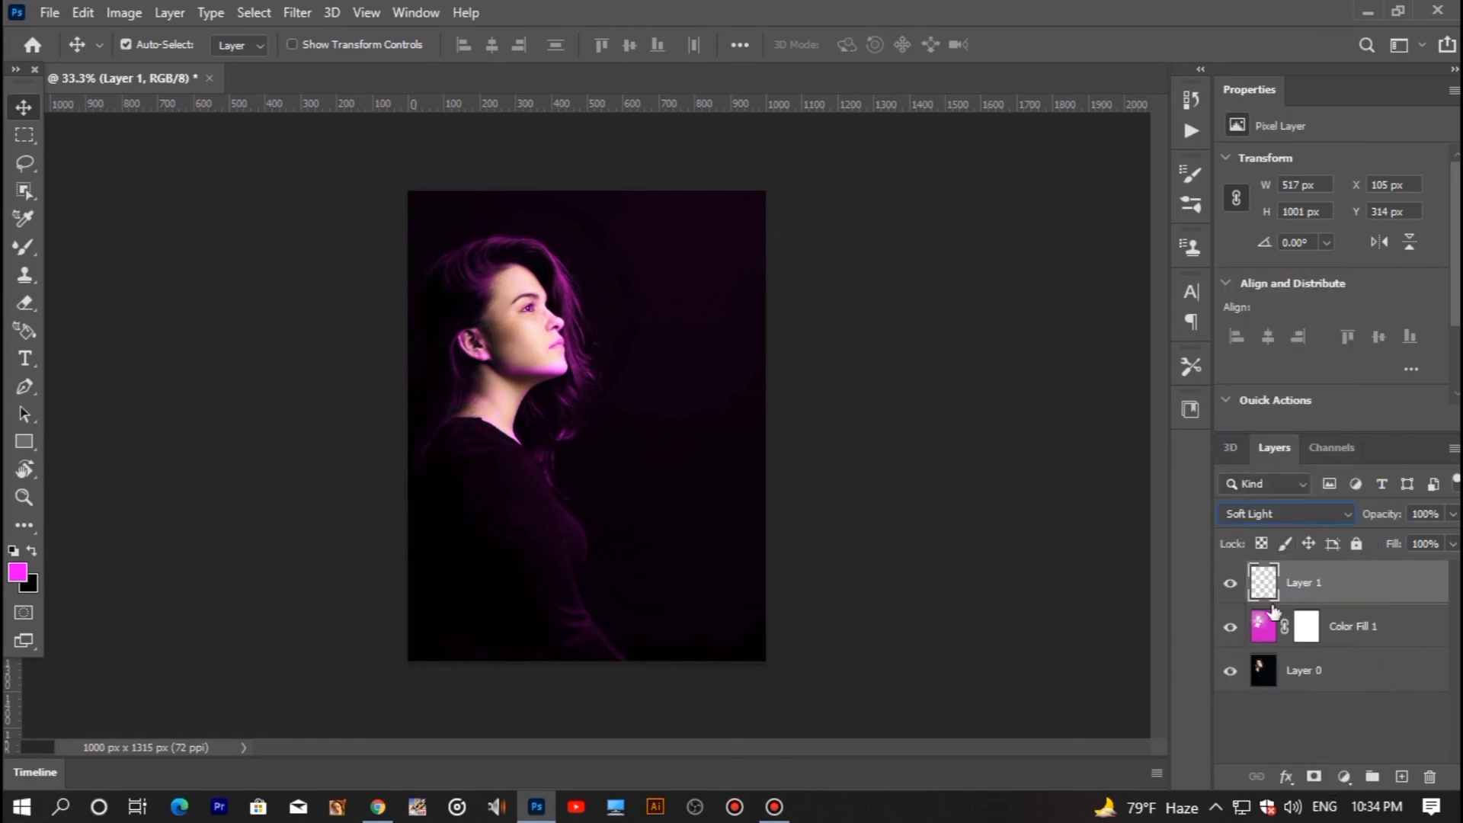
click(1232, 584)
click(1233, 585)
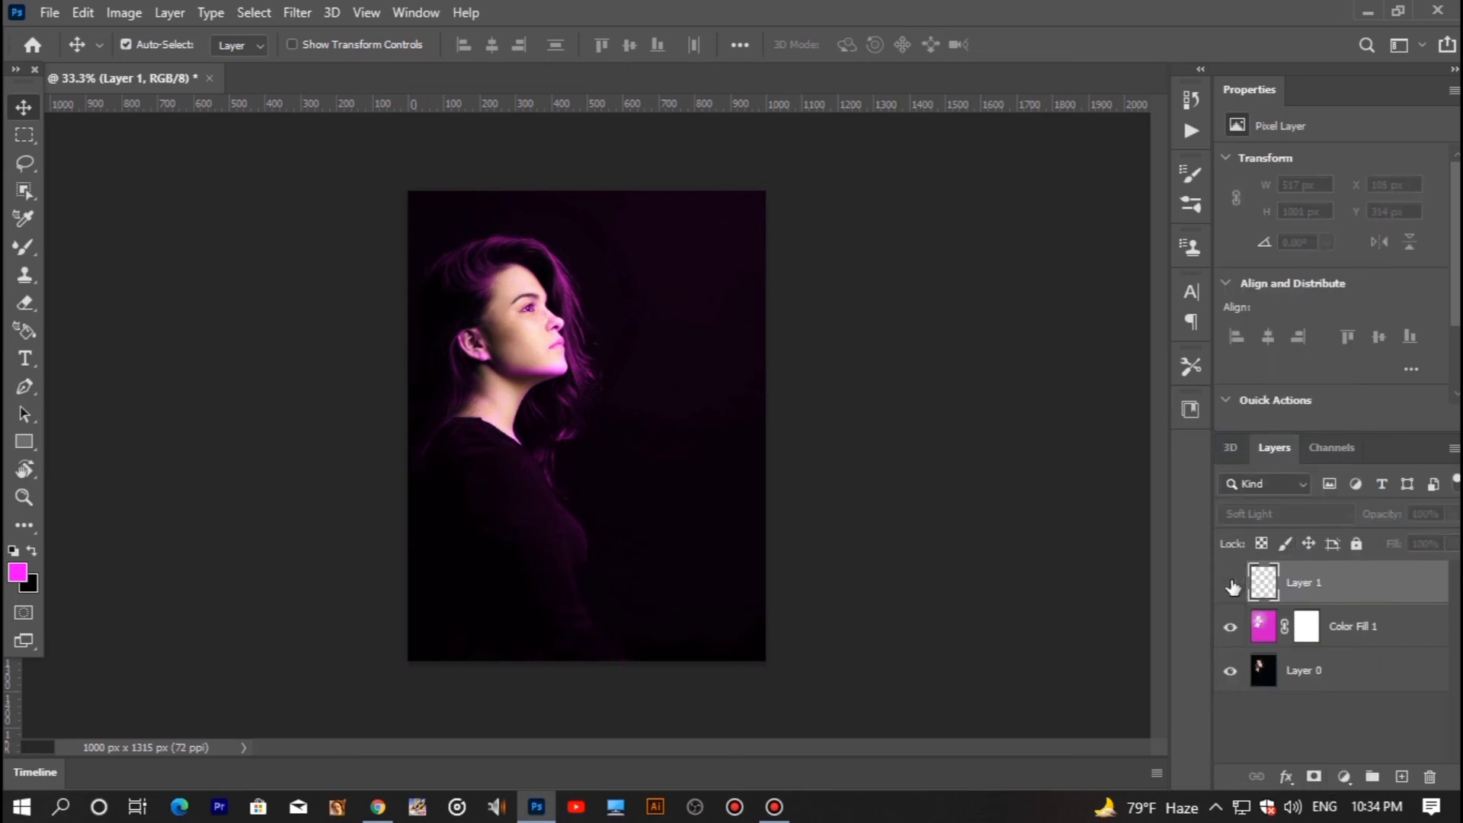
click(1232, 584)
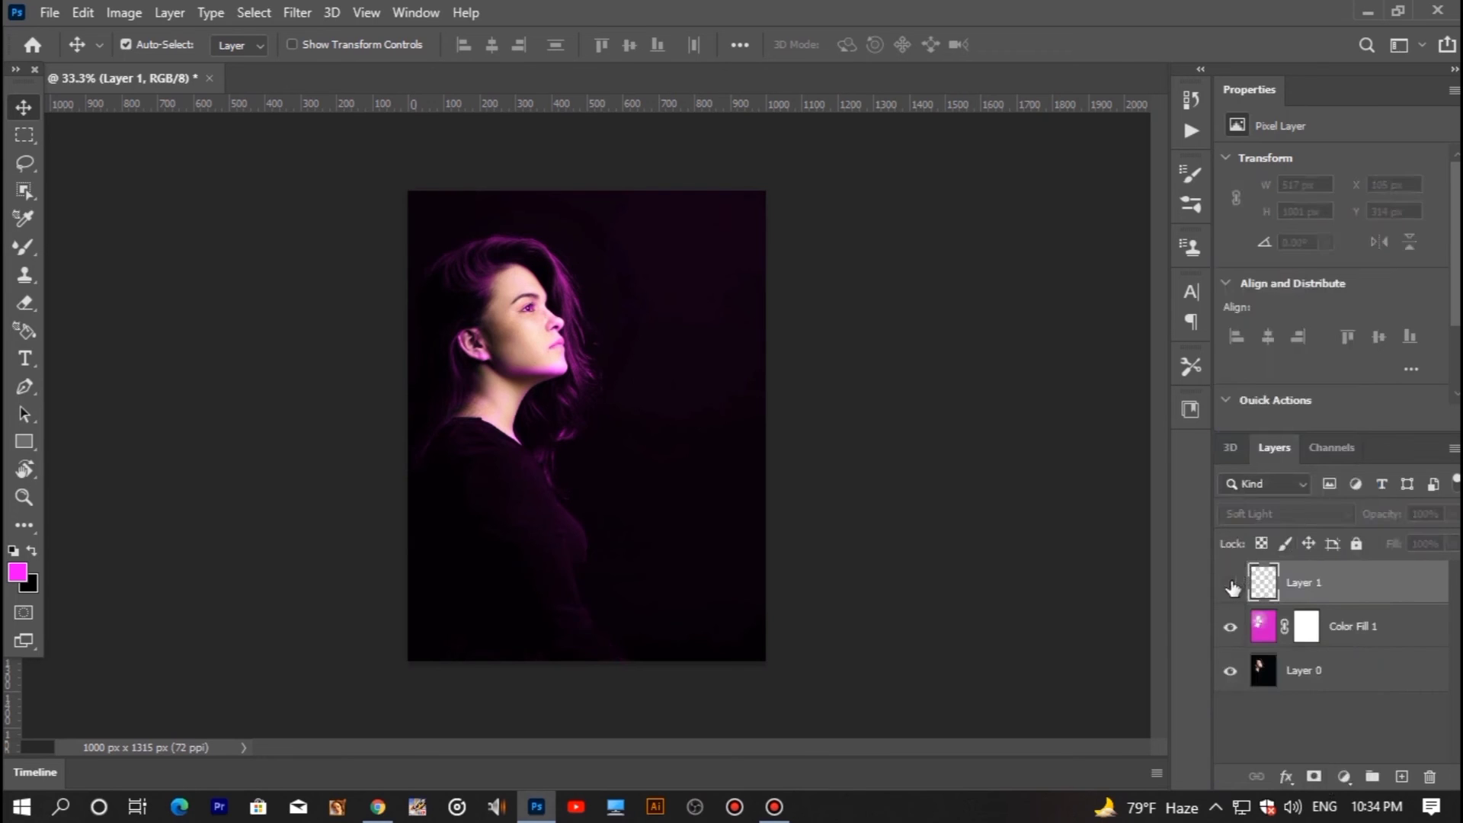
ctrl+click(621, 633)
click(1233, 584)
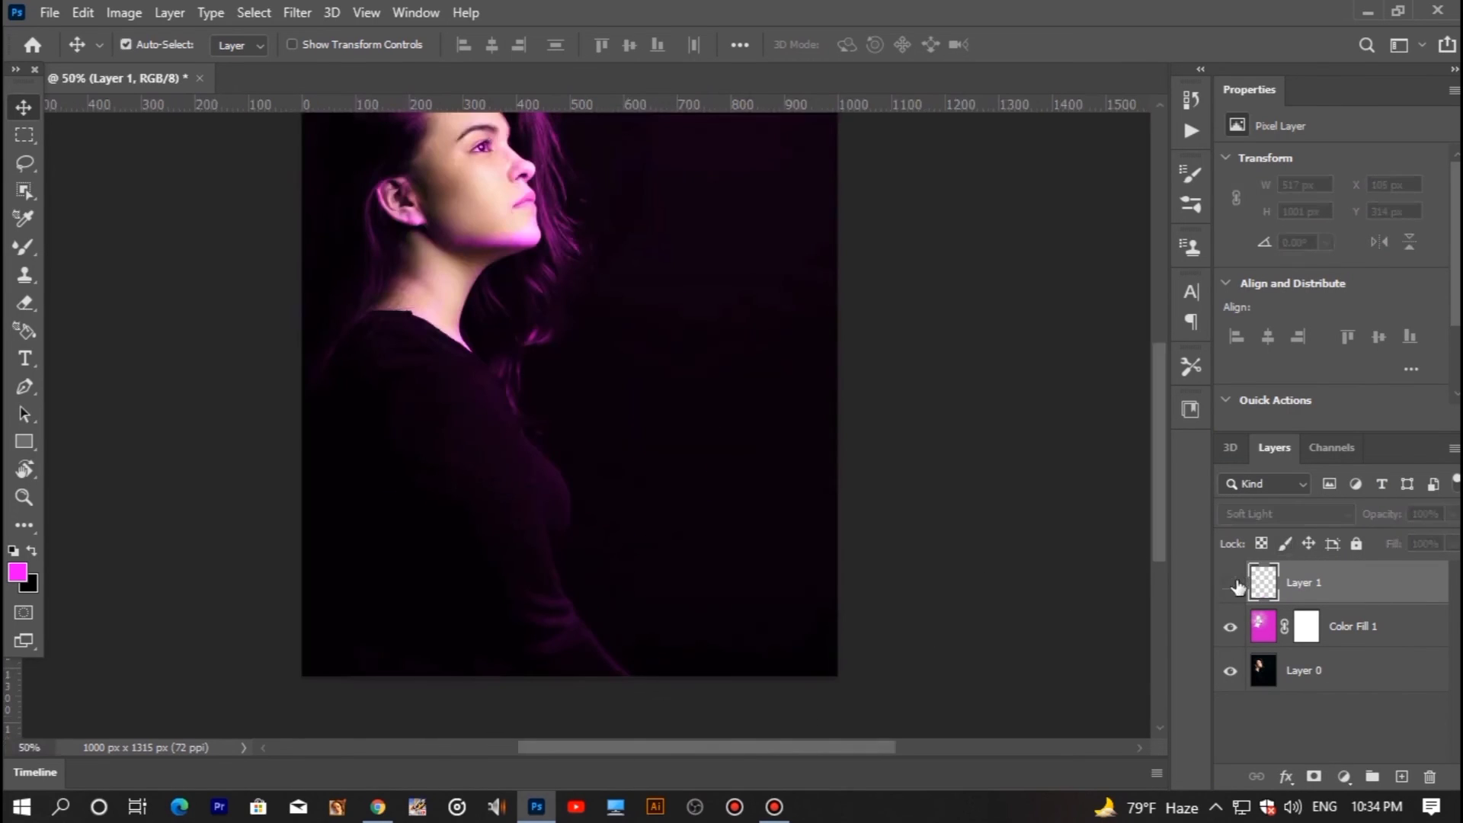
click(1232, 583)
click(1232, 584)
click(1232, 584)
click(1232, 584)
key(ctrl)
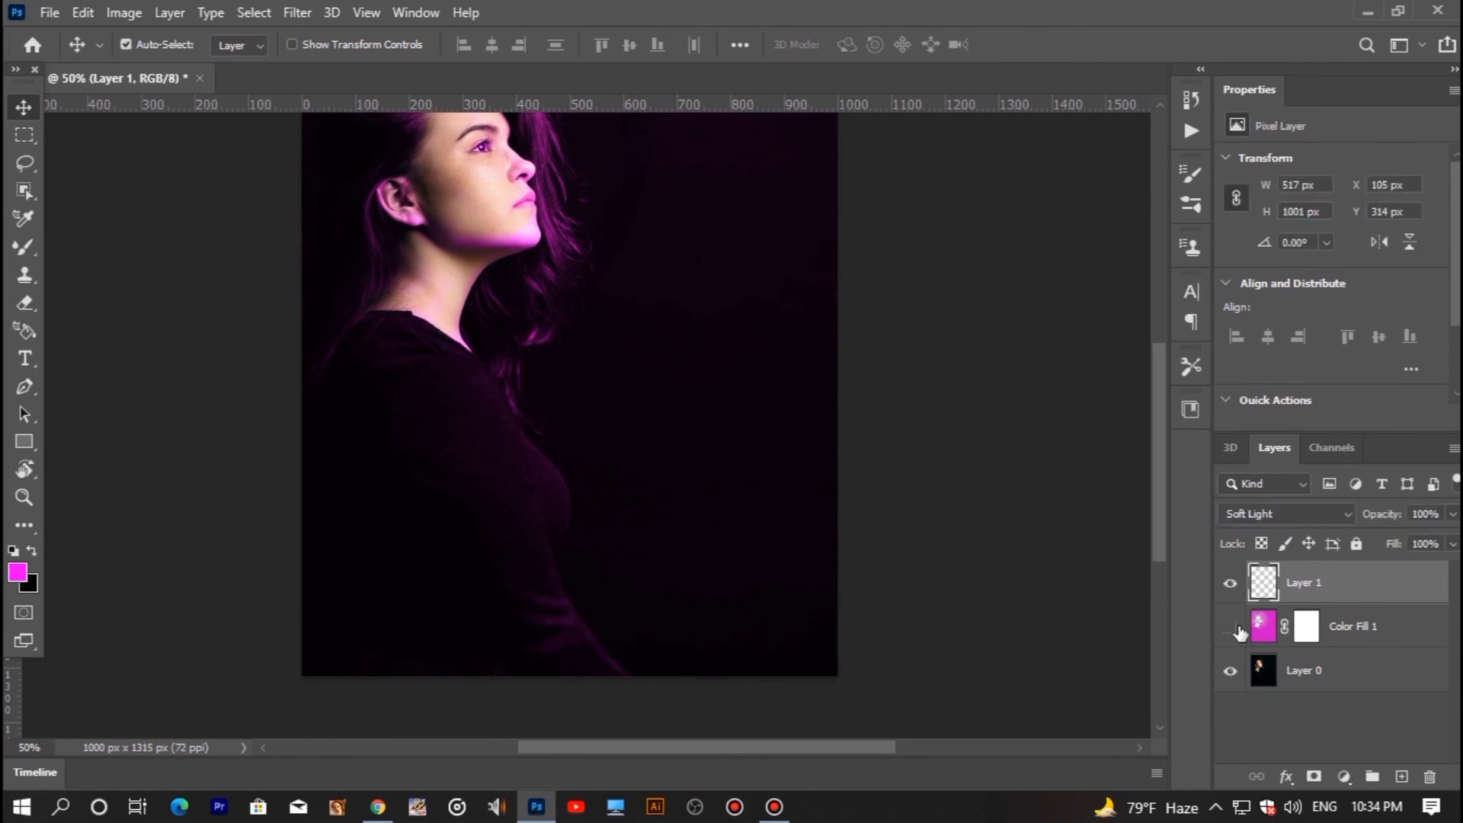
click(1231, 627)
click(1231, 628)
click(1232, 584)
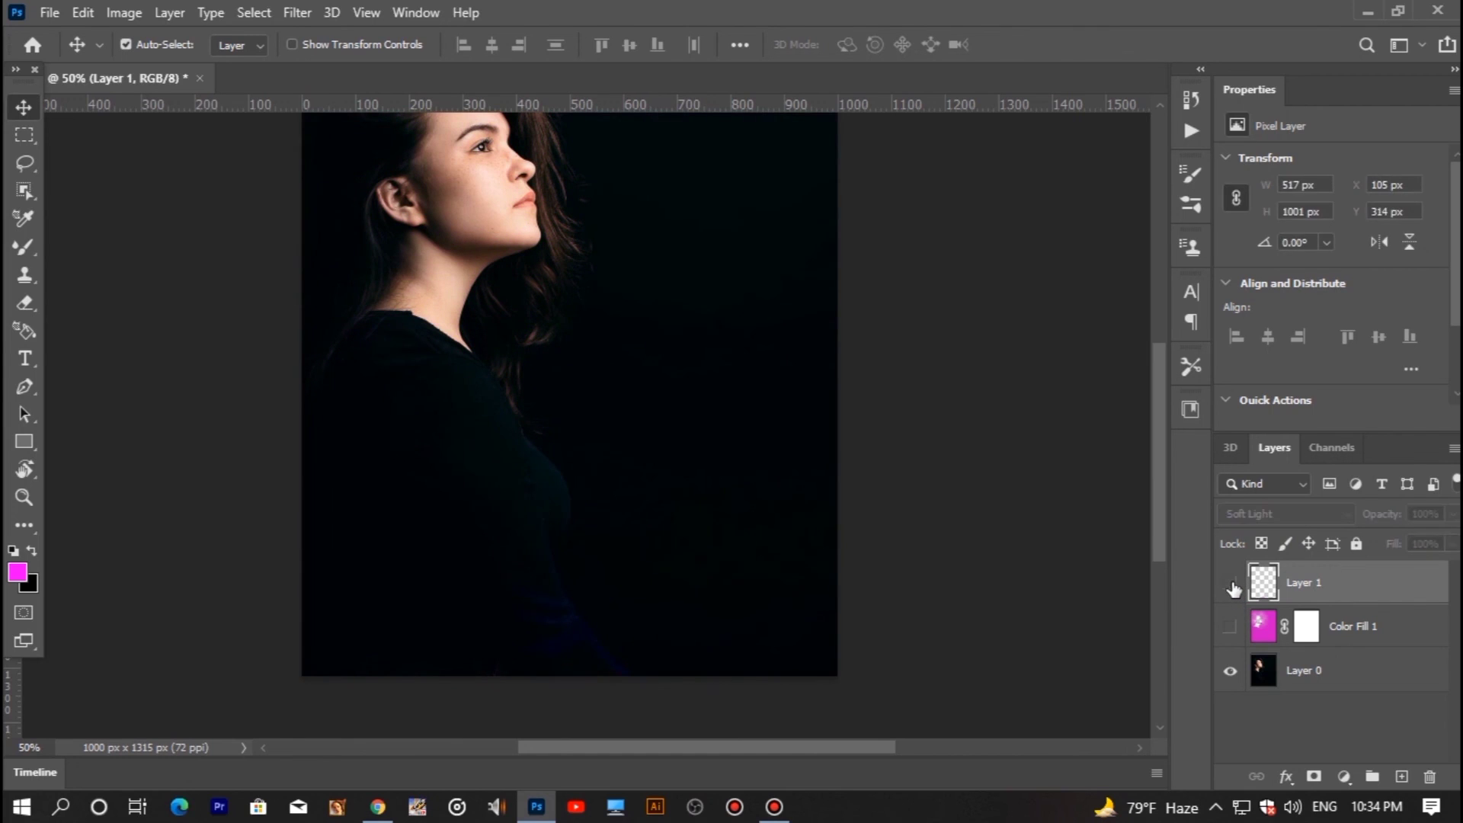
click(1232, 583)
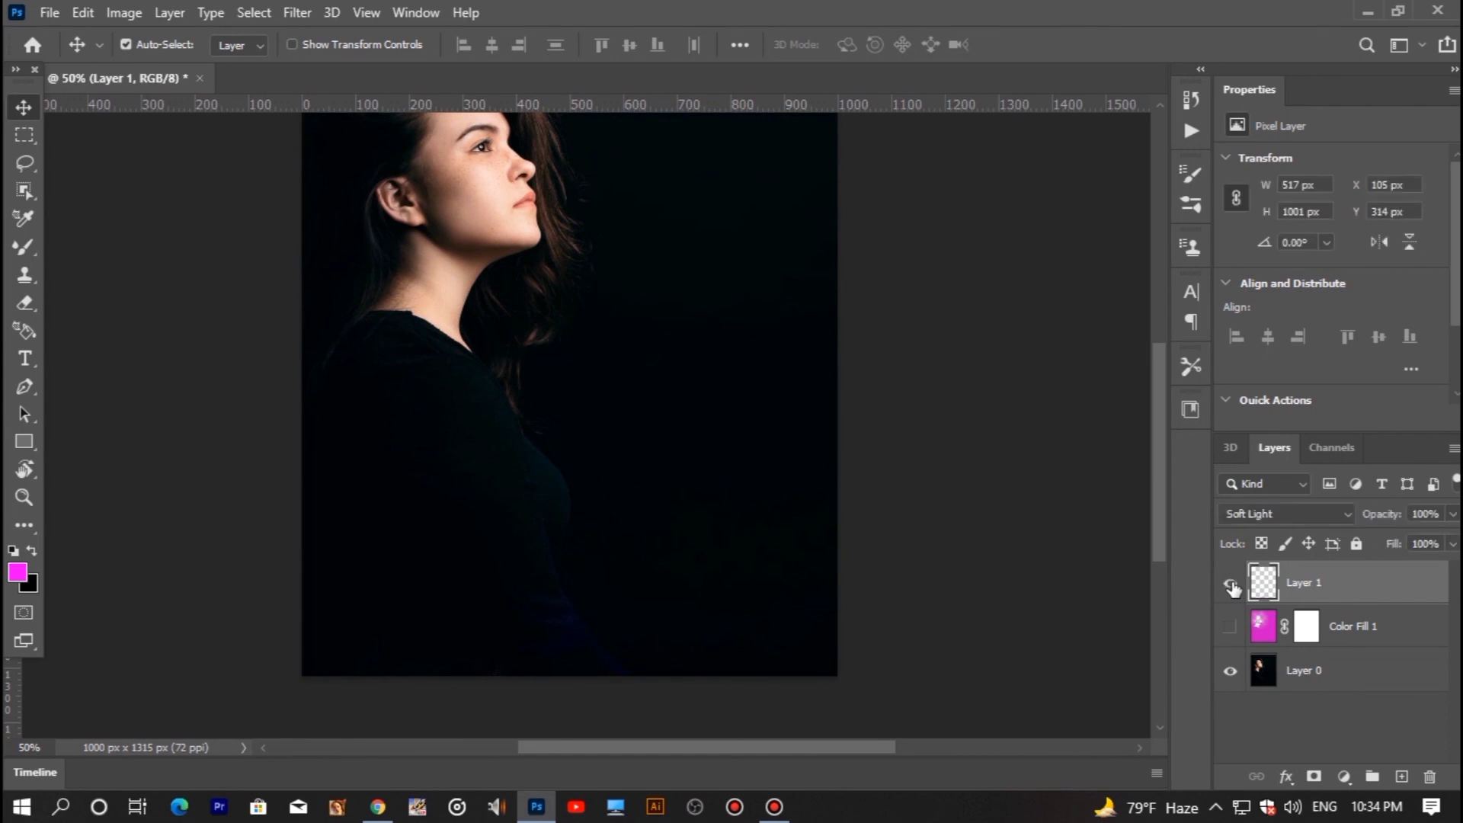
click(1231, 628)
click(1231, 628)
alt+click(1066, 566)
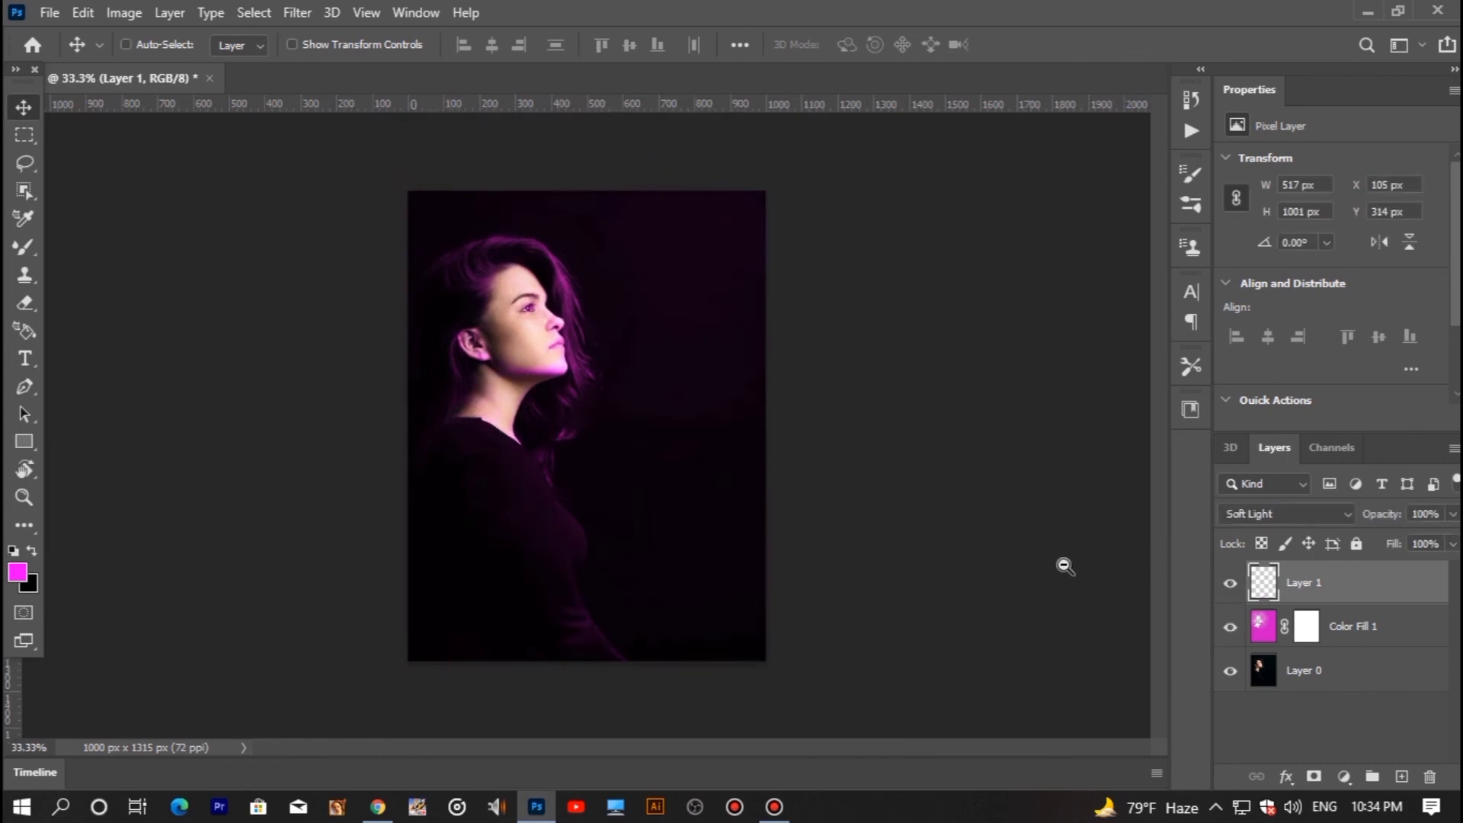
click(1258, 629)
click(1244, 629)
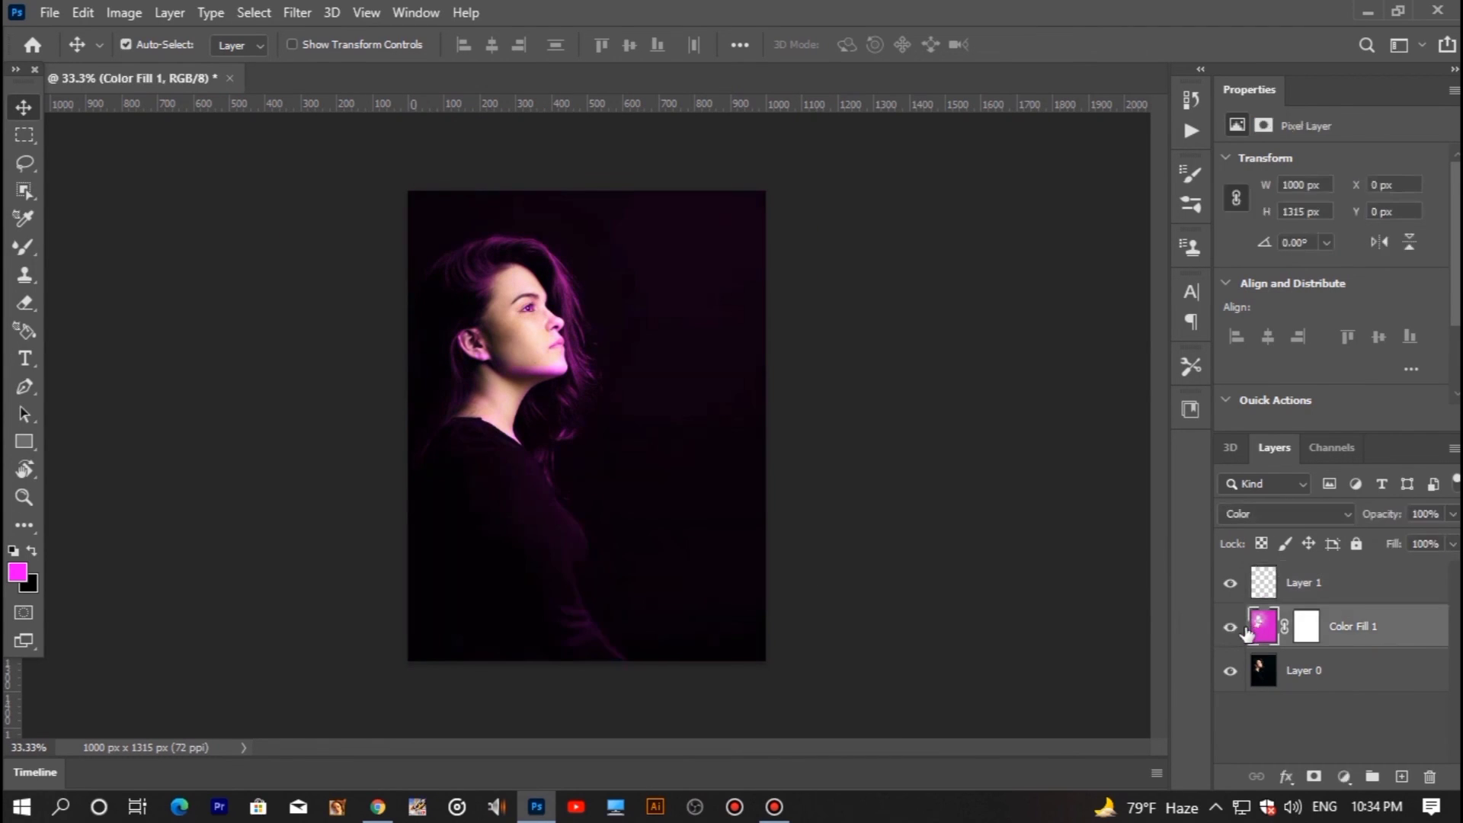
click(1229, 627)
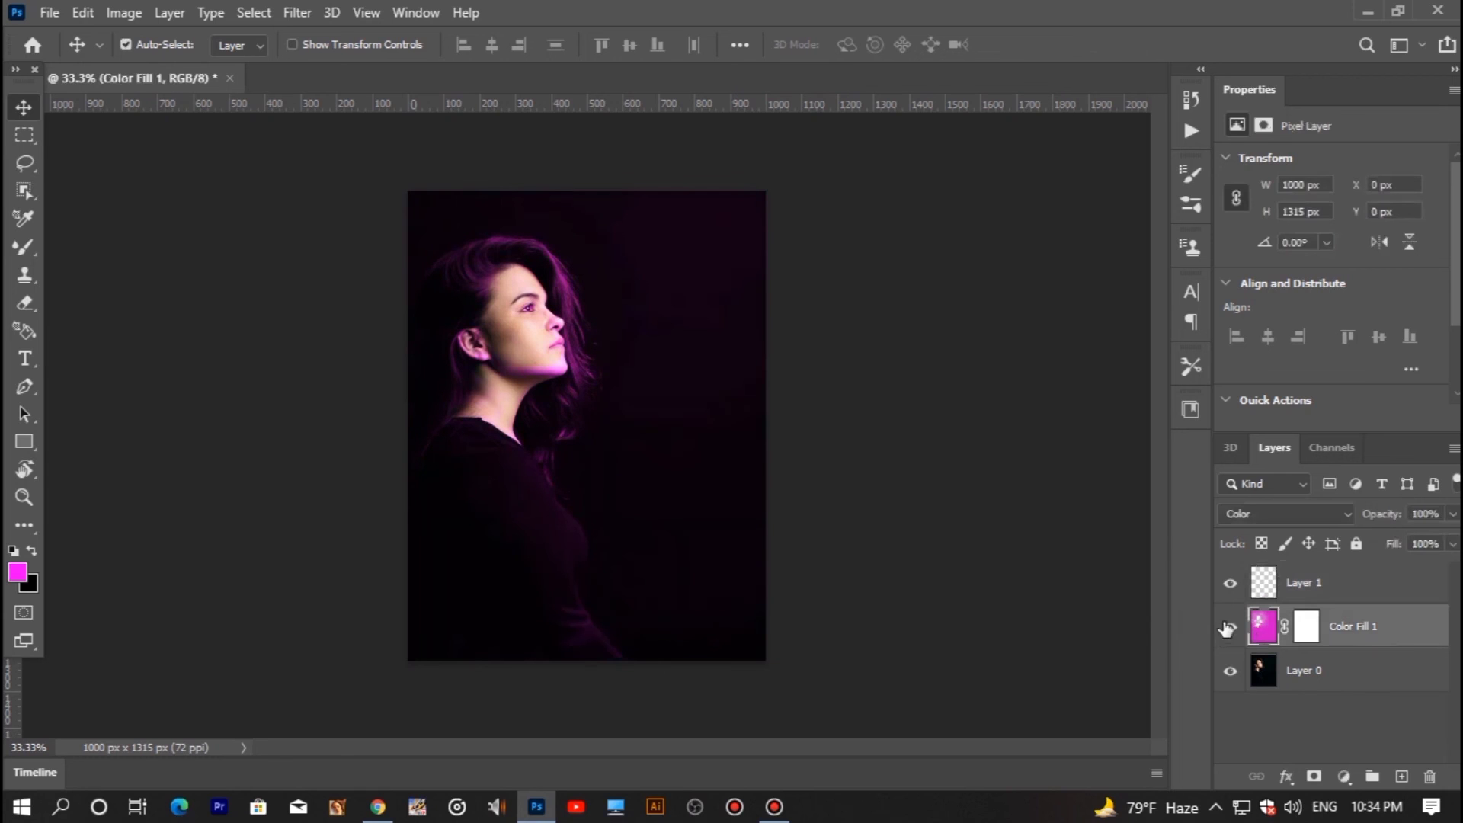